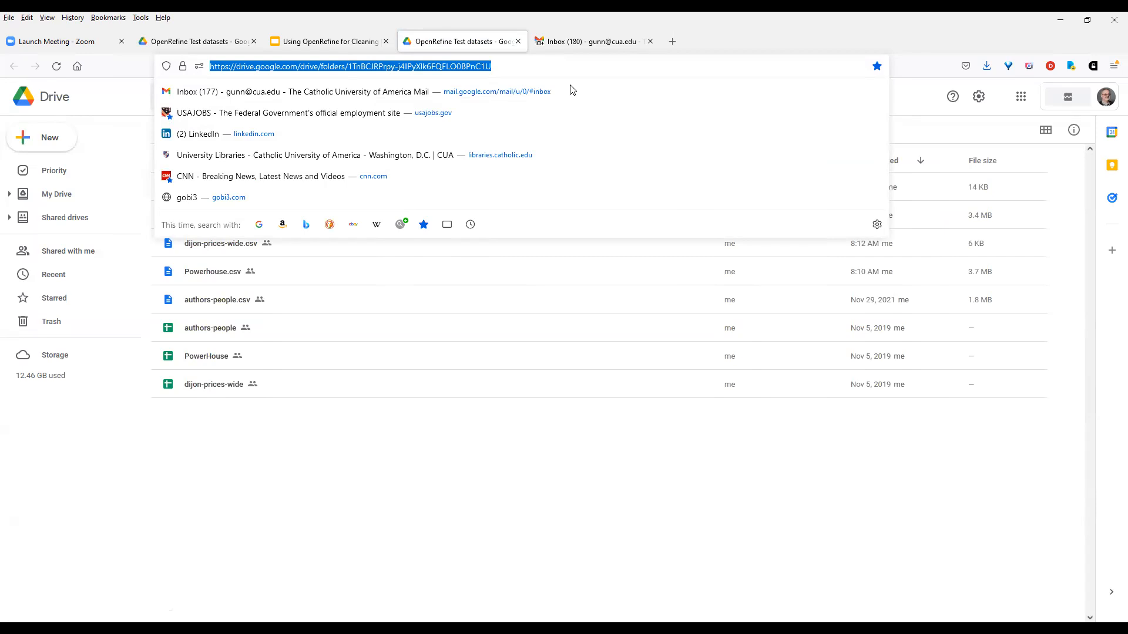
Open OpenRefine Workshop Tutorial final.docx from the OpenRefine Test datasets folder
left_click(570, 85)
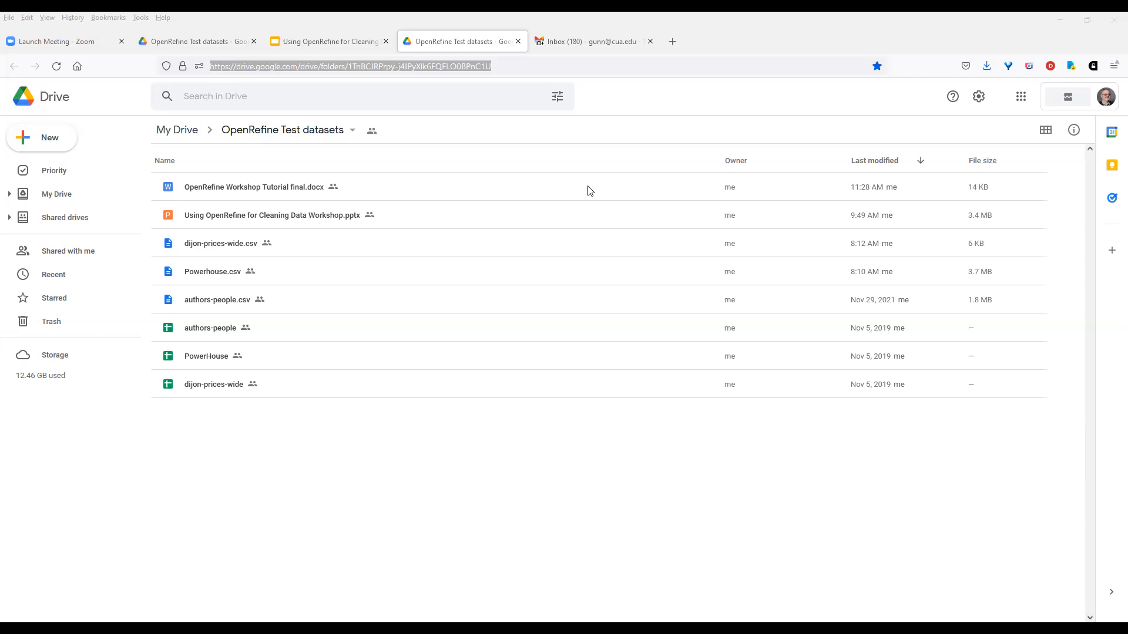
double_click(279, 187)
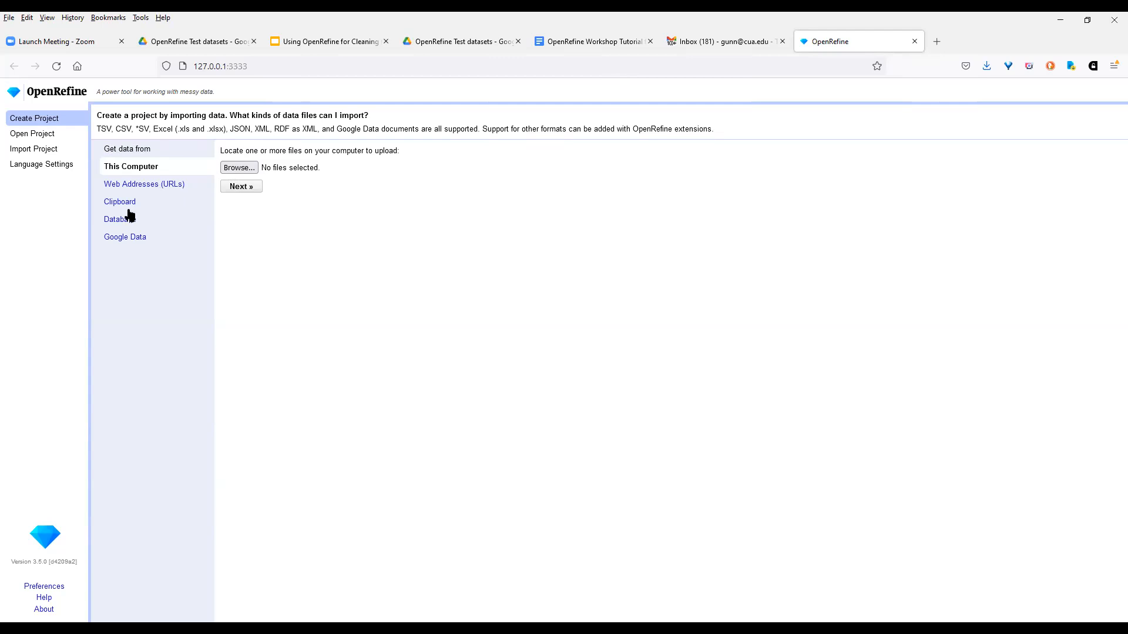
In OpenRefine, load authors-people.csv from the Desktop for a new project and review the file formats available for parsing it
left_click(139, 242)
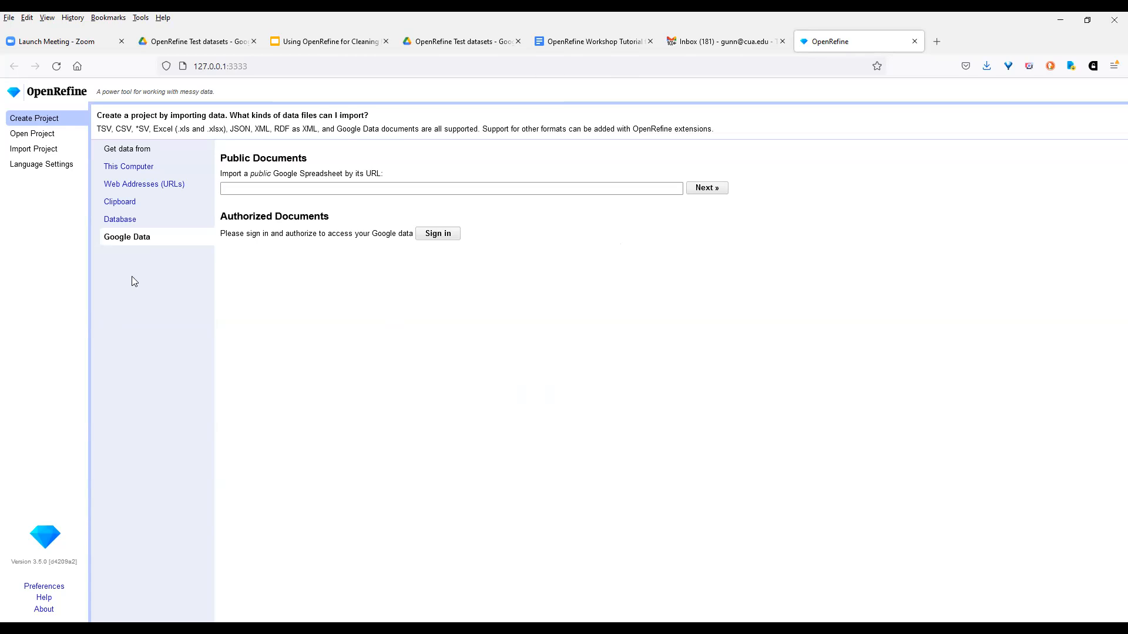
left_click(132, 171)
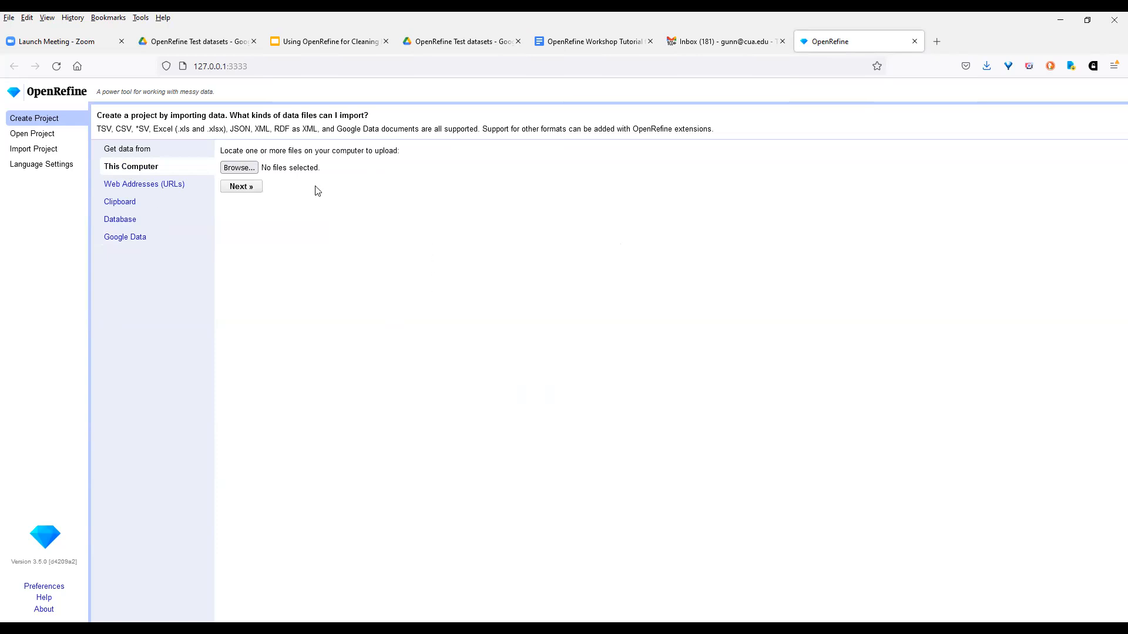
left_click(248, 170)
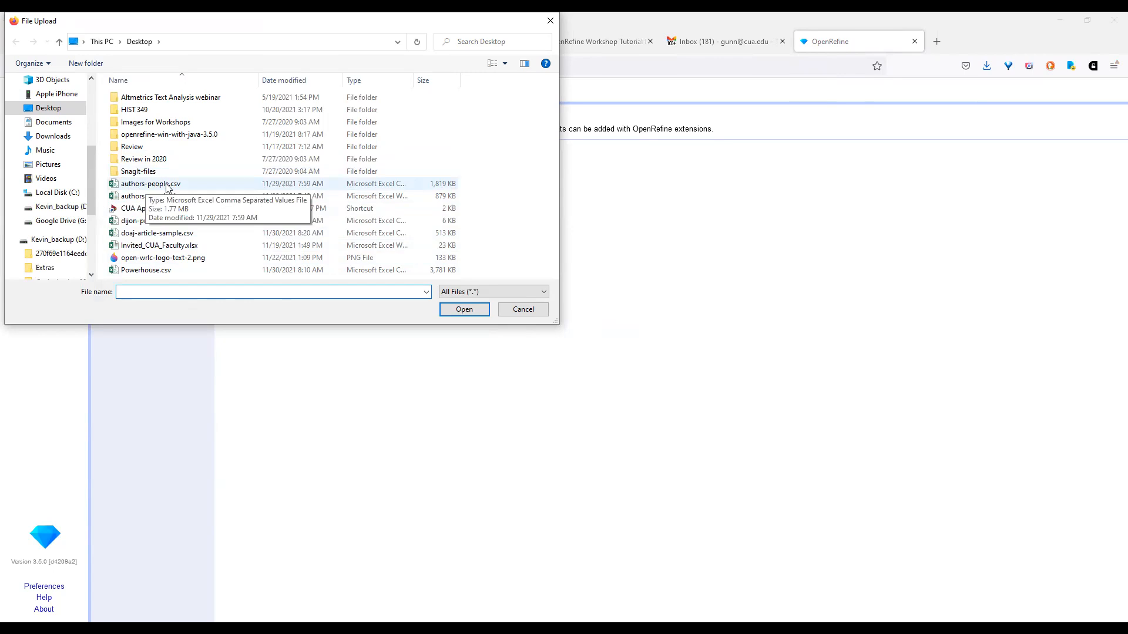
left_click(167, 185)
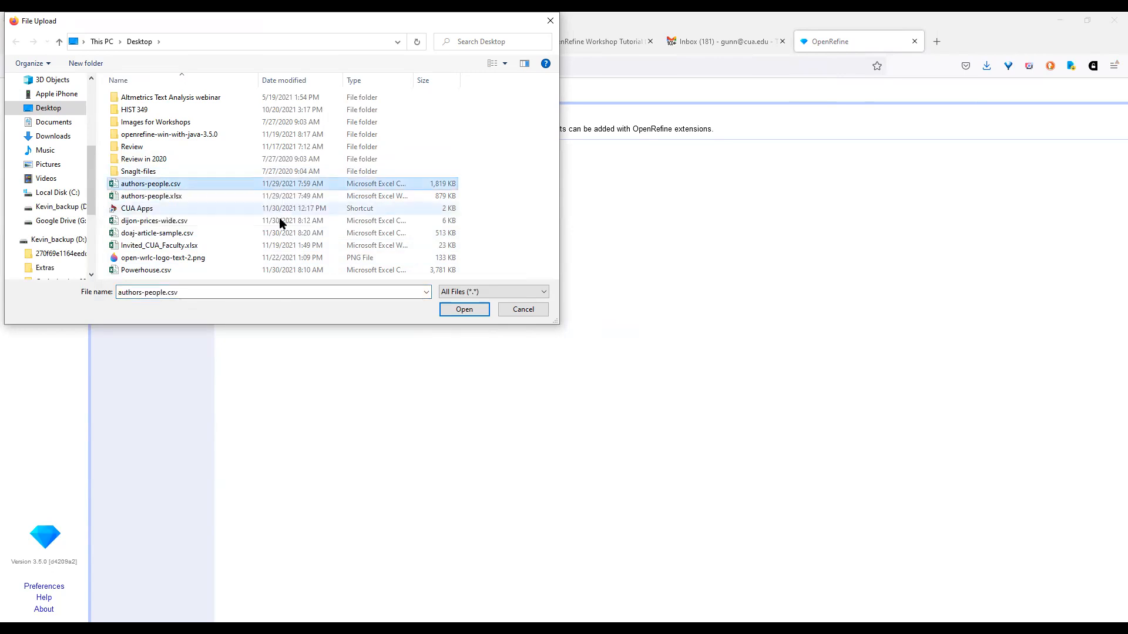
left_click(460, 316)
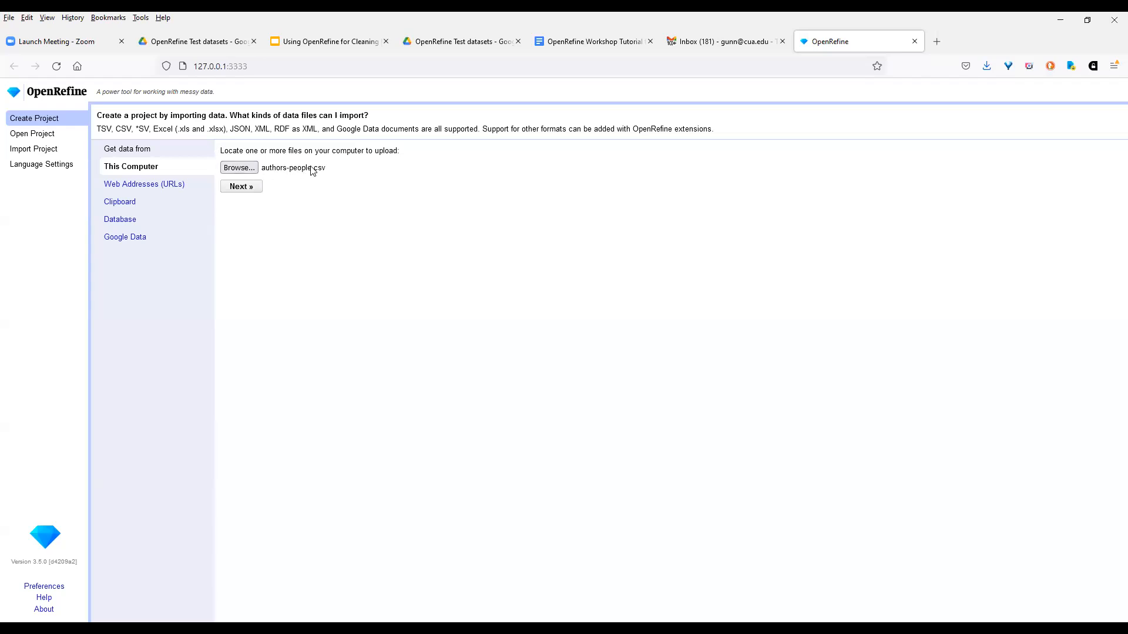
left_click(239, 186)
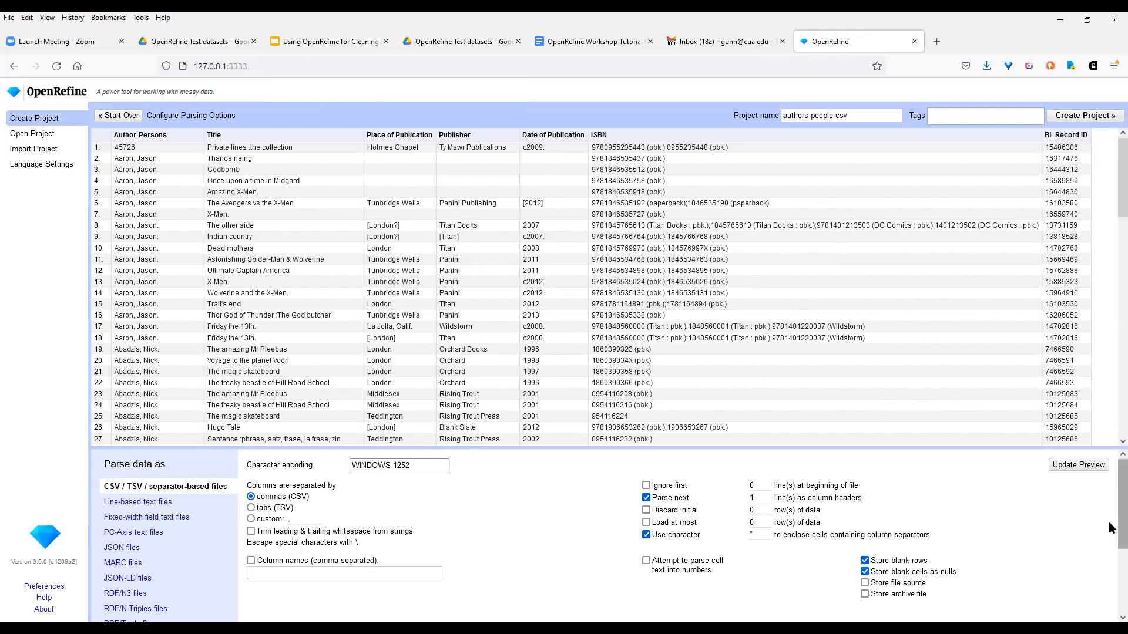
scroll(1112, 562, "down", 2)
scroll(1112, 562, "down", 2)
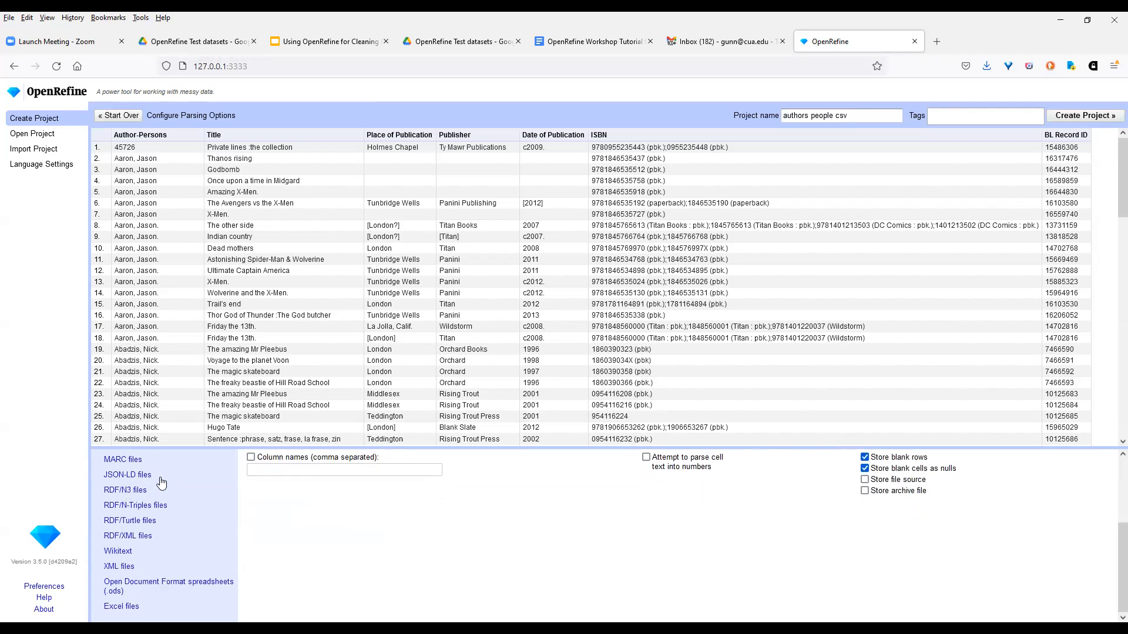
left_click_drag(1108, 567, 1111, 498)
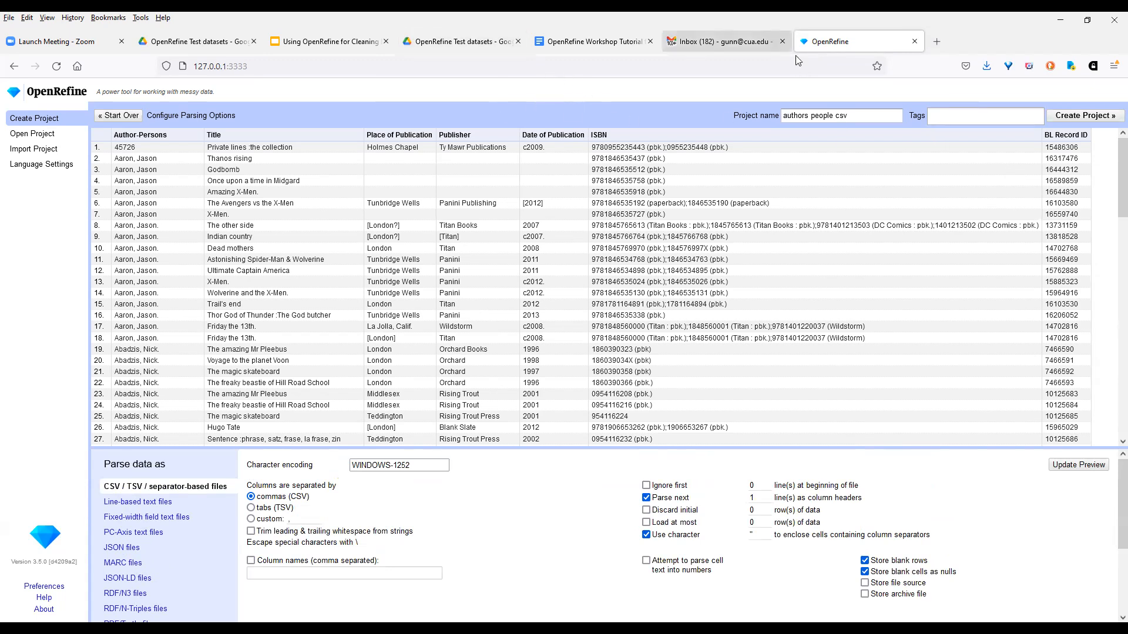
left_click(252, 66)
key("ctrl+c")
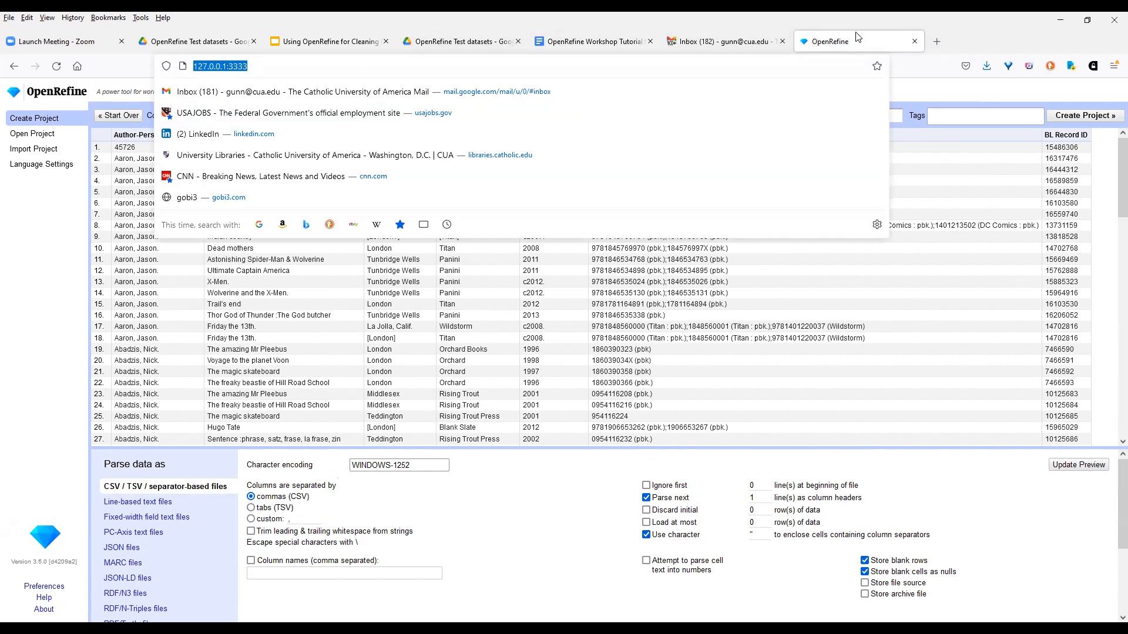
left_click(940, 43)
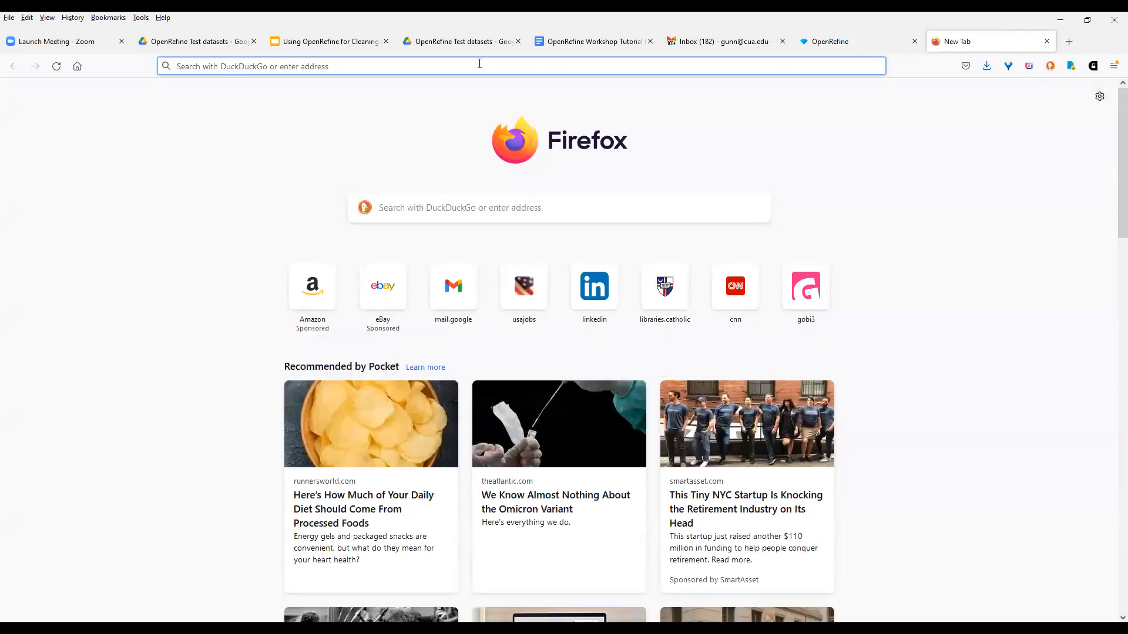
key("ctrl+v")
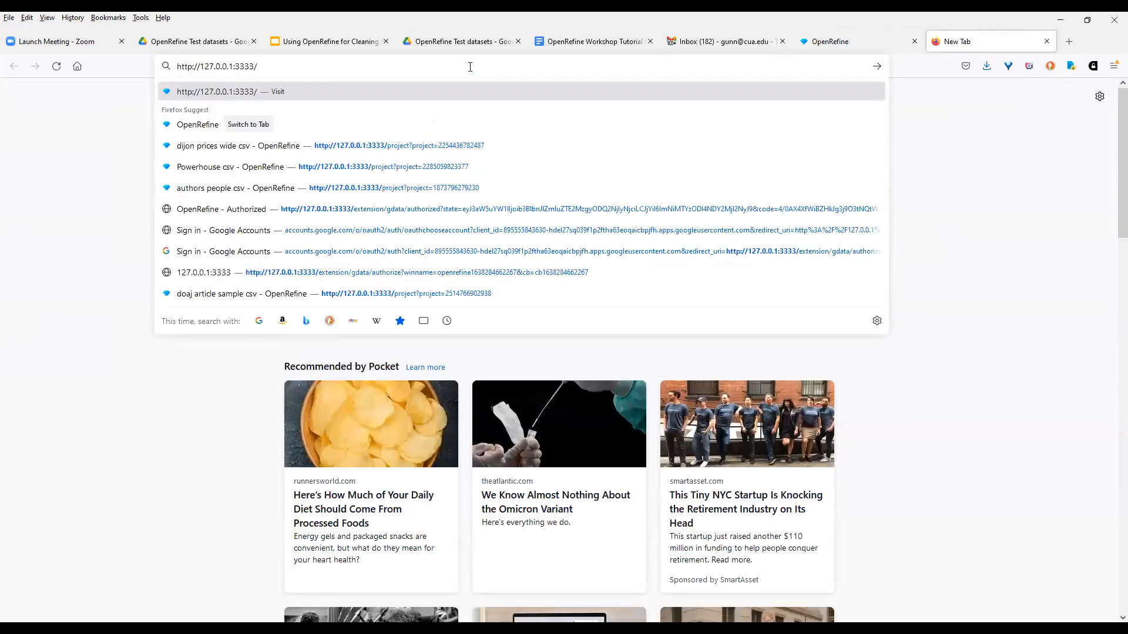
key("Return")
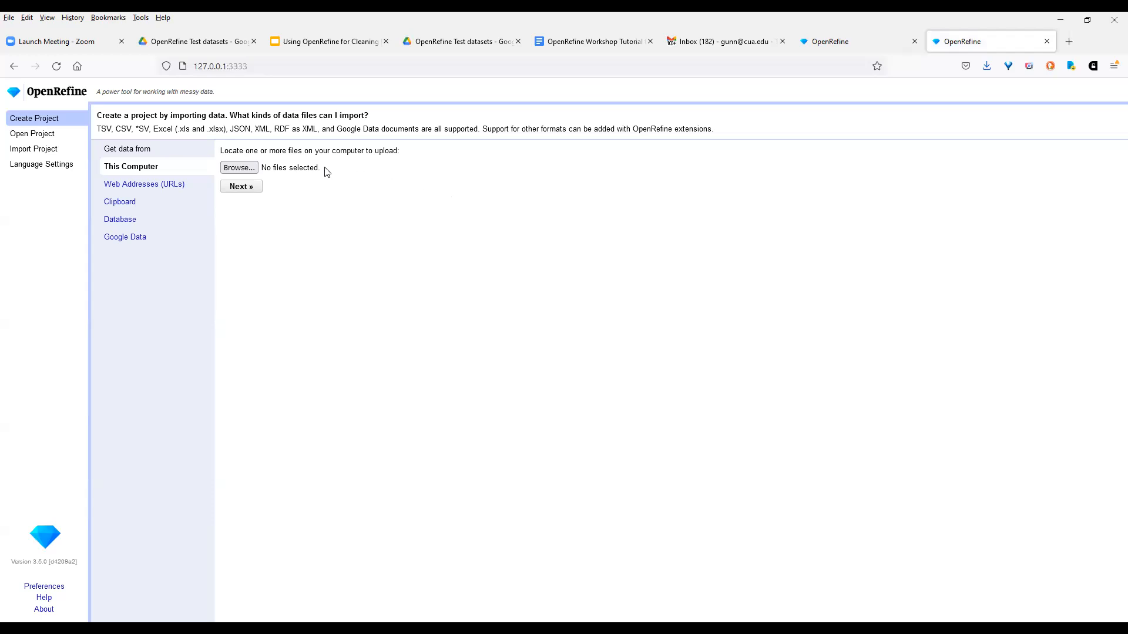
Load authors-people.xlsx from the Desktop into the second session and proceed to its parsing preview
left_click(238, 169)
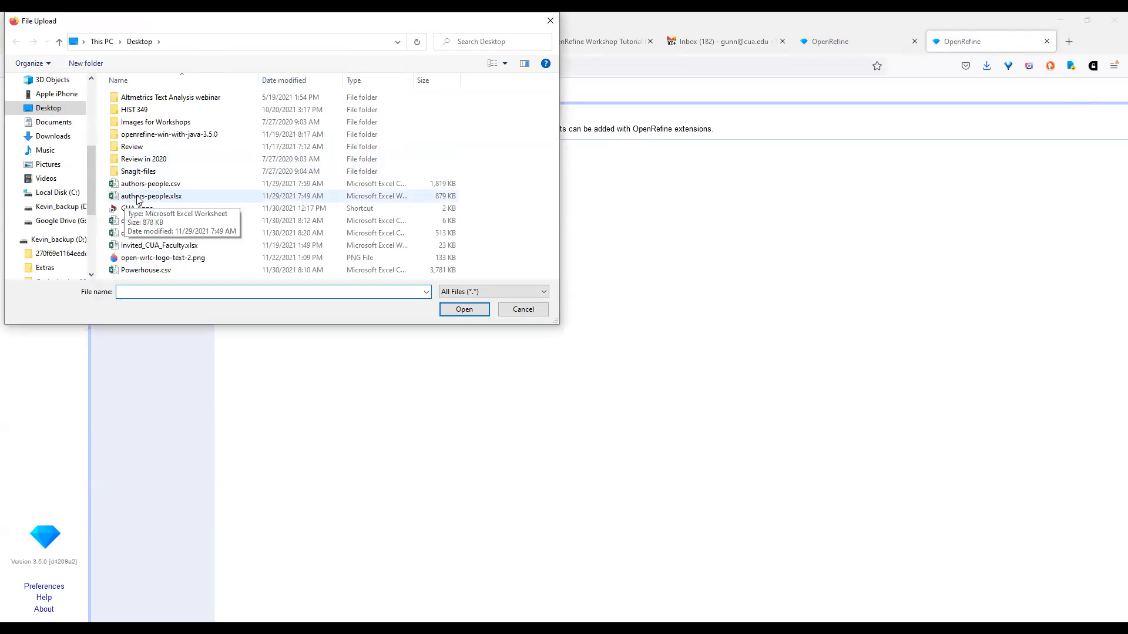
left_click(153, 197)
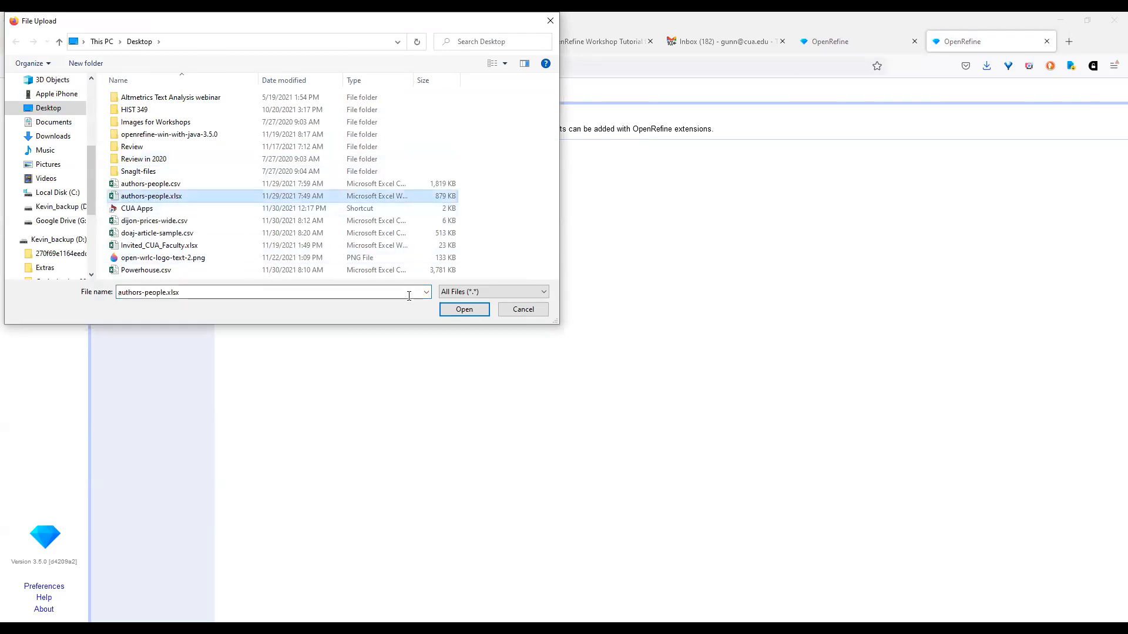
left_click(457, 315)
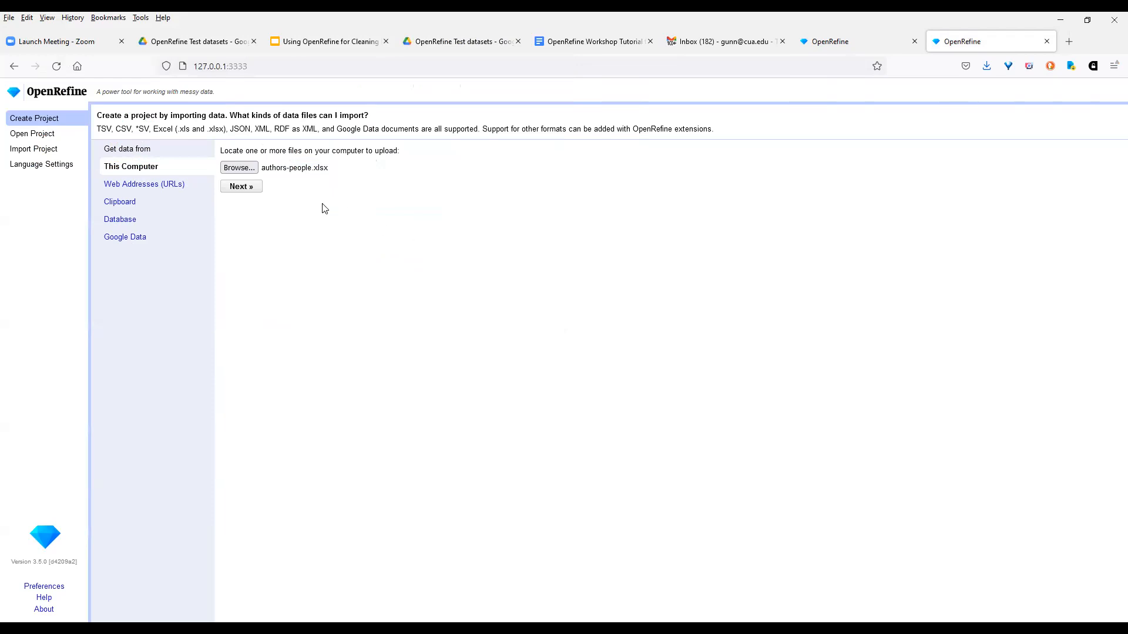
left_click(242, 188)
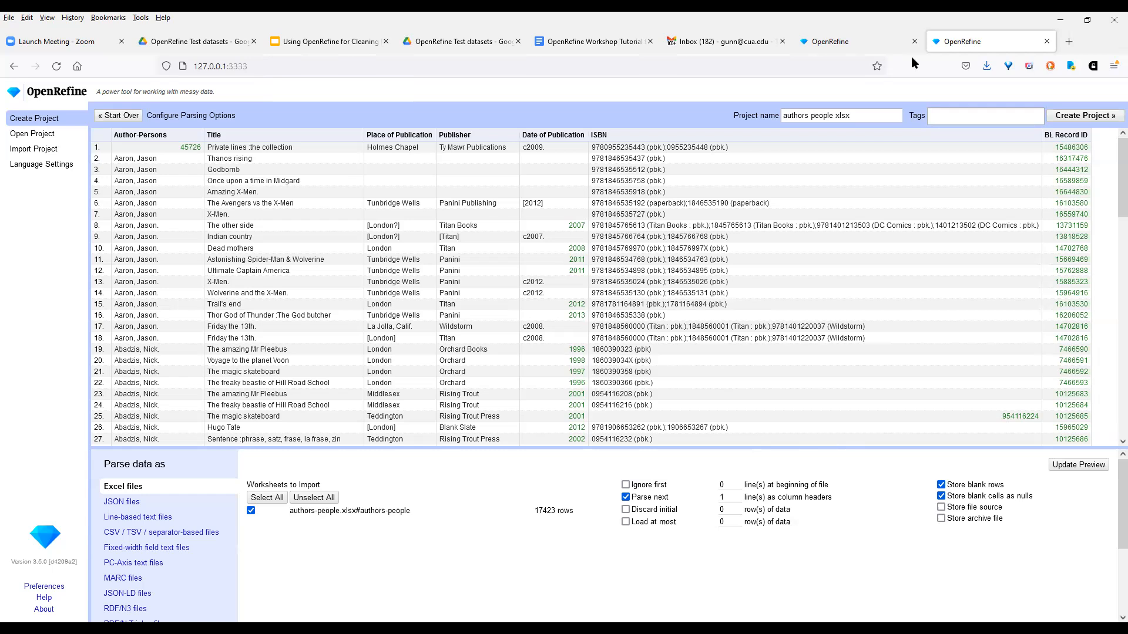
Return to the authors people csv import and set its character encoding to UTF-8
left_click(857, 42)
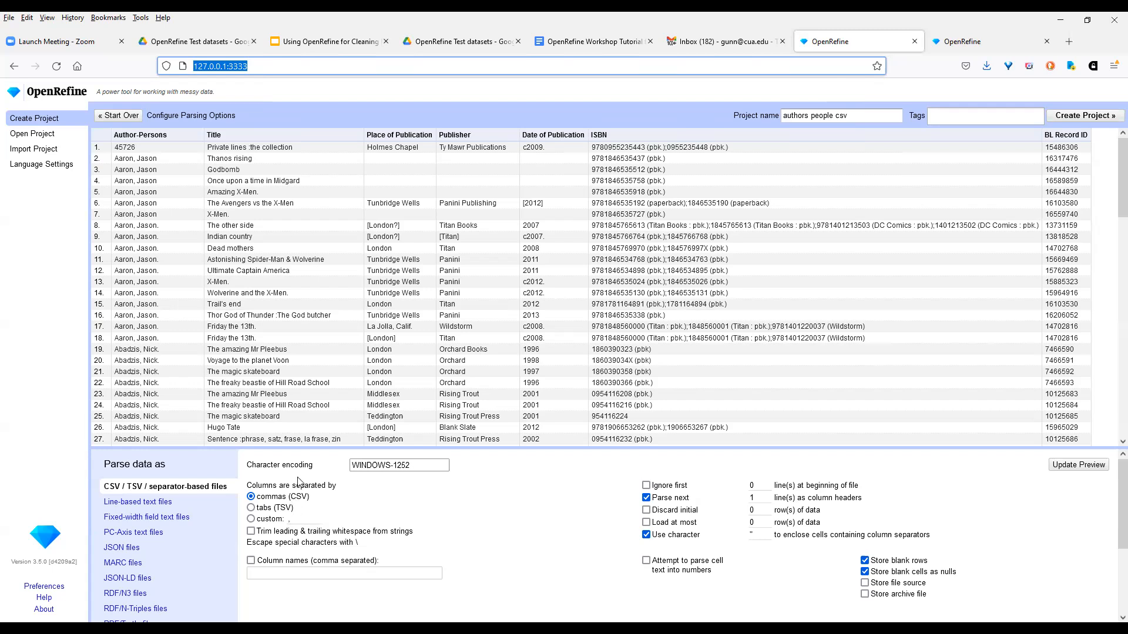
left_click(418, 466)
left_click(418, 466)
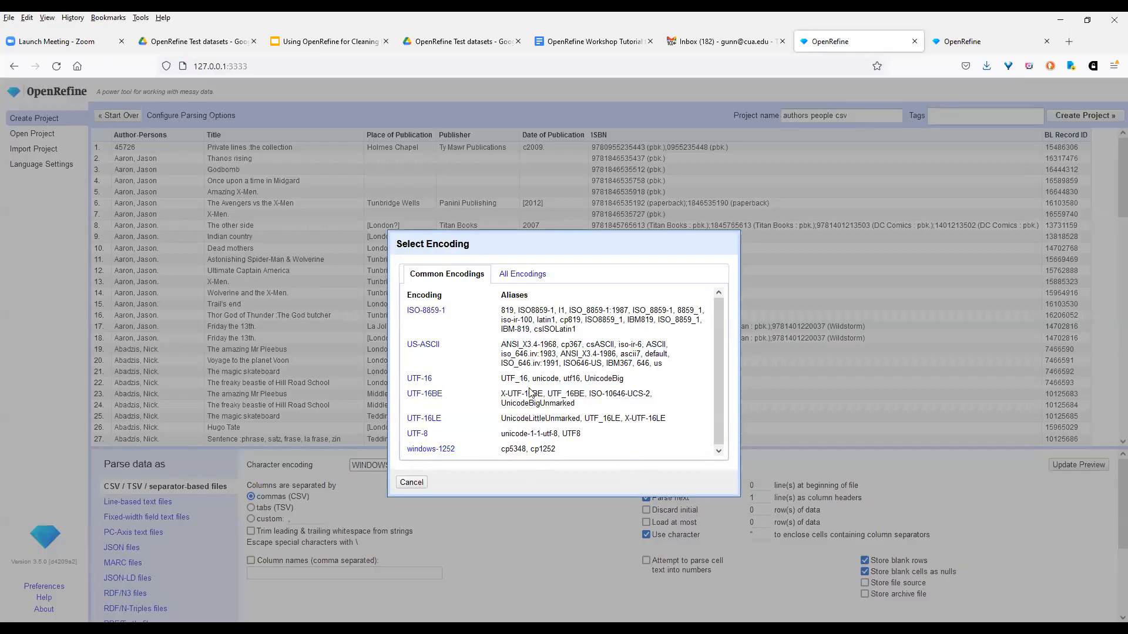
left_click(418, 436)
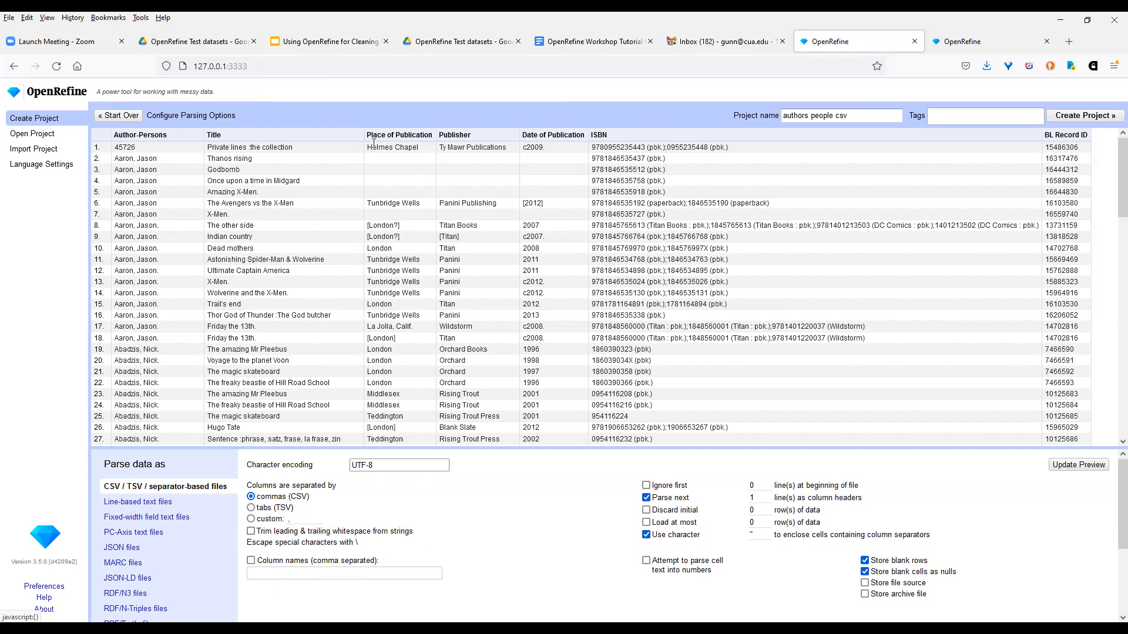
Keep the first line as column headers, refresh the import preview and create the authors people csv project
left_click(251, 561)
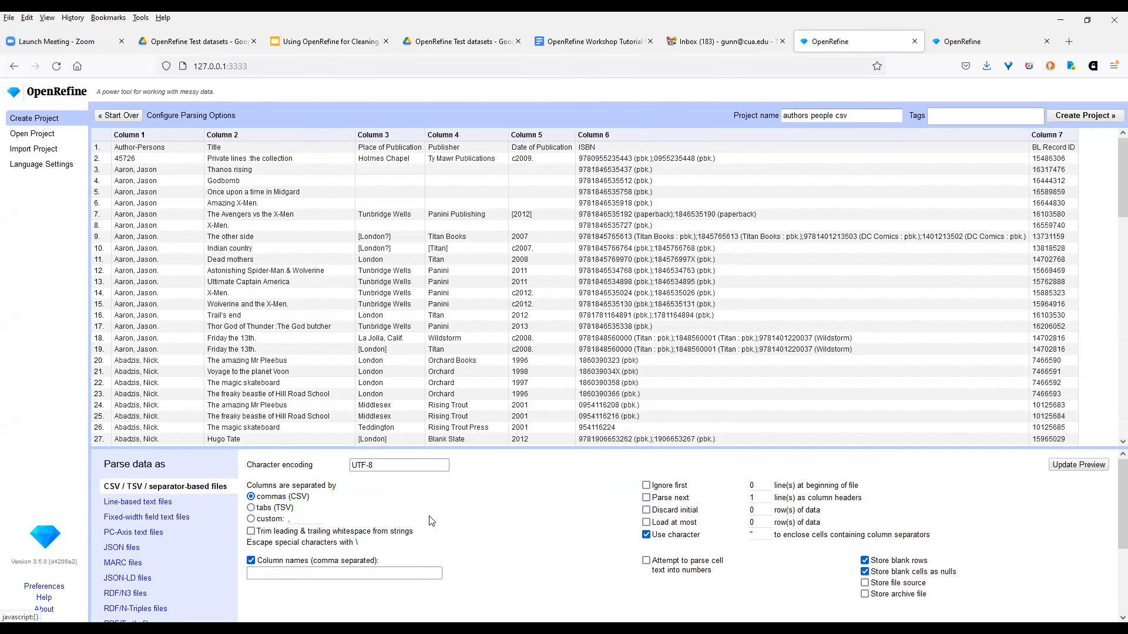
left_click(251, 561)
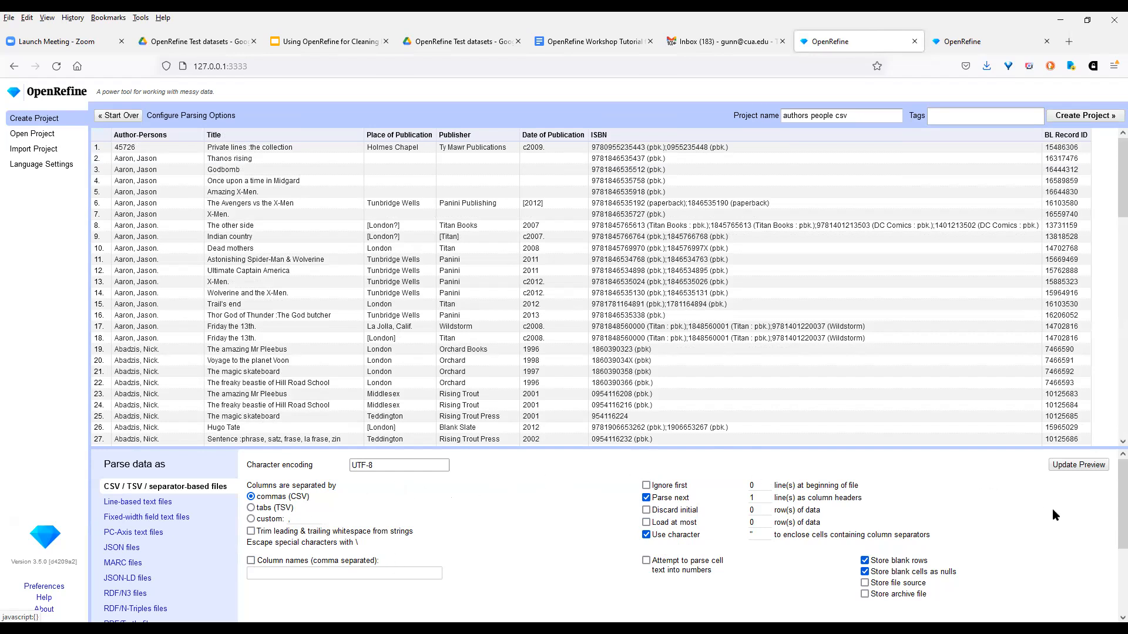
left_click(1081, 465)
left_click(995, 112)
left_click(1091, 118)
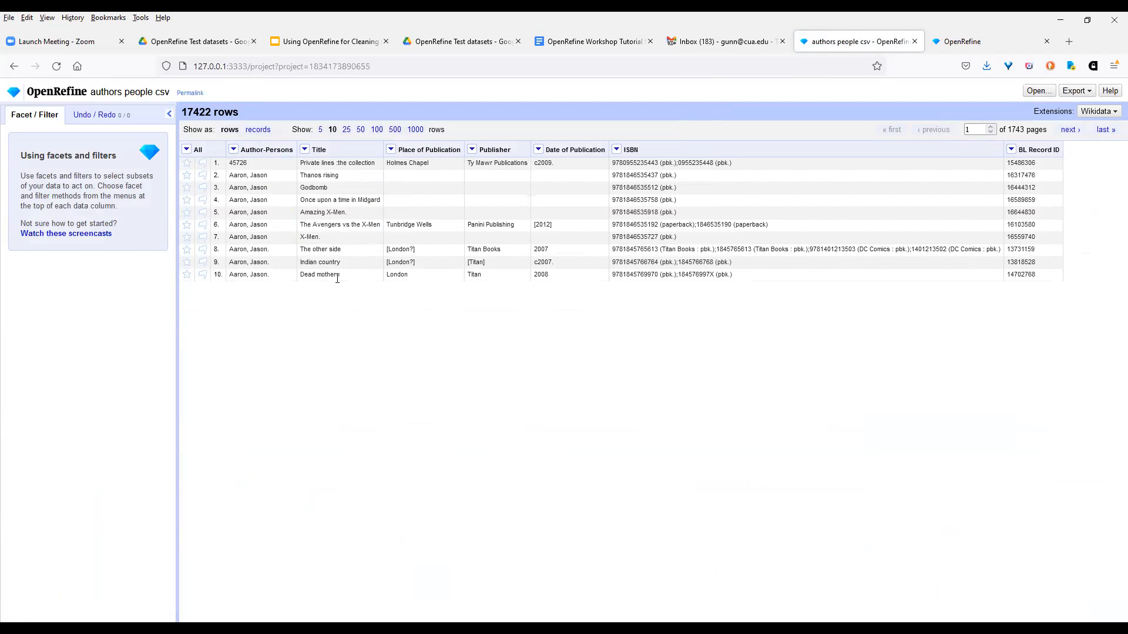
Show 25 rows per page in the project and view the options of the Wikidata extension
left_click(346, 129)
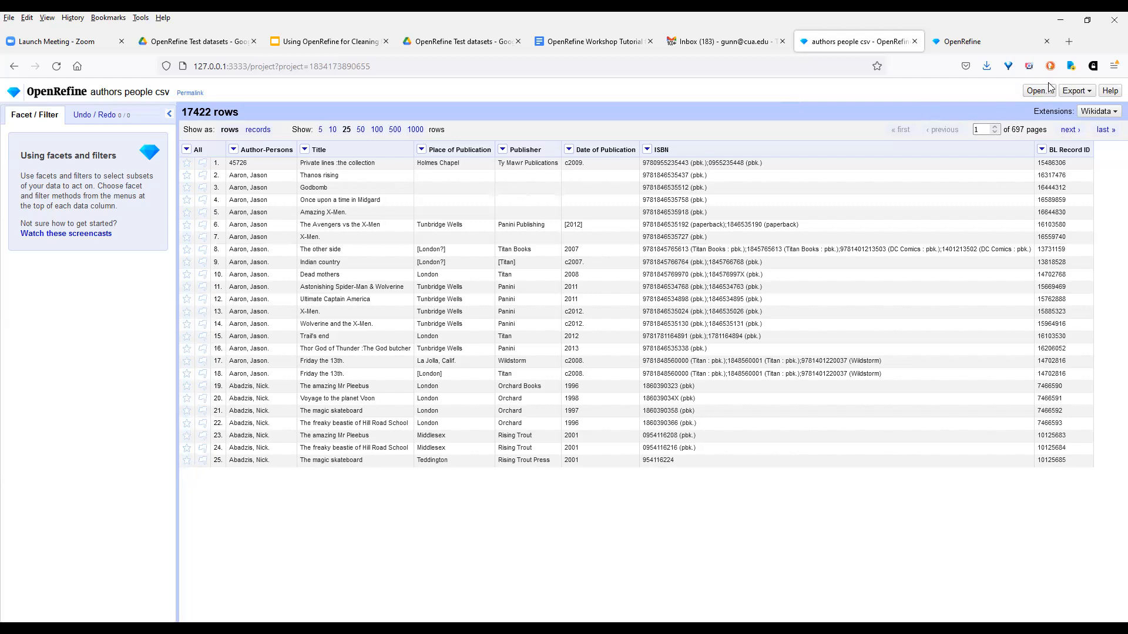
left_click(1112, 114)
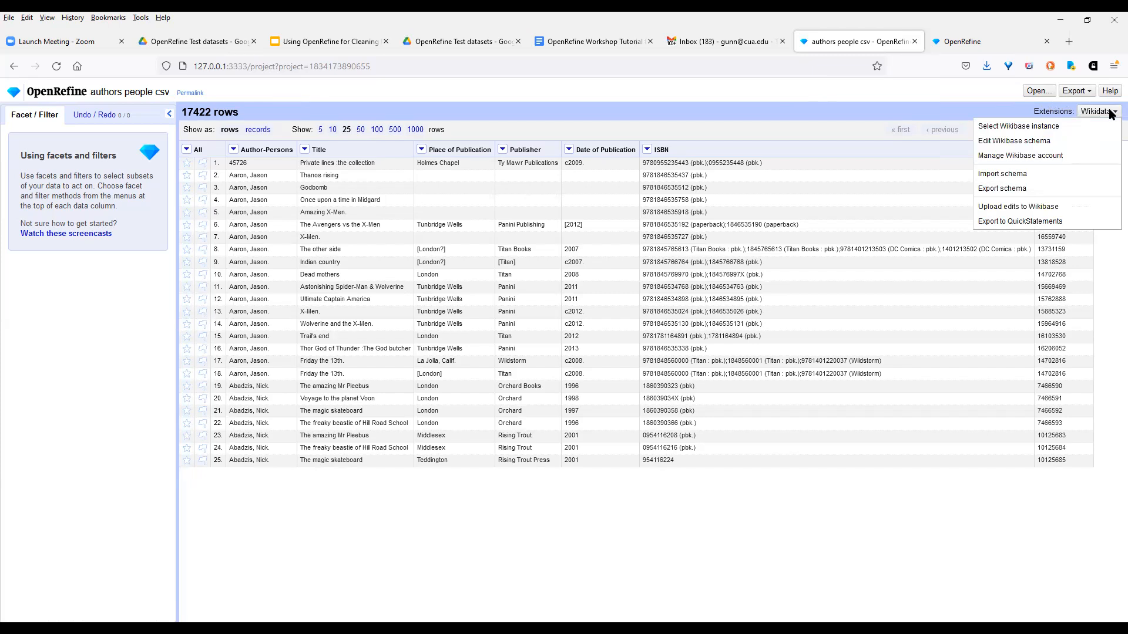
left_click(812, 112)
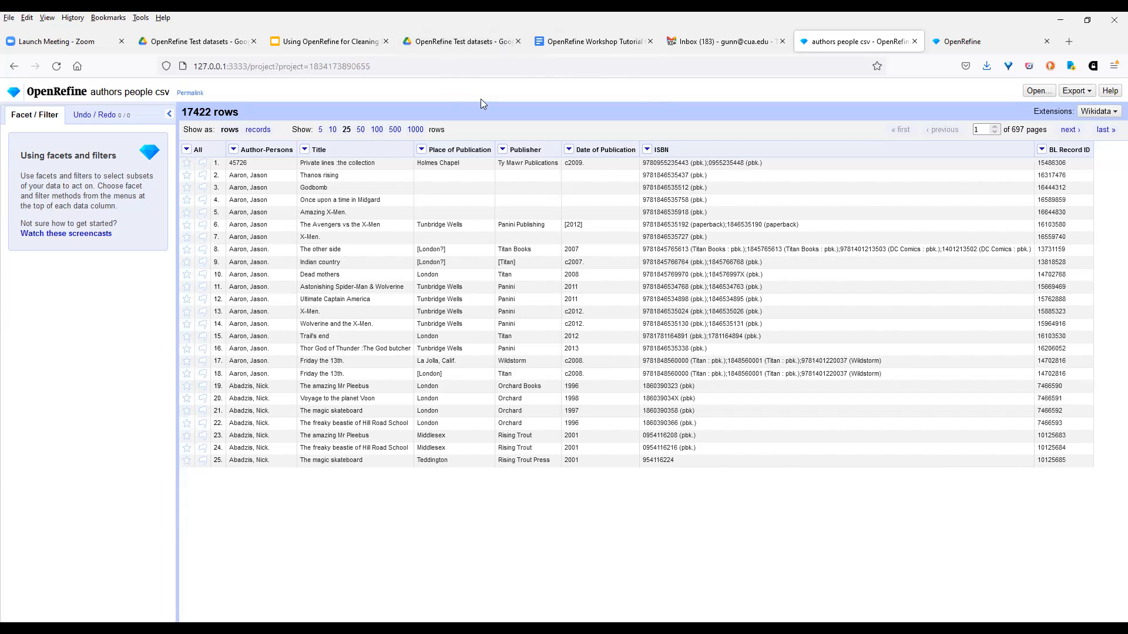
Create a text facet on the Publisher column
left_click(503, 151)
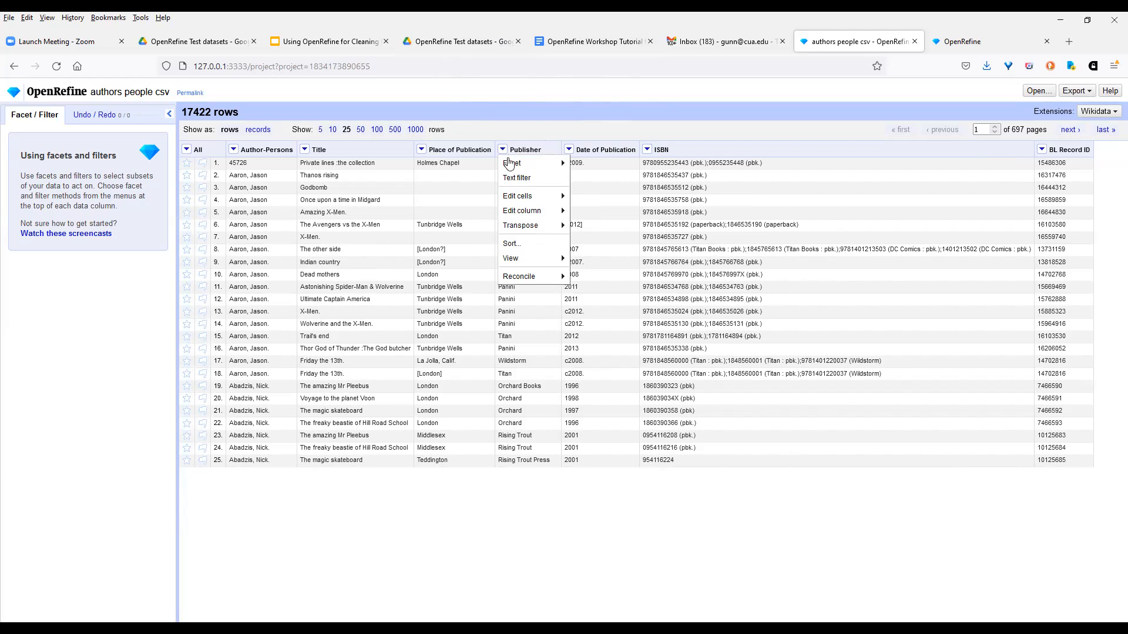
mouse_move(517, 167)
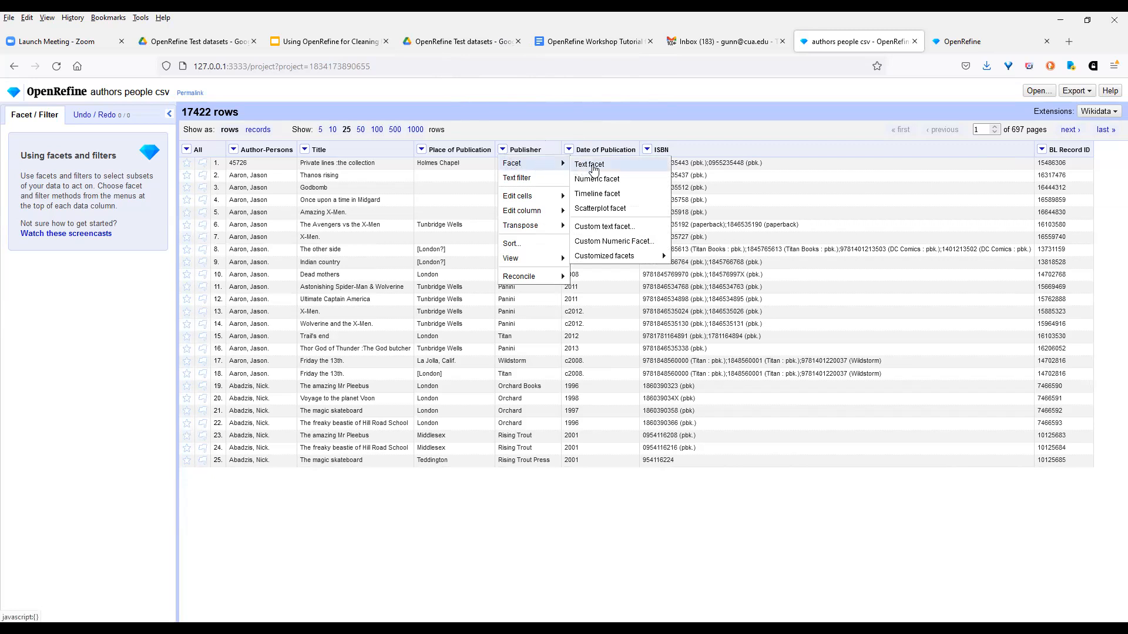
left_click(589, 165)
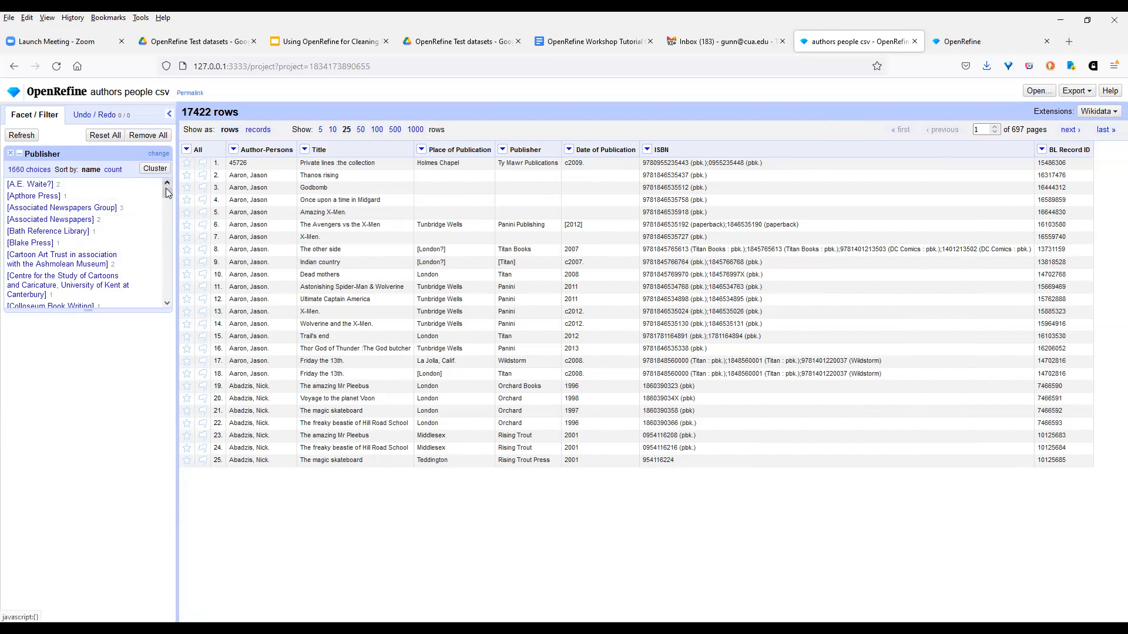
Examine the Titan entries in the Publisher facet for variant forms of the same publisher name
left_click_drag(167, 194, 168, 283)
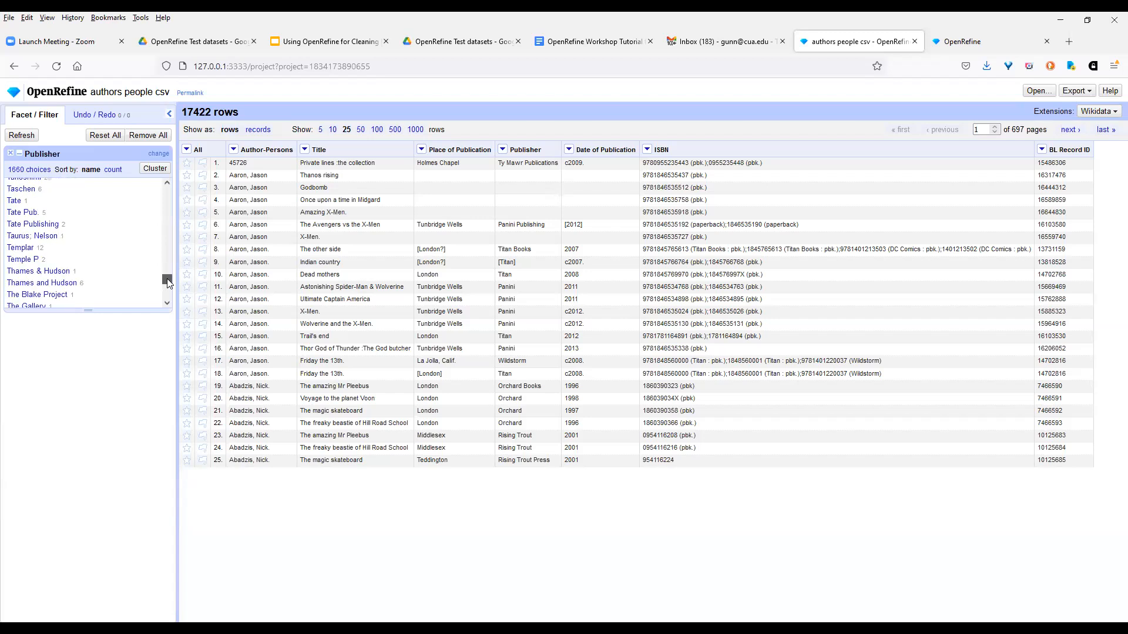
left_click(169, 298)
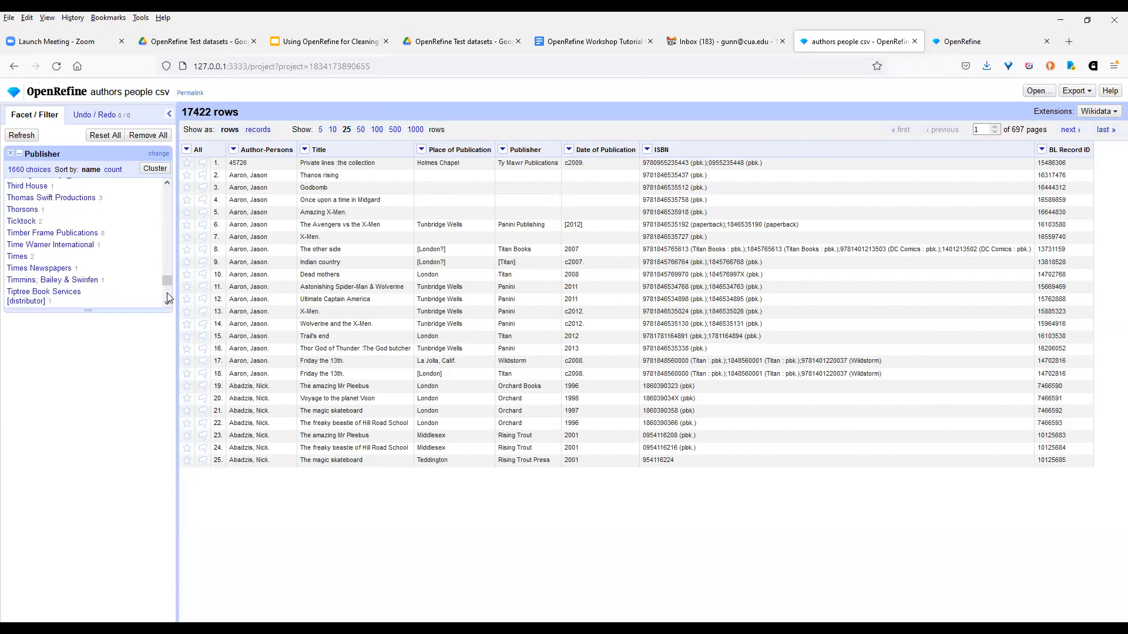
left_click(167, 294)
left_click(167, 294)
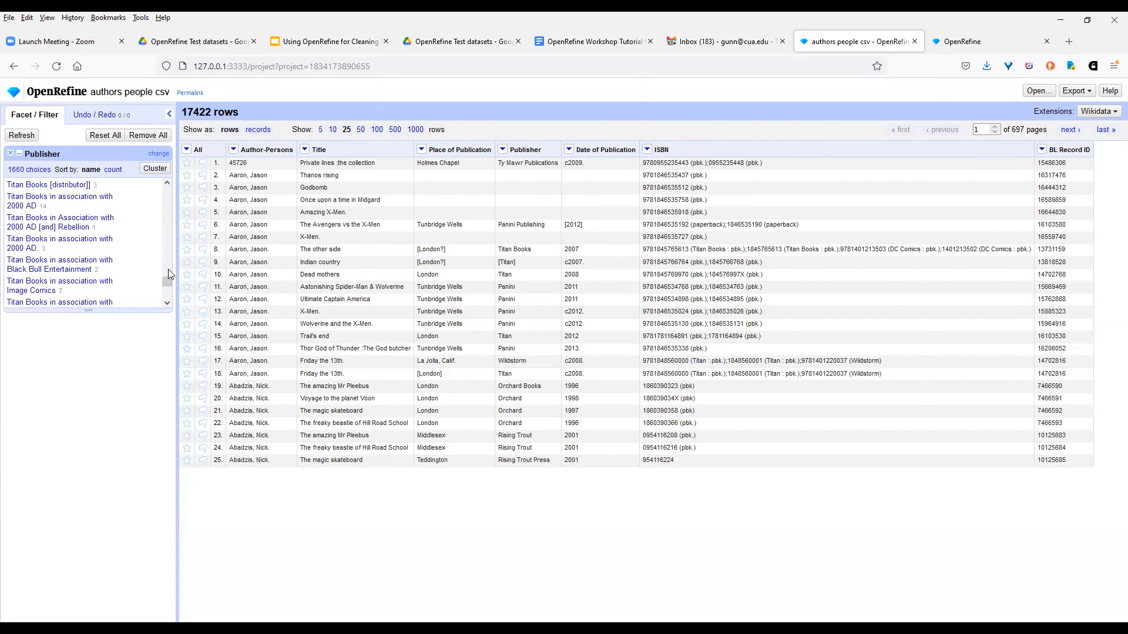
left_click(168, 271)
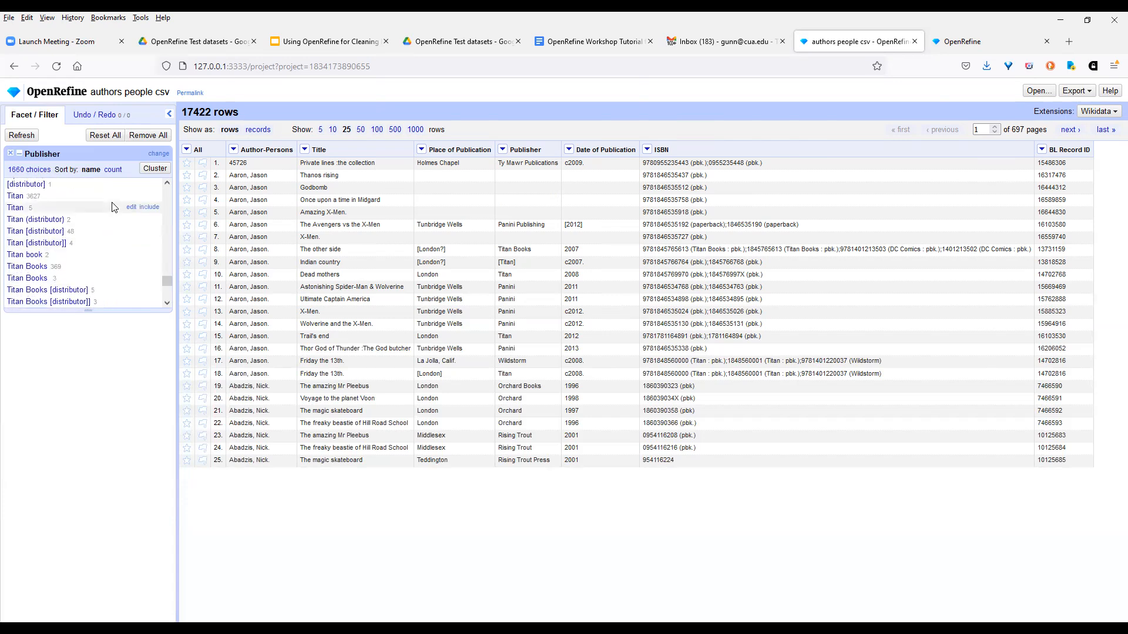
left_click(168, 184)
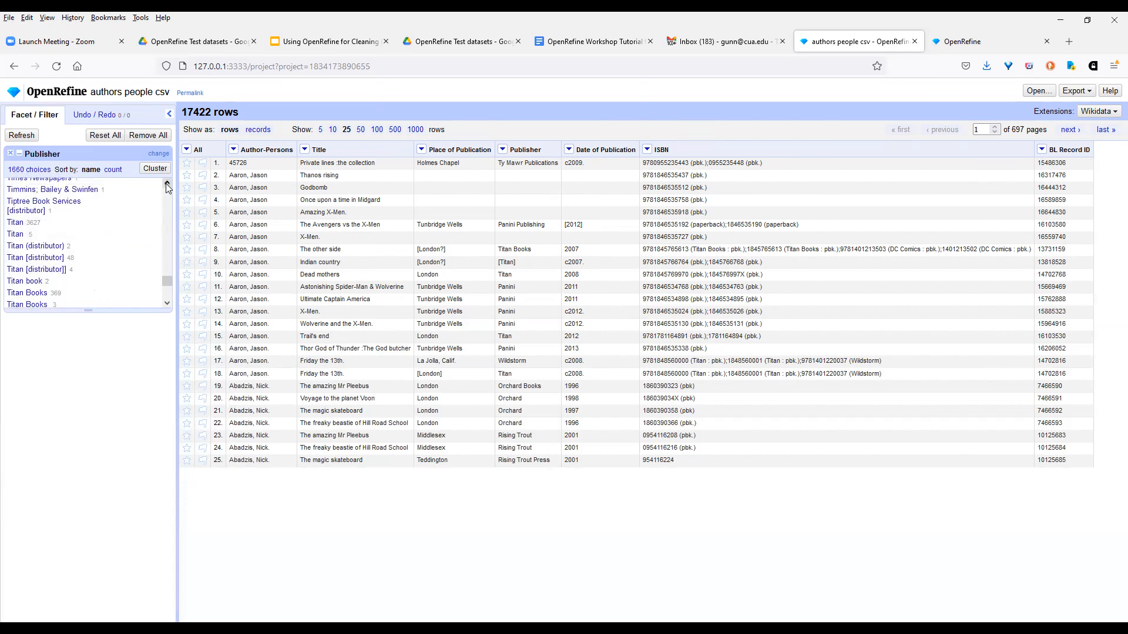
Compare the Titan and Titan Books variants in the Publisher facet, including the distributor, book, Ltd and "in association with" entries
left_click(168, 186)
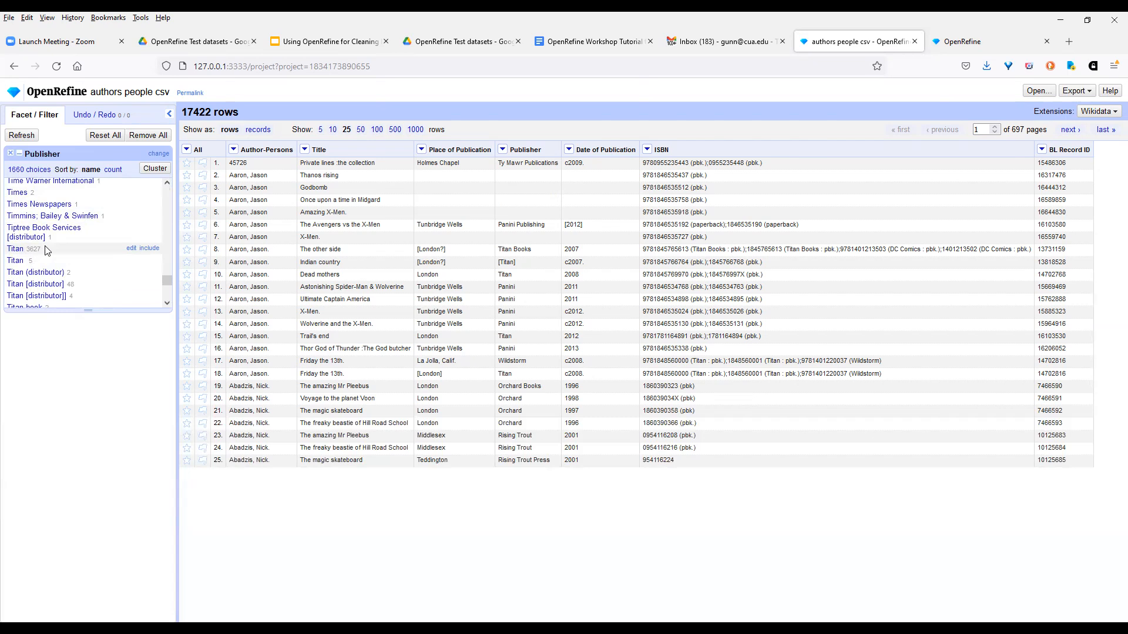
left_click(168, 303)
left_click(168, 303)
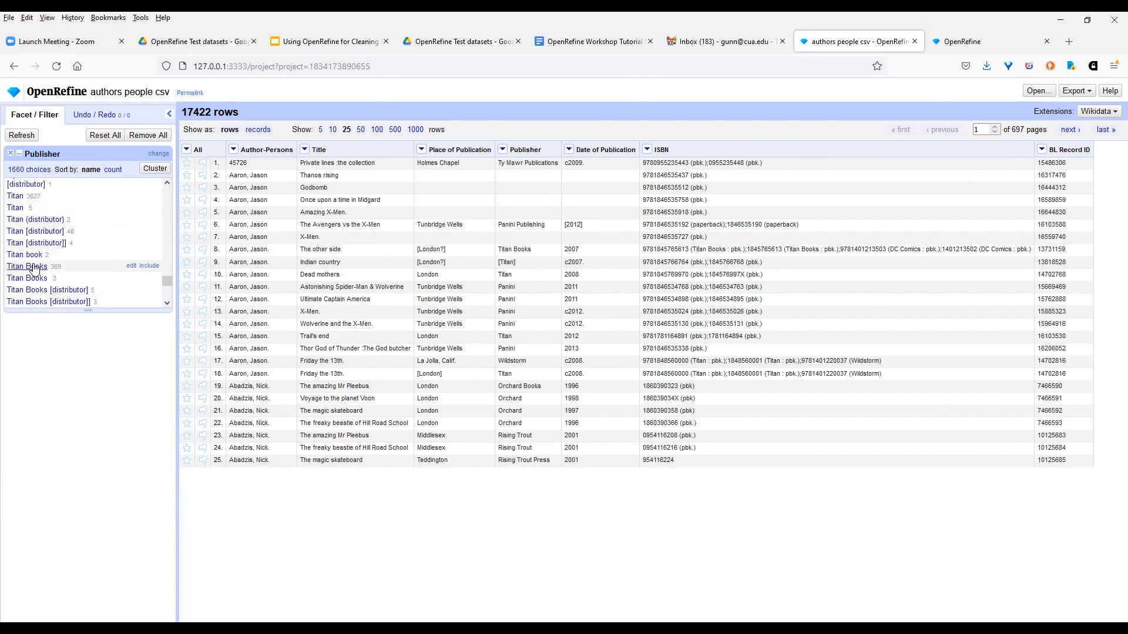
left_click(168, 303)
left_click(168, 303)
left_click(167, 303)
left_click(168, 303)
left_click(167, 303)
left_click(167, 303)
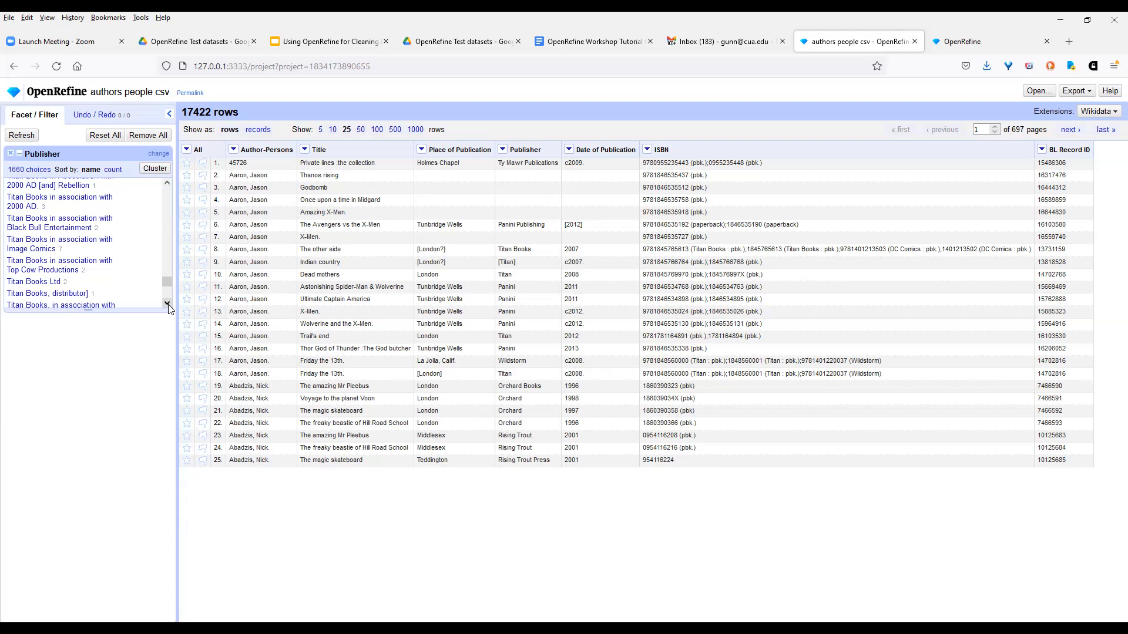
left_click(167, 303)
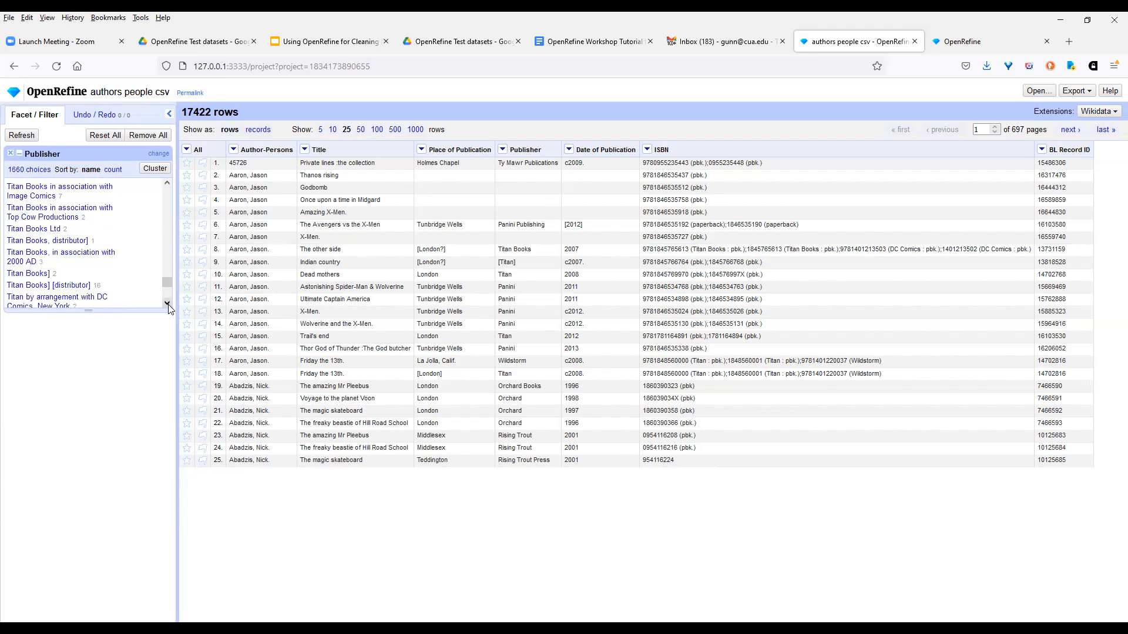
left_click(167, 257)
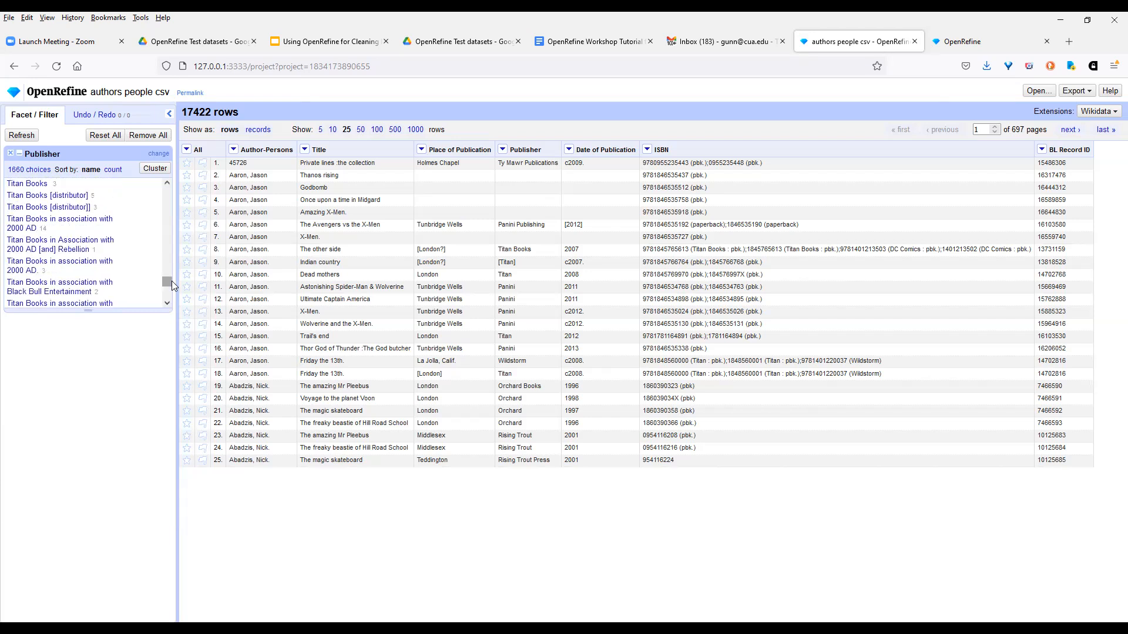
left_click_drag(172, 280, 170, 278)
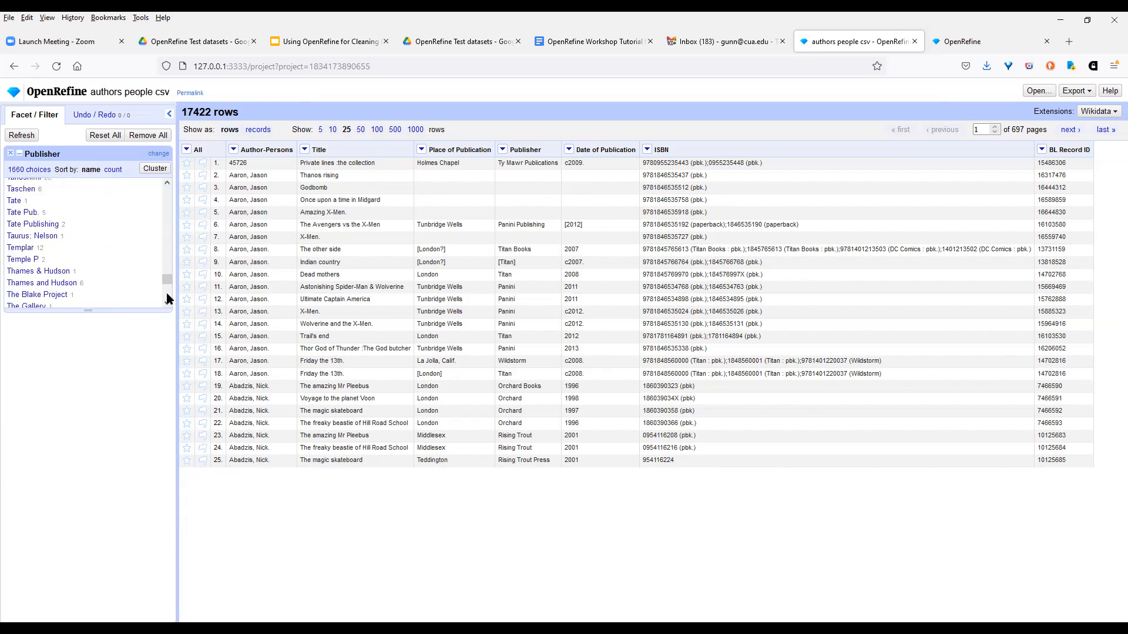
scroll(166, 296, "down", 3)
scroll(167, 298, "down", 3)
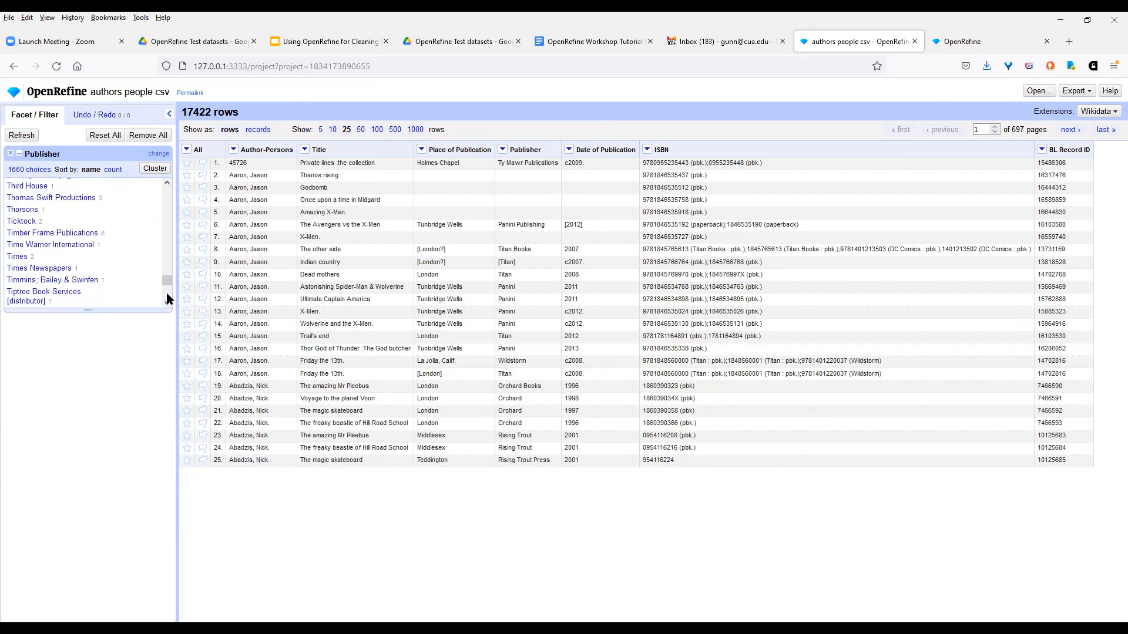
scroll(167, 301, "down", 6)
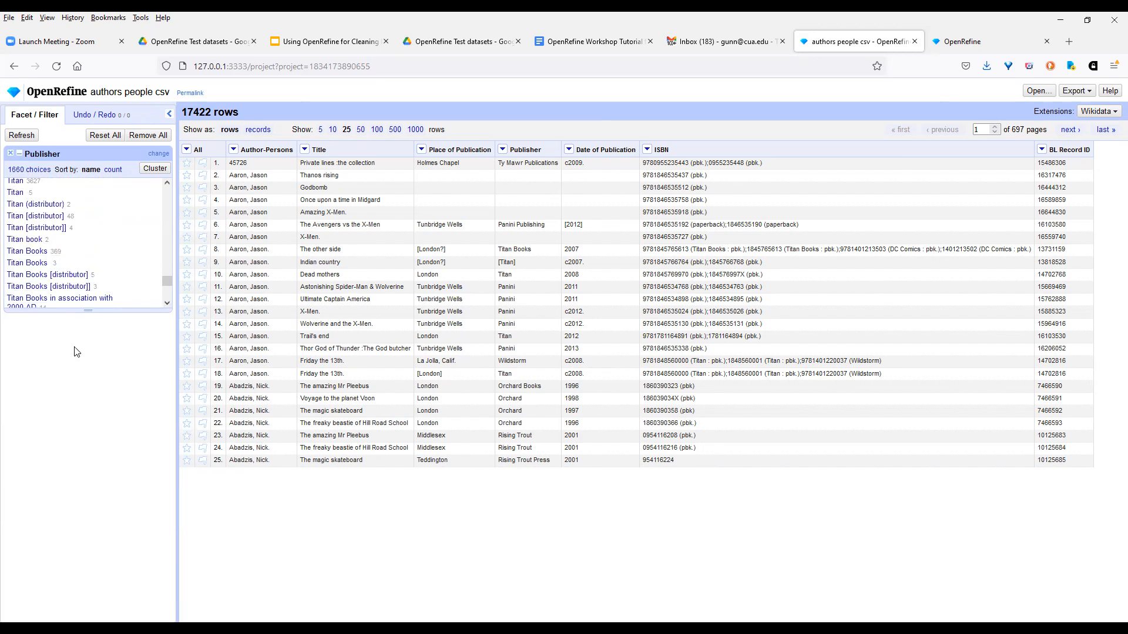
Rename the facet value "Titan book" to "Titan Books" in the Publisher column and apply the change
left_click(167, 183)
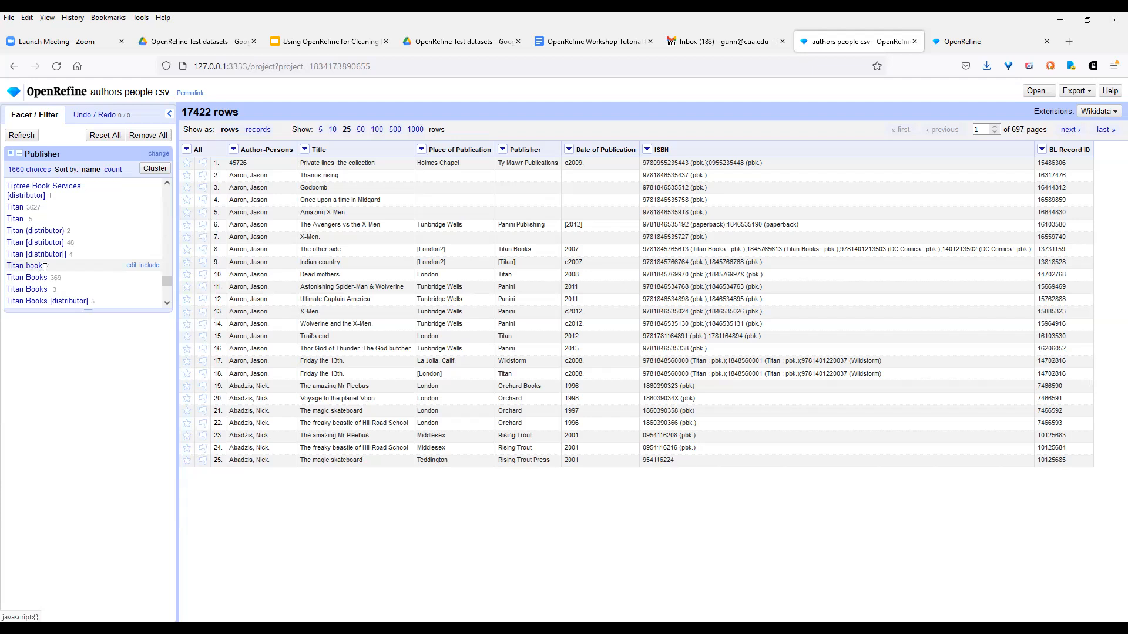
left_click(131, 266)
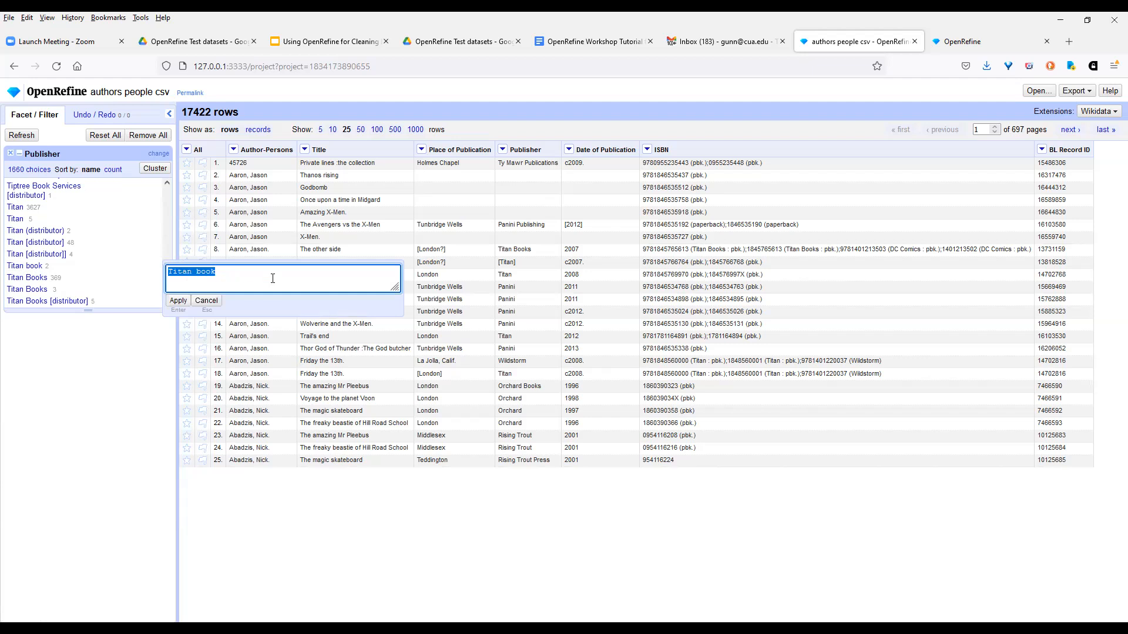
left_click(227, 273)
key("BackSpace")
key("BackSpace")
key("BackSpace")
key("BackSpace")
type("Books")
left_click(178, 302)
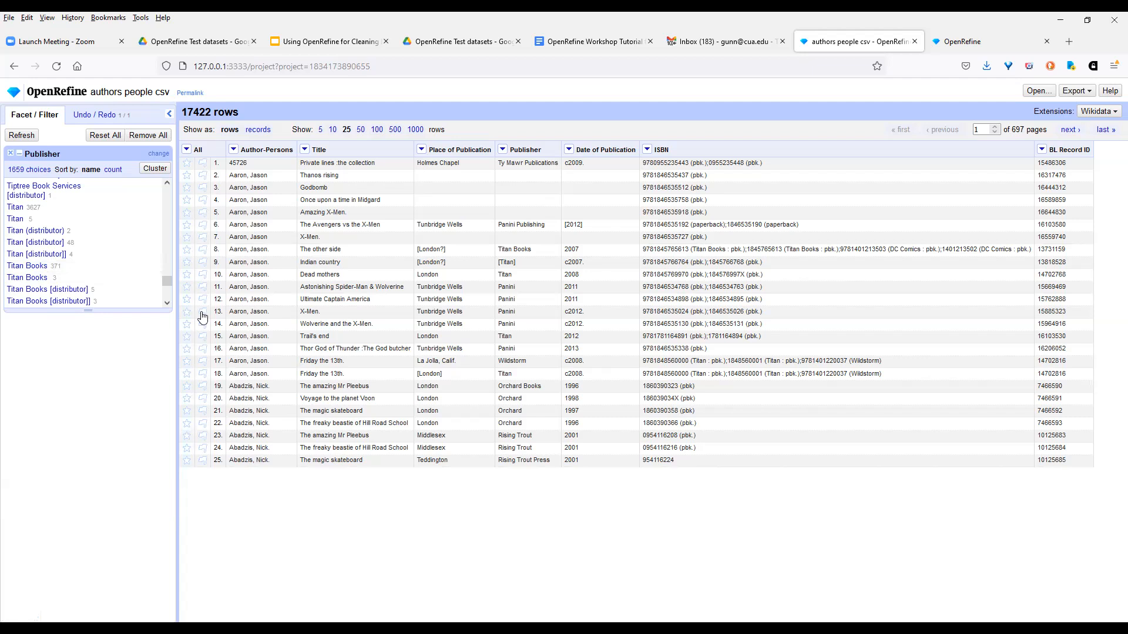
Undo the "Titan Books" renaming by reverting the project history to Create project, and return to the facets
left_click(100, 117)
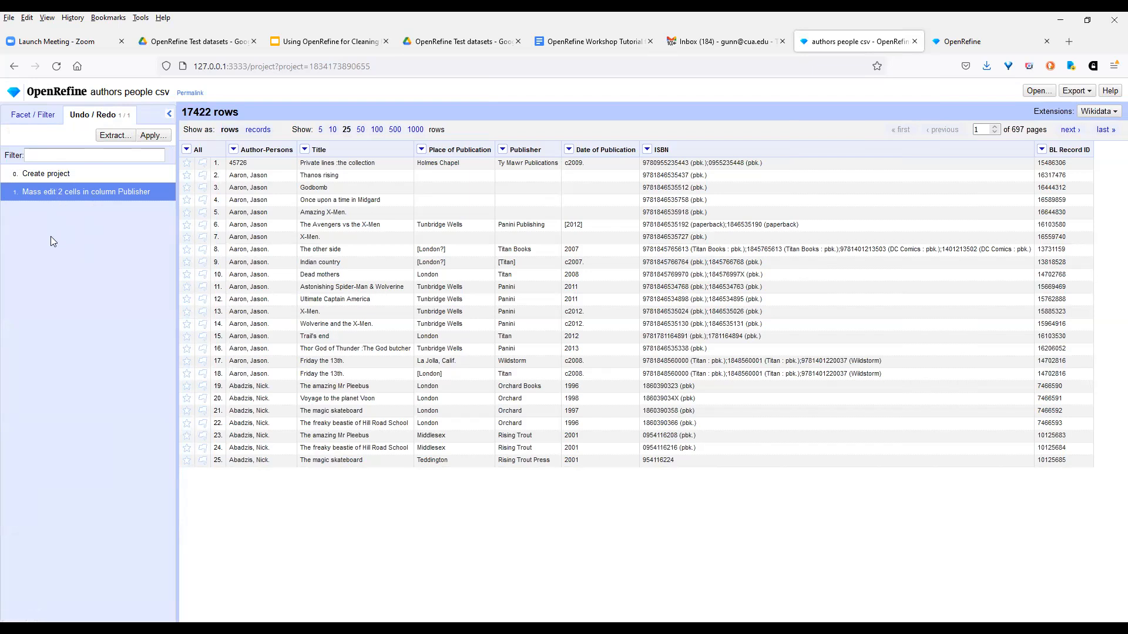
left_click(59, 175)
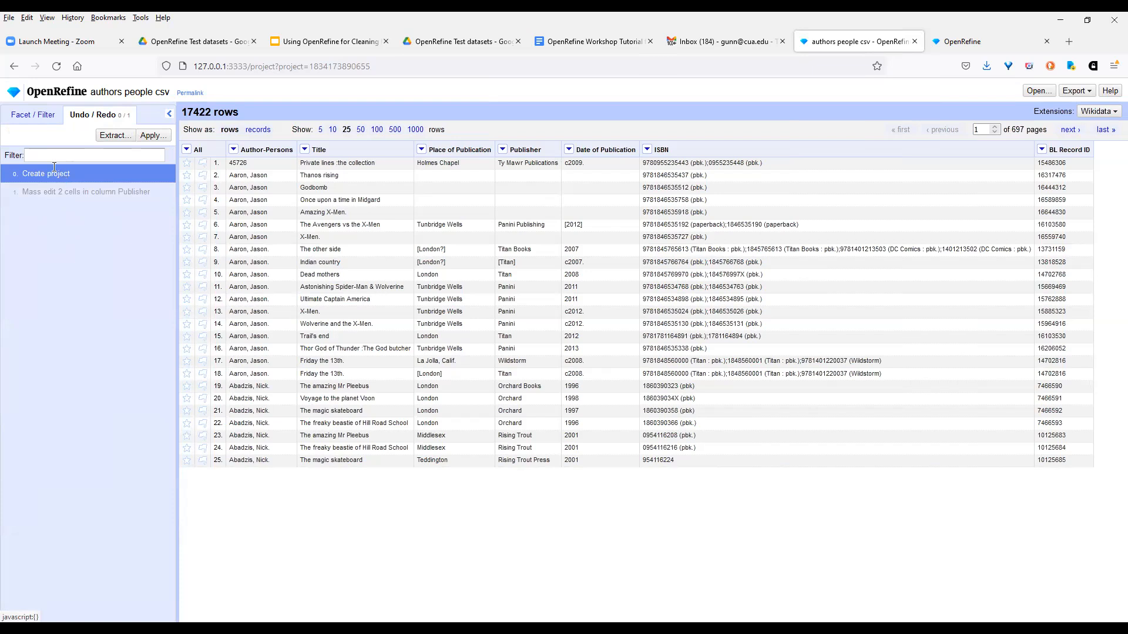
left_click(41, 115)
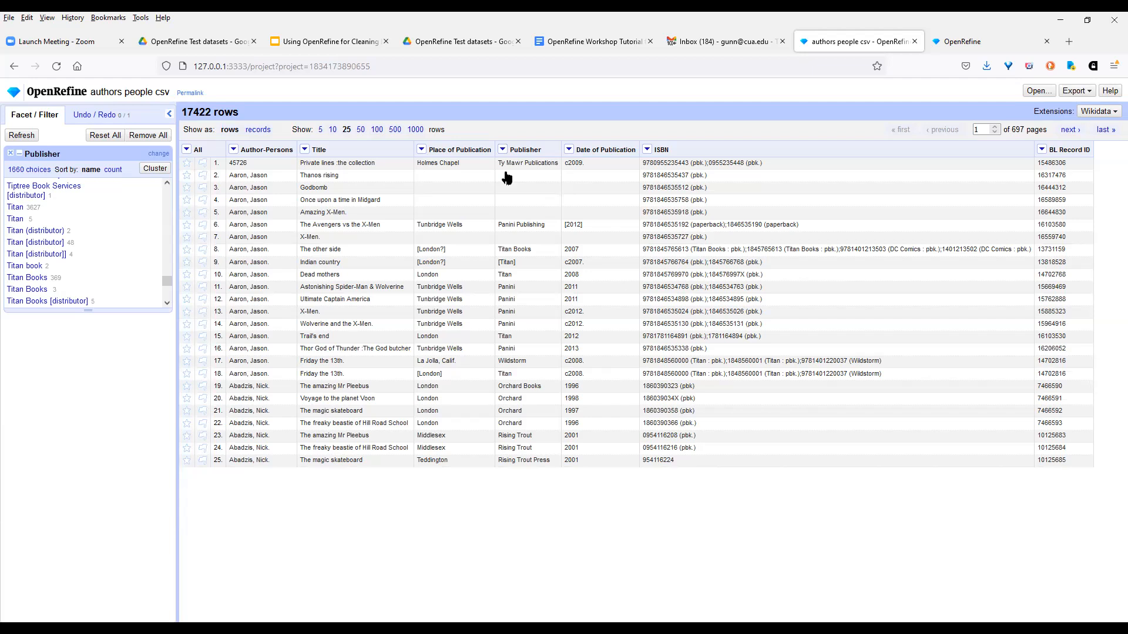
Add a text filter on the Publisher column, remove the Publisher text facet and filter the rows by "titan"
left_click(503, 151)
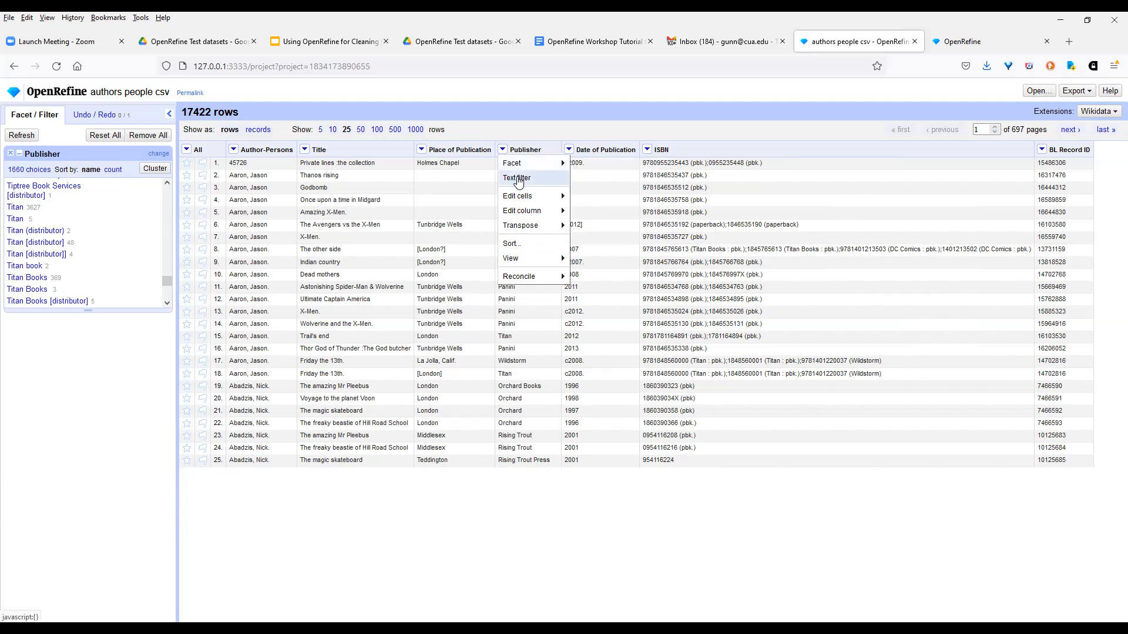
left_click(517, 177)
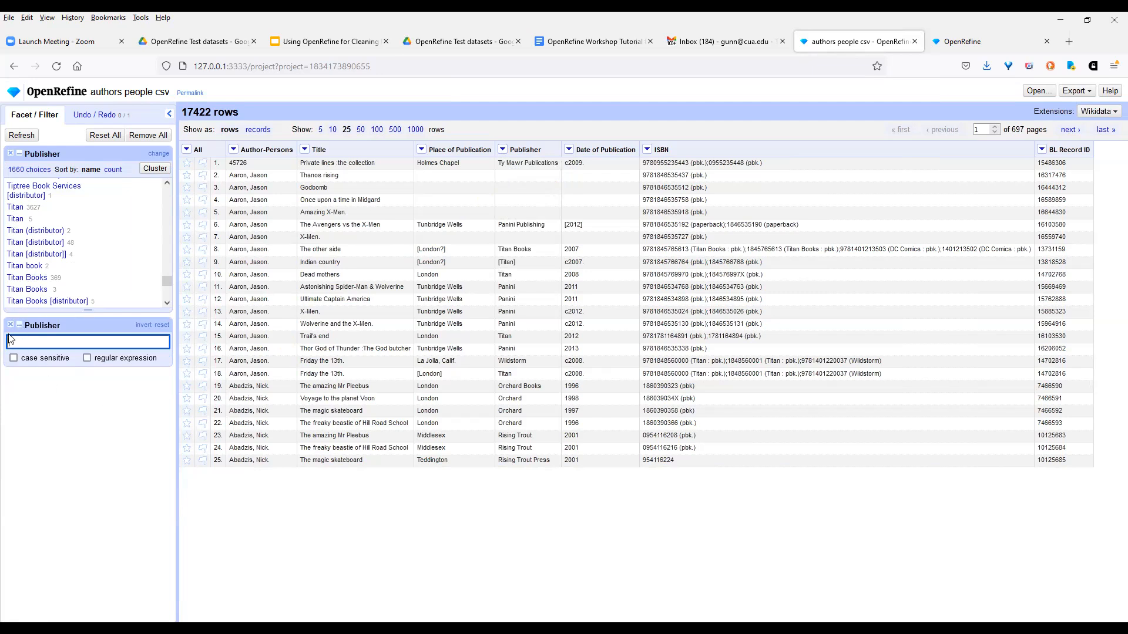
left_click(10, 154)
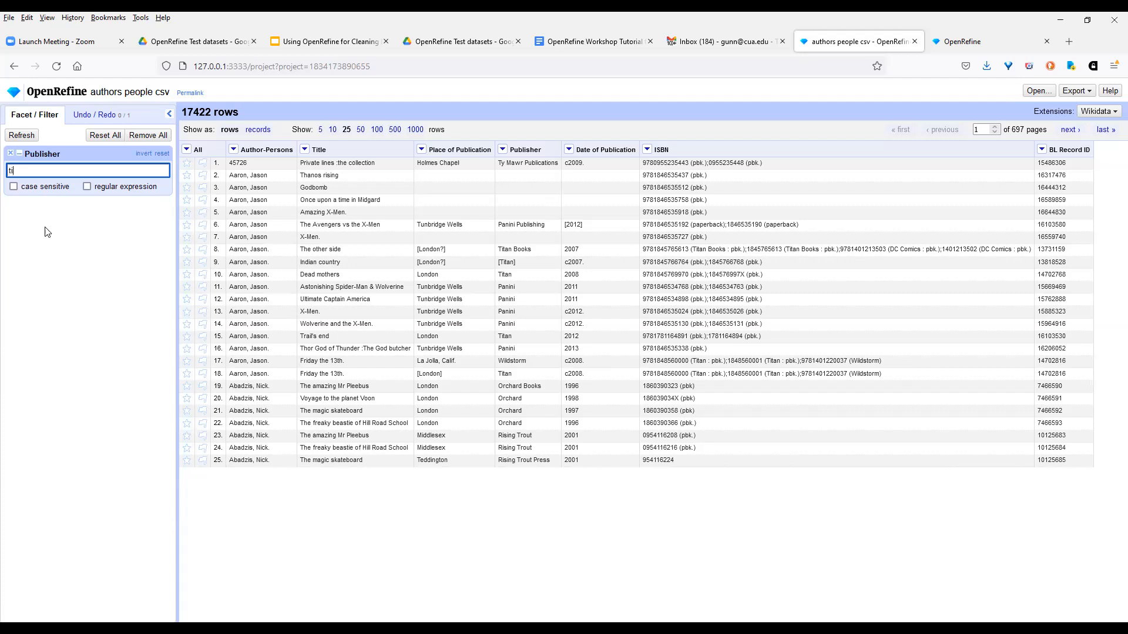
type("tan")
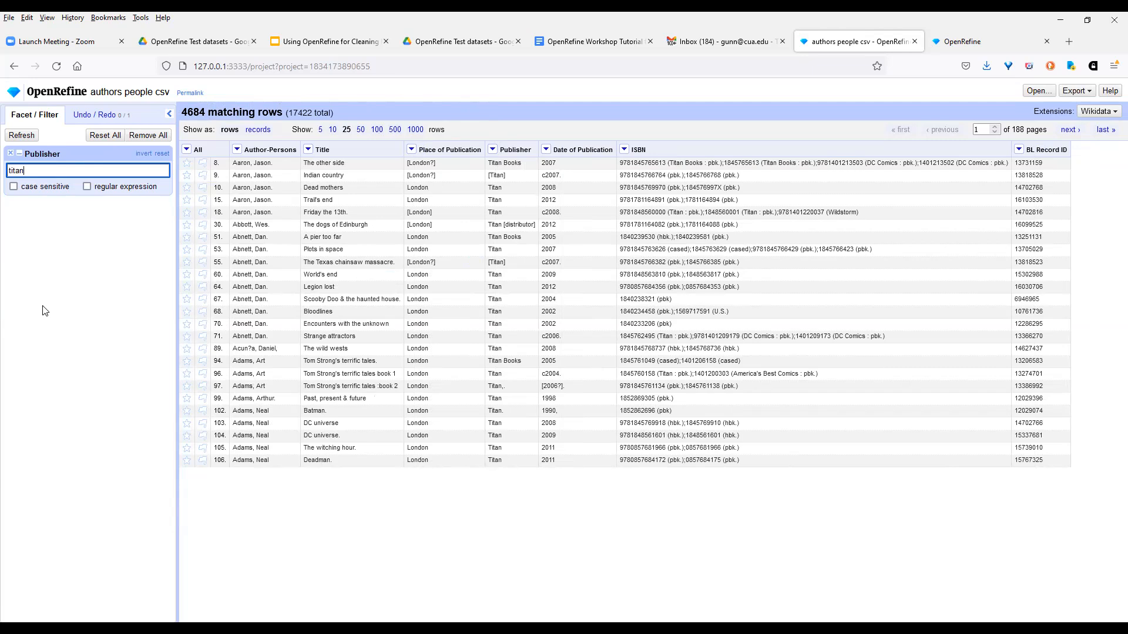
Switch case-sensitive and regular-expression matching on and off for the "titan" filter, and remove the filter
left_click(13, 187)
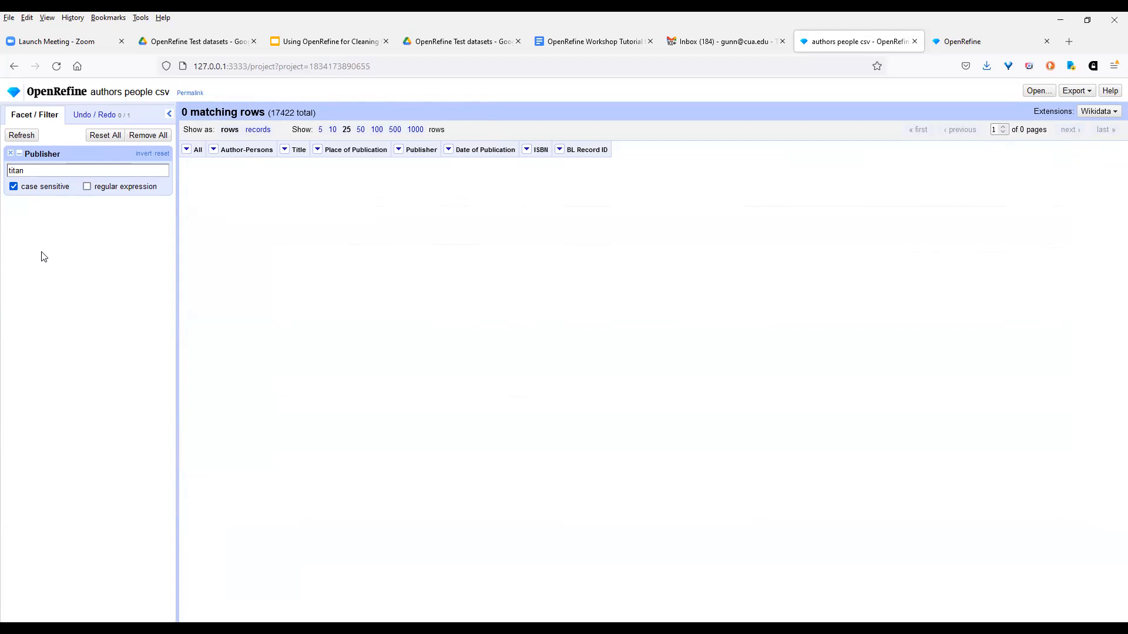
left_click(15, 188)
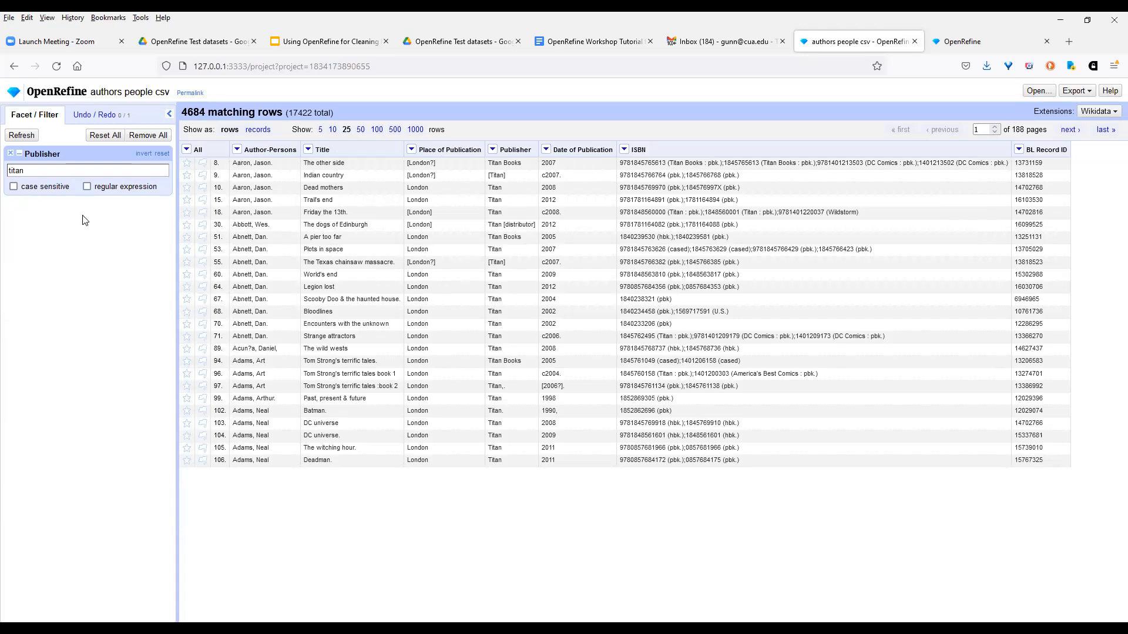
left_click(88, 188)
left_click(87, 187)
left_click(27, 169)
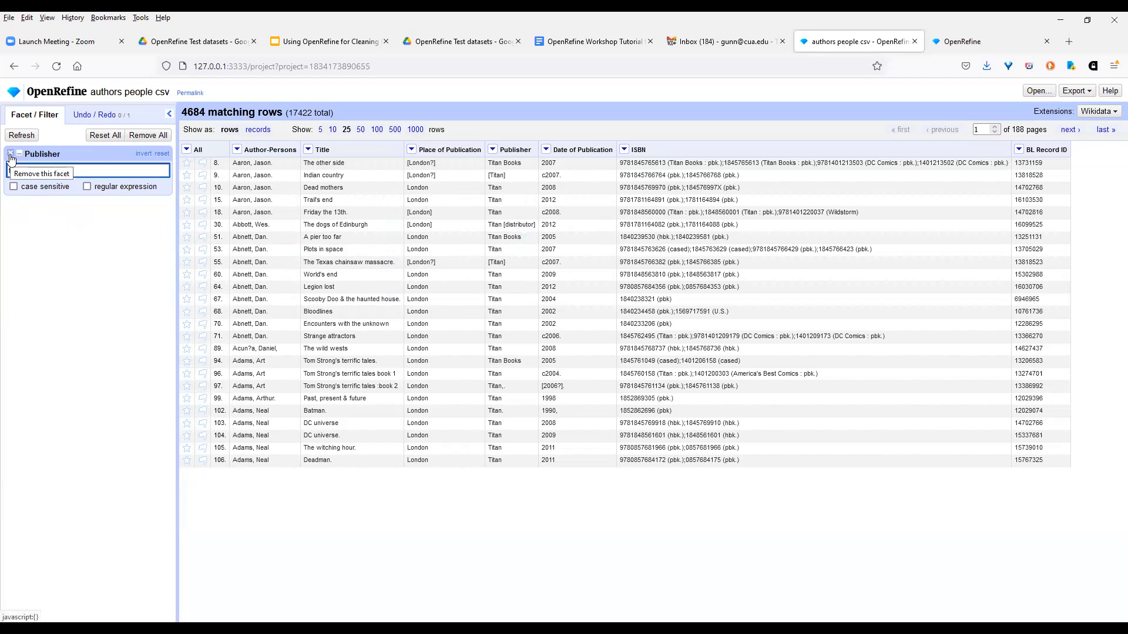
left_click(10, 154)
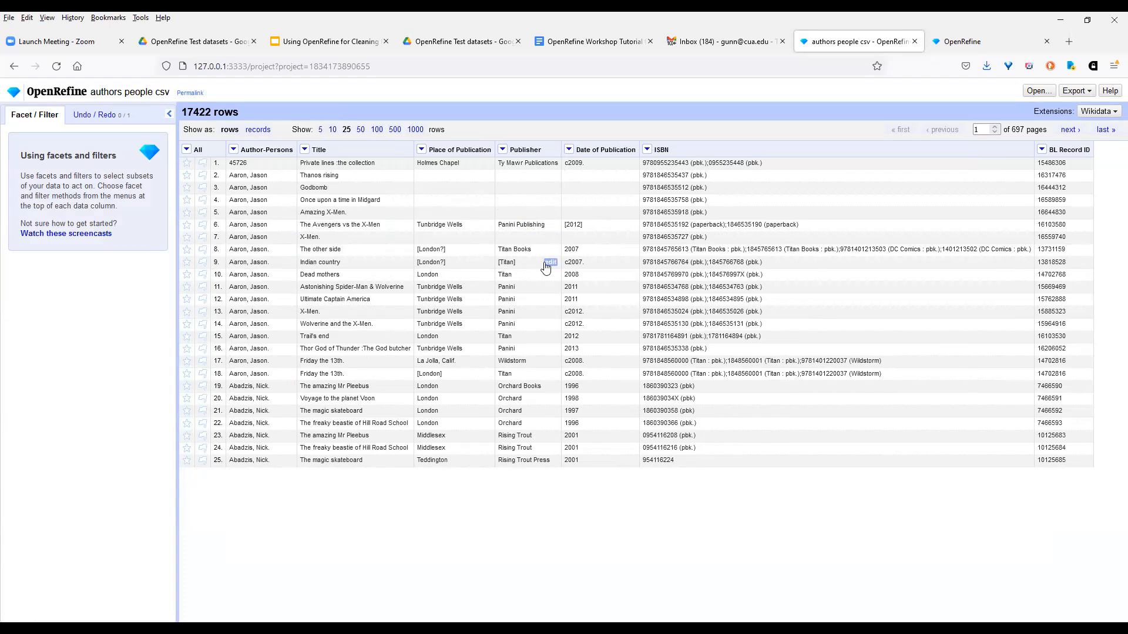
Change the Publisher cell "[Titan]" in row 9 to "Titan" and apply the edit to all identical cells
left_click(550, 263)
left_click(606, 282)
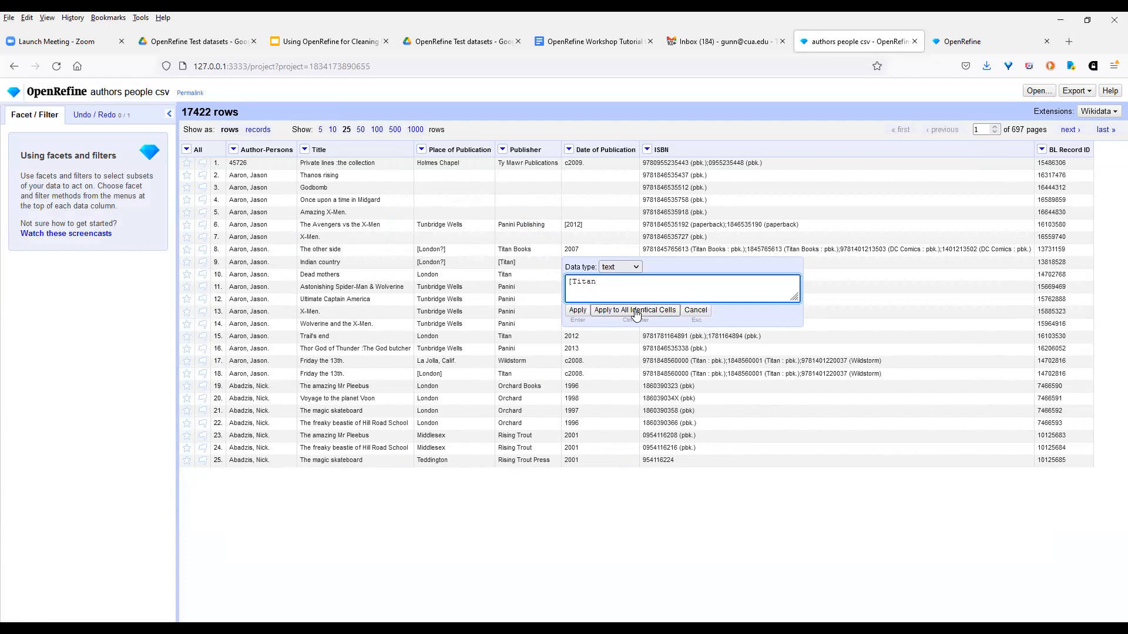
key("Delete")
left_click(617, 315)
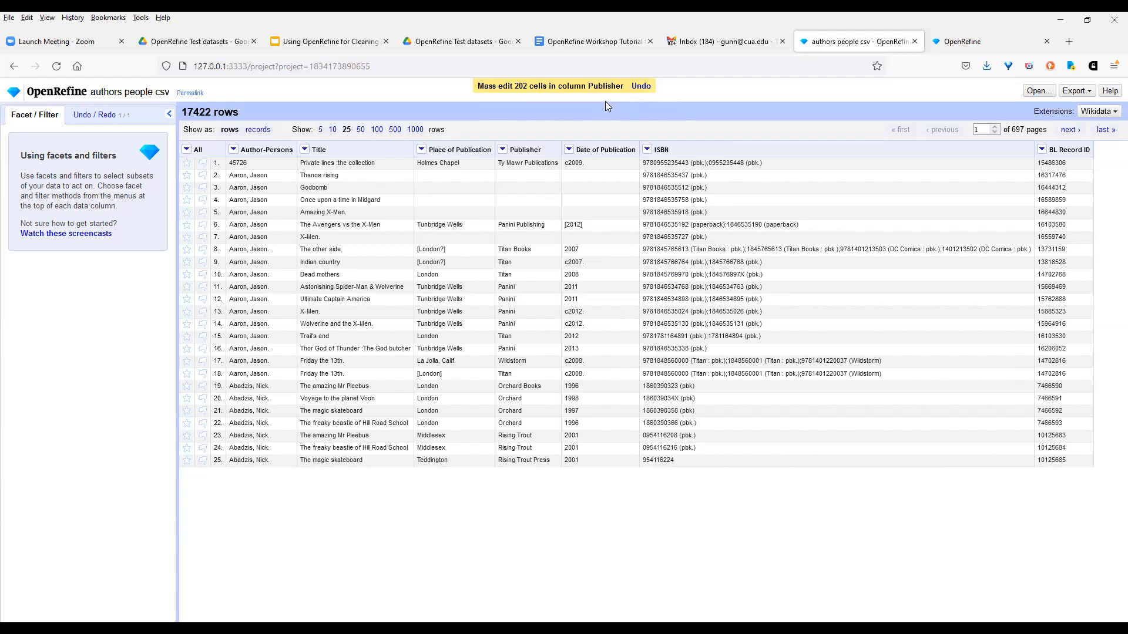
Undo the mass edit of the "[Titan]" cells by restoring the Create project state, and return to the facet view
left_click(94, 113)
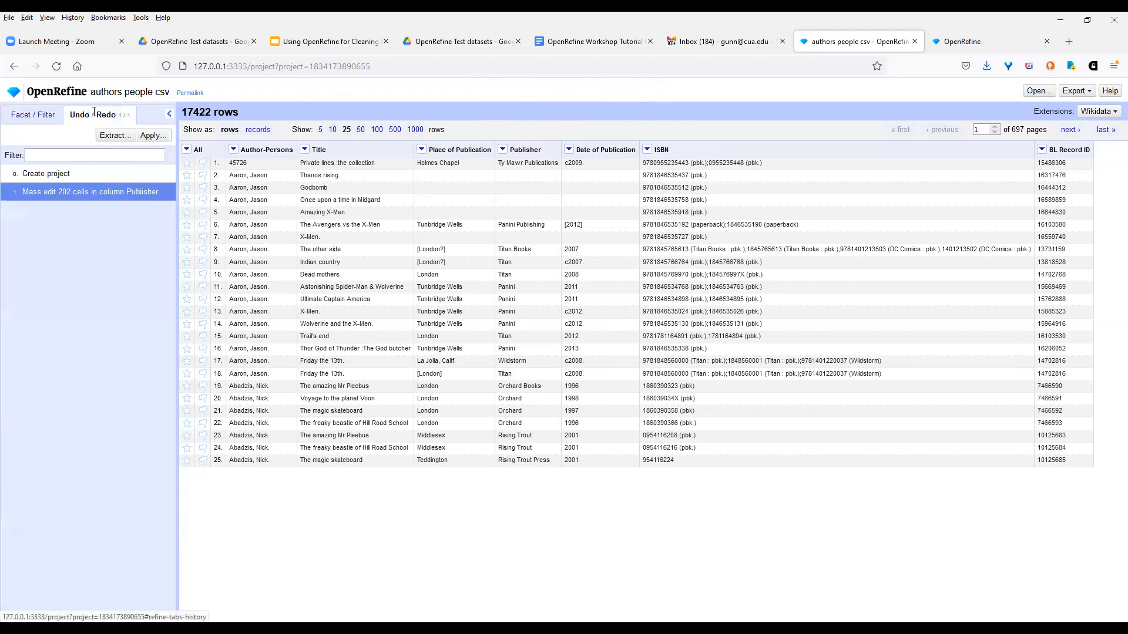
left_click(61, 175)
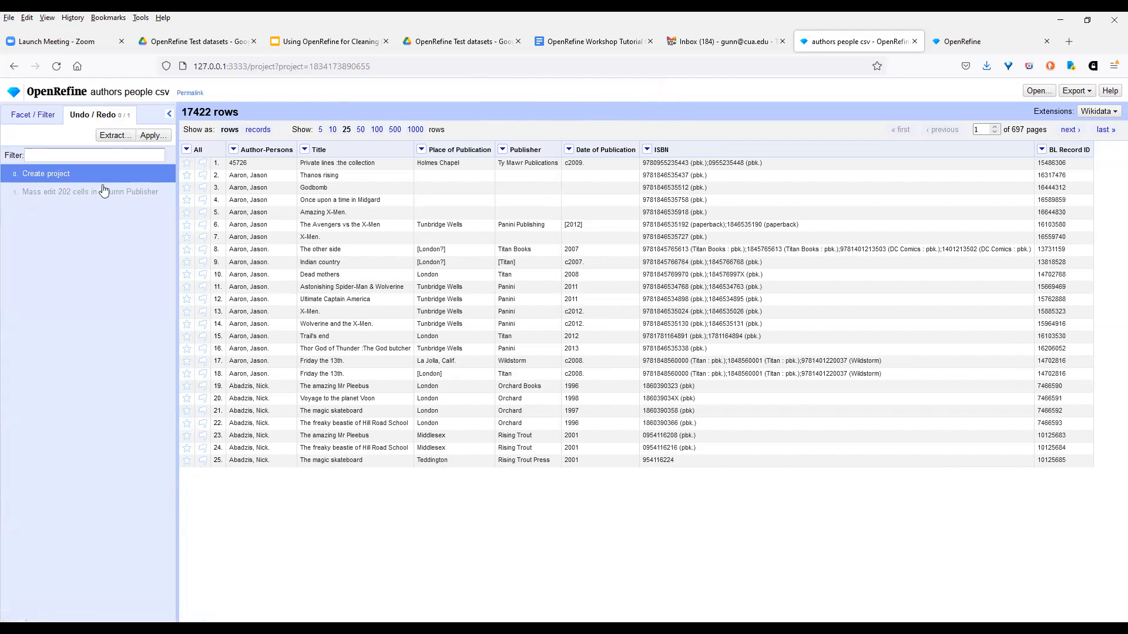
left_click(16, 115)
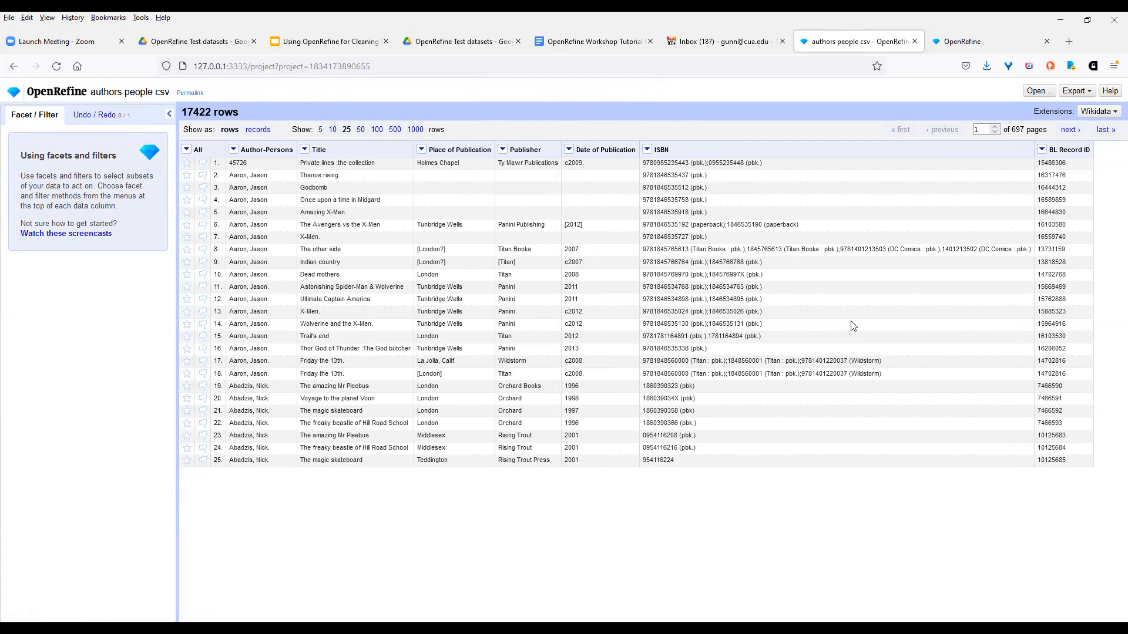
Open Cluster and edit for the cells of the Publisher column
left_click(502, 151)
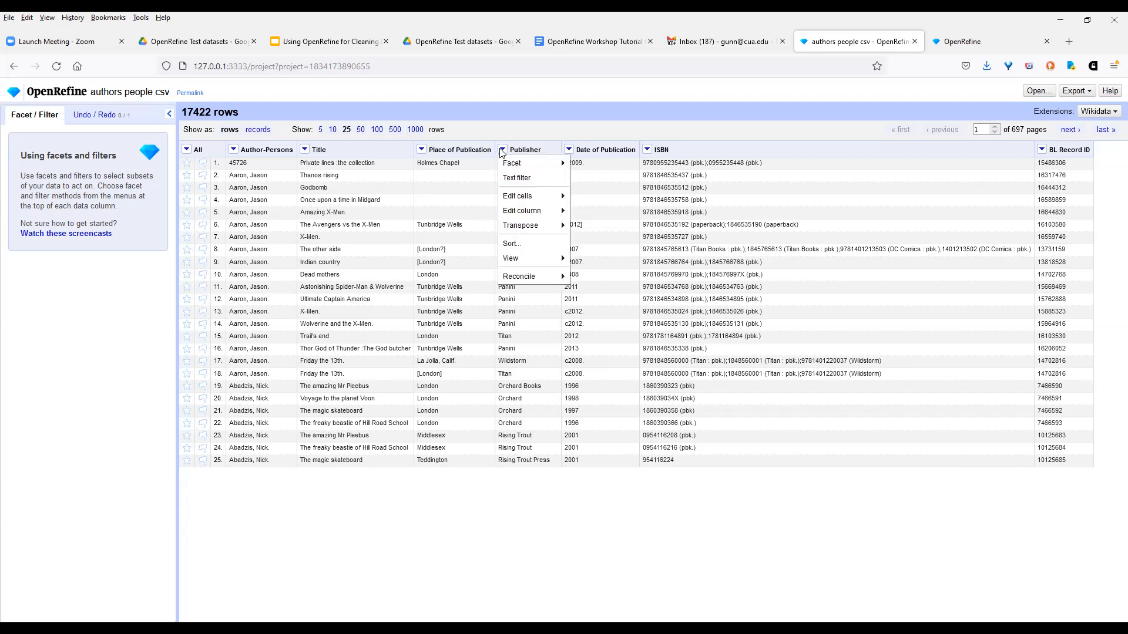
mouse_move(517, 197)
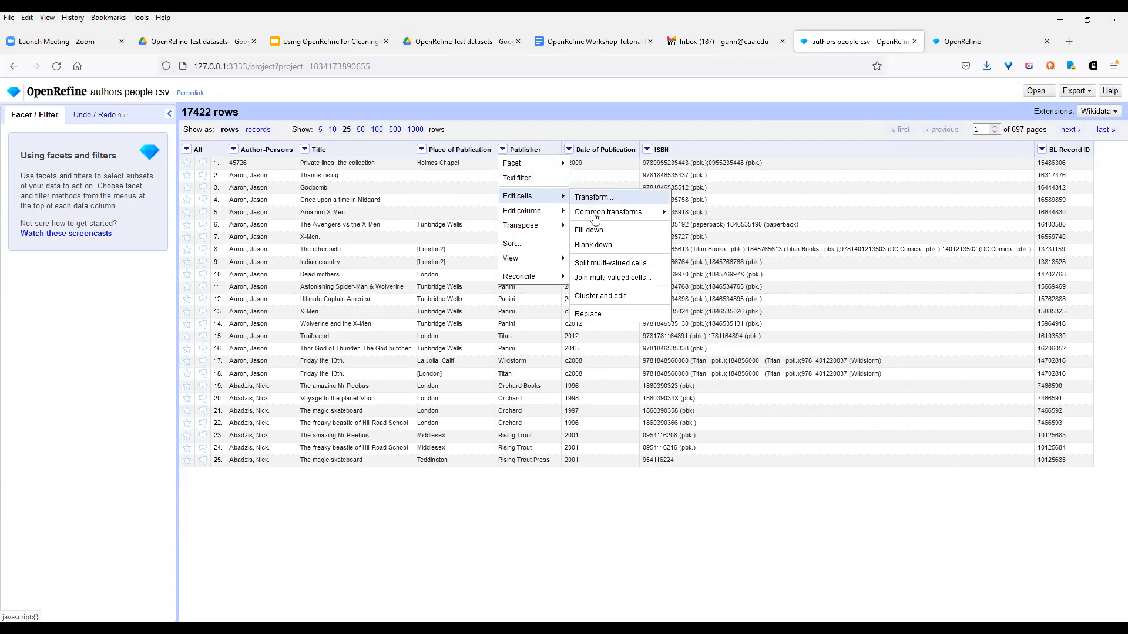
left_click(610, 303)
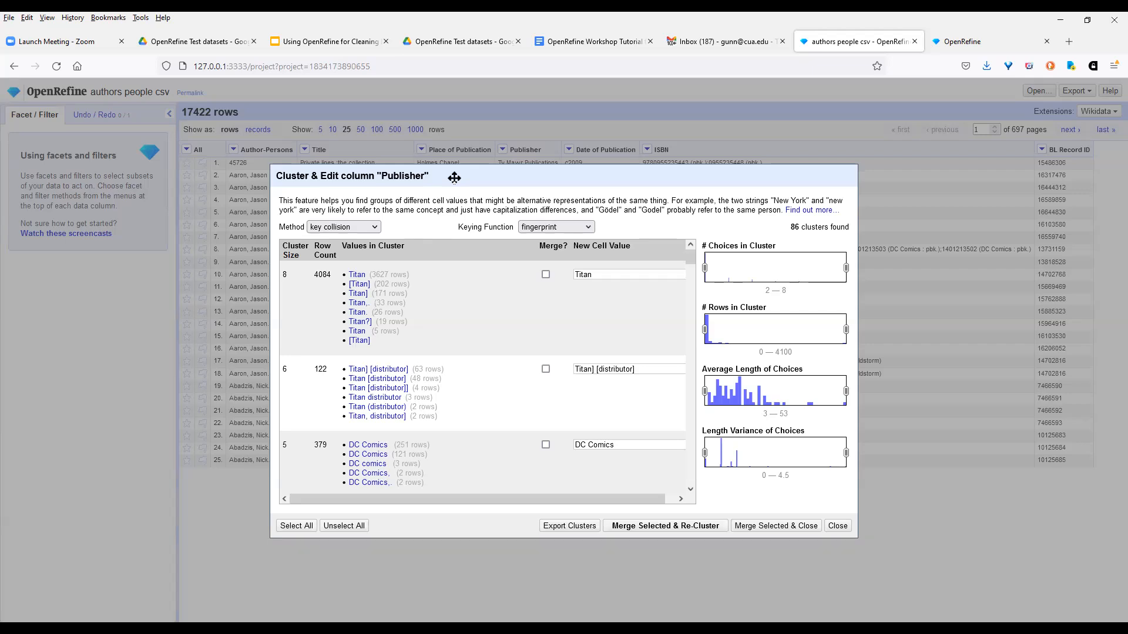
View the available clustering methods and keying functions, and open the linked online documentation on clustering
left_click(374, 227)
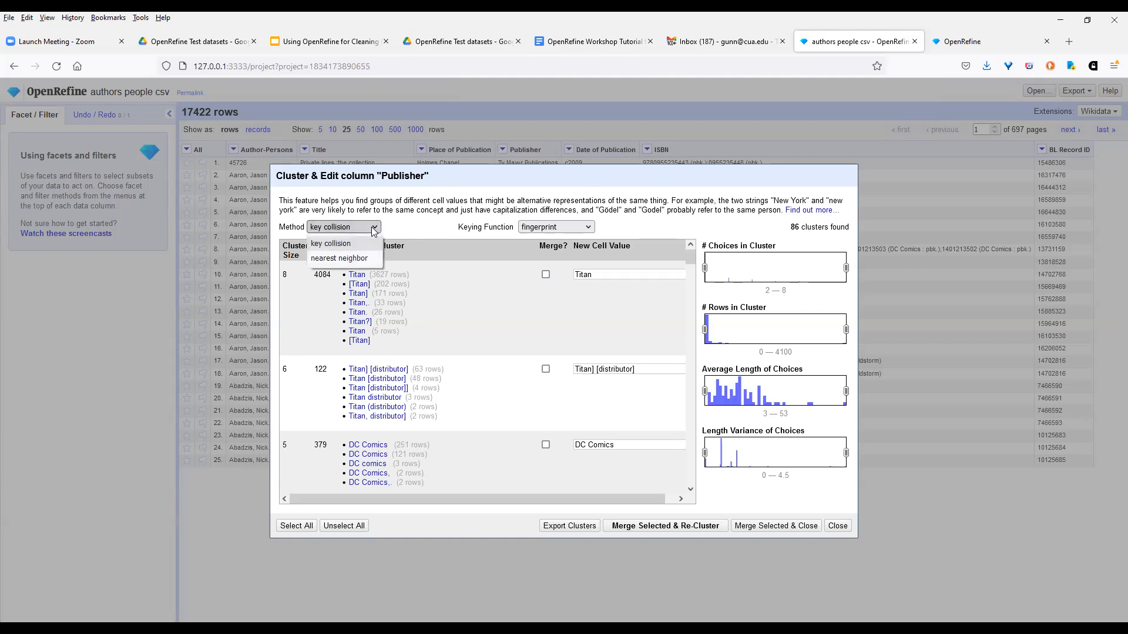
left_click(415, 228)
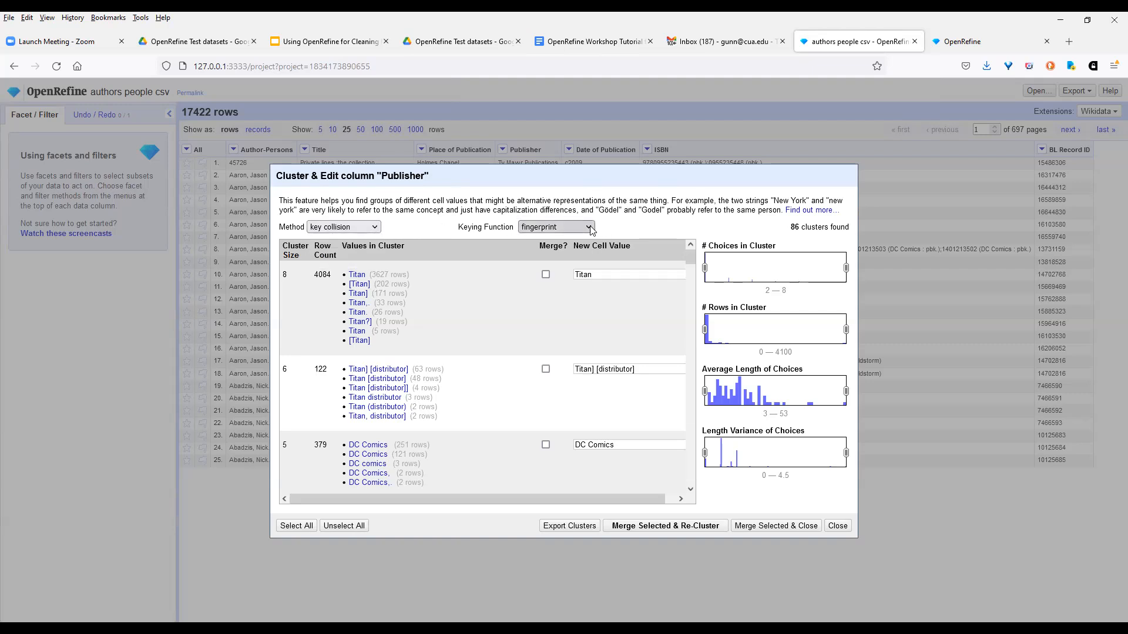
left_click(590, 227)
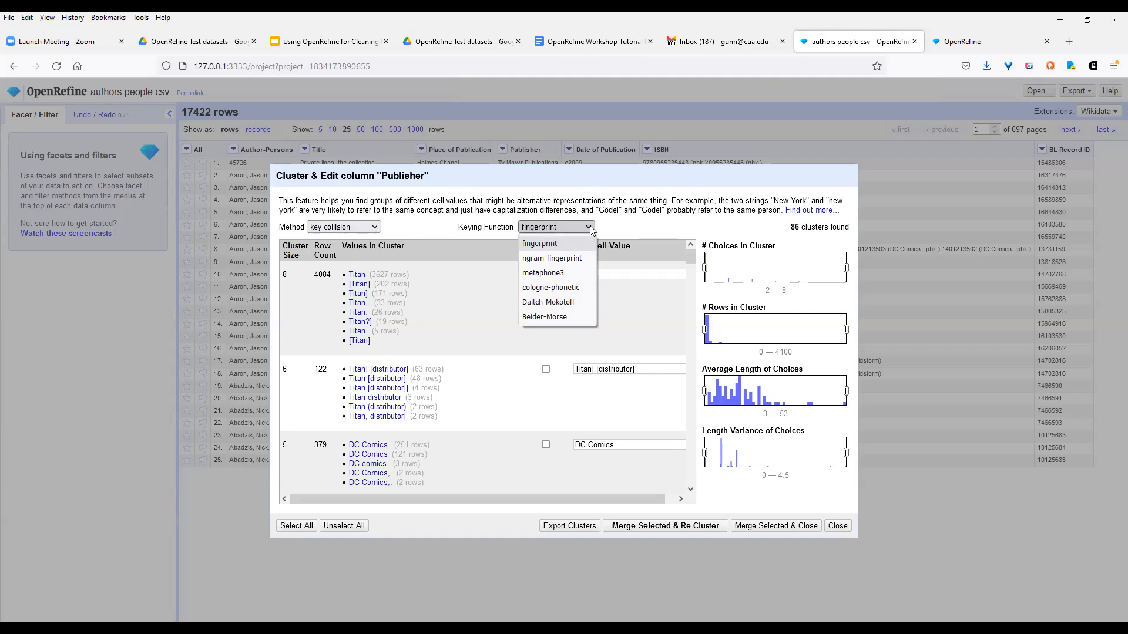
left_click(629, 216)
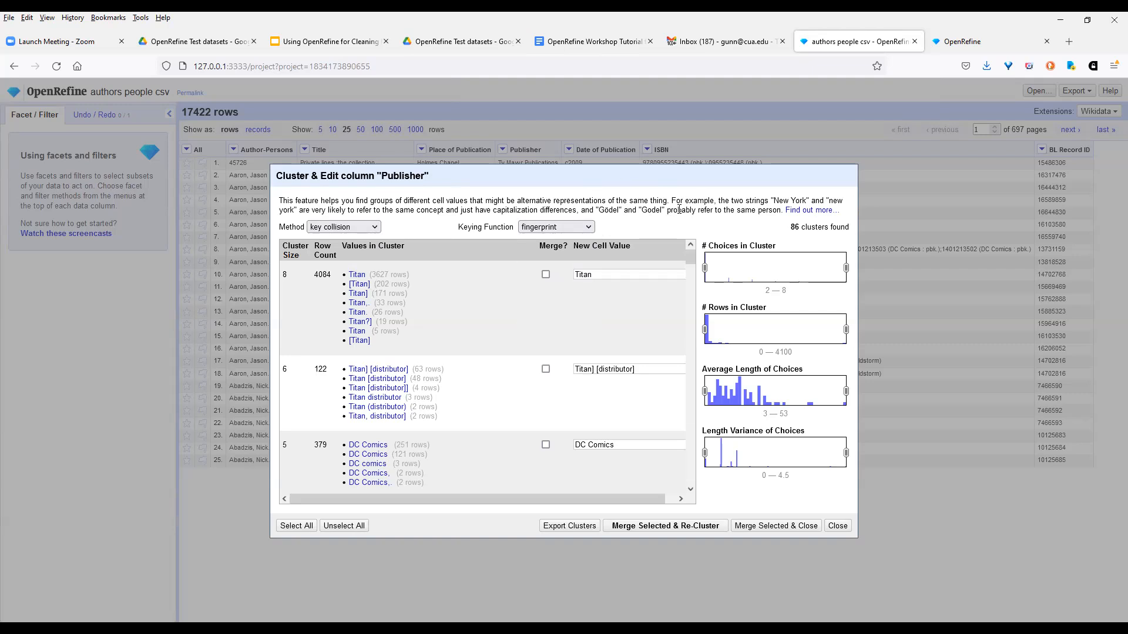
left_click(797, 211)
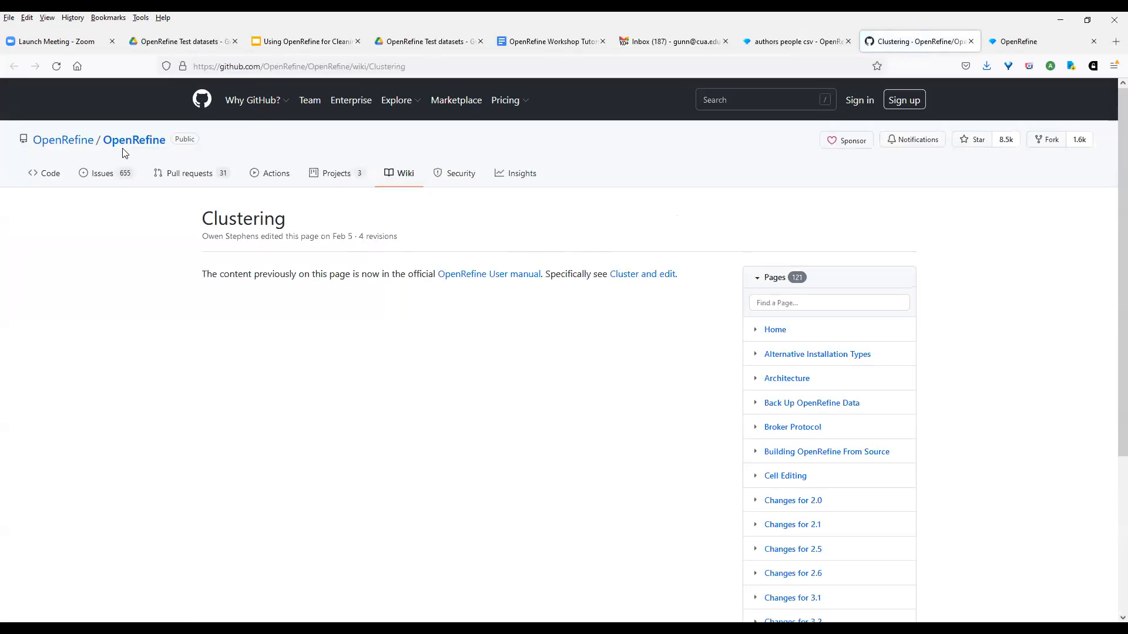
Open the user manual's Cluster and edit section and read about the key collision and nearest neighbor clustering methods
left_click(626, 276)
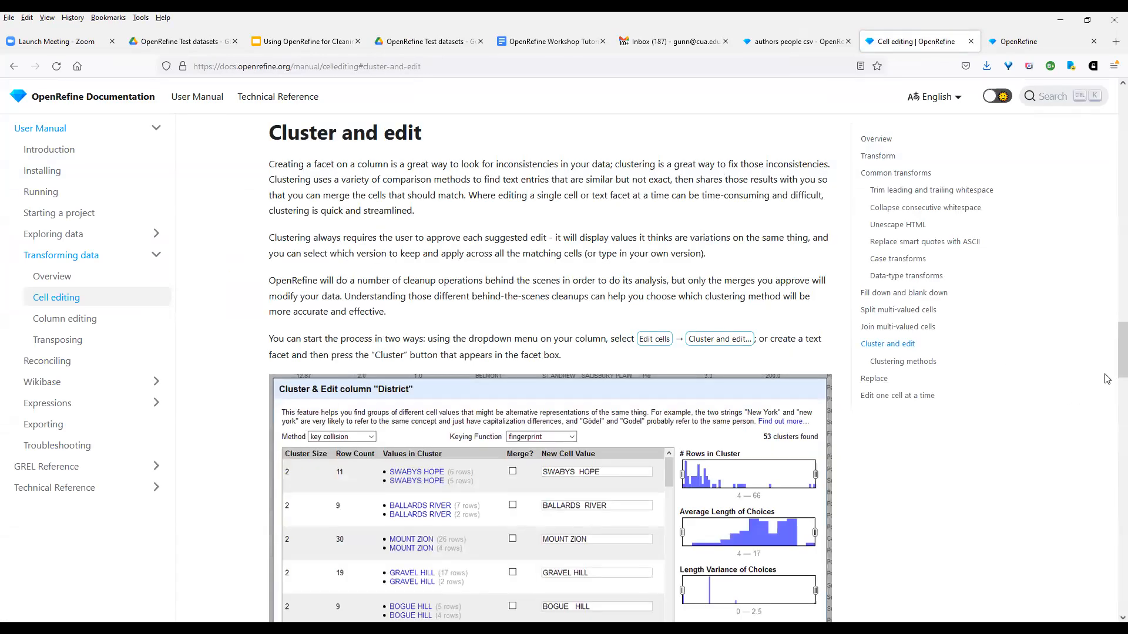
left_click_drag(1111, 365, 1113, 457)
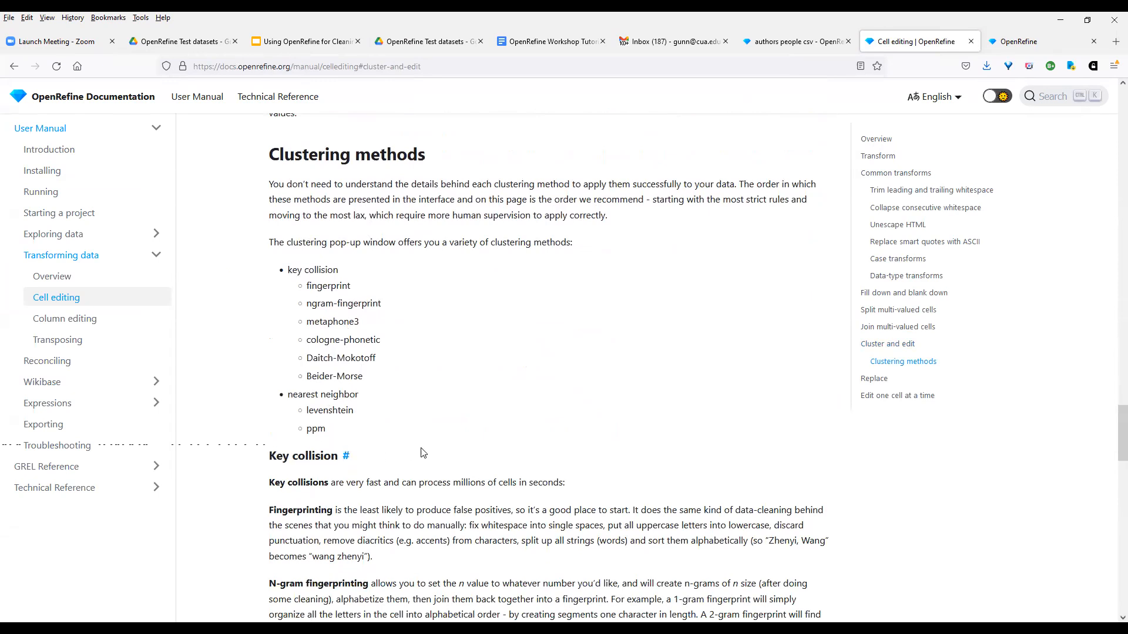
left_click_drag(1111, 434, 1112, 476)
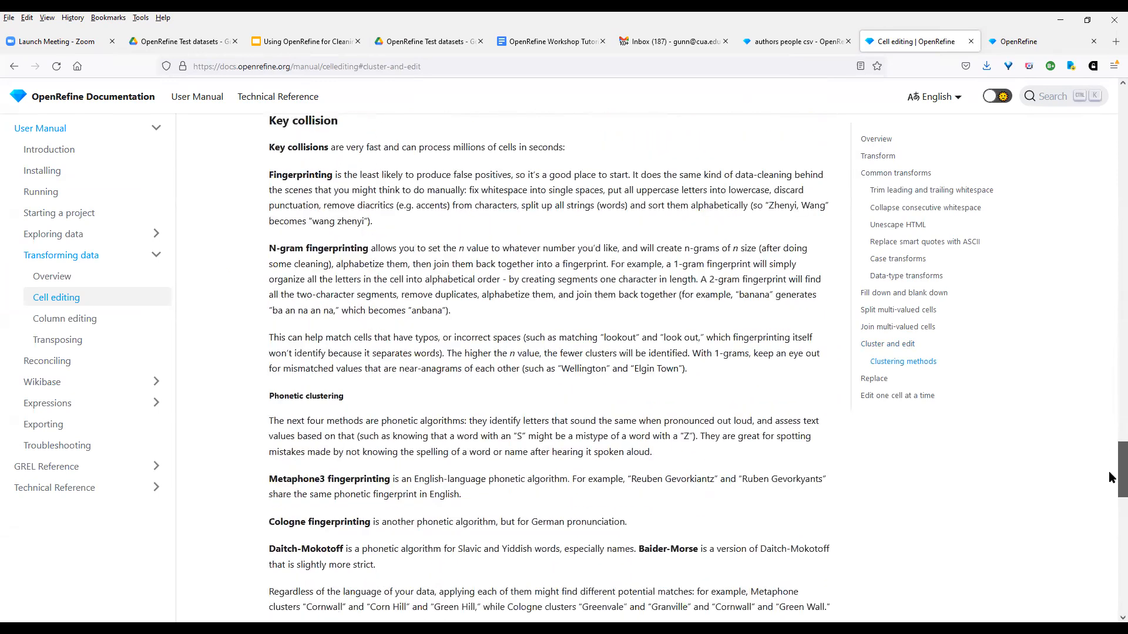
scroll(1112, 477, "down", 4)
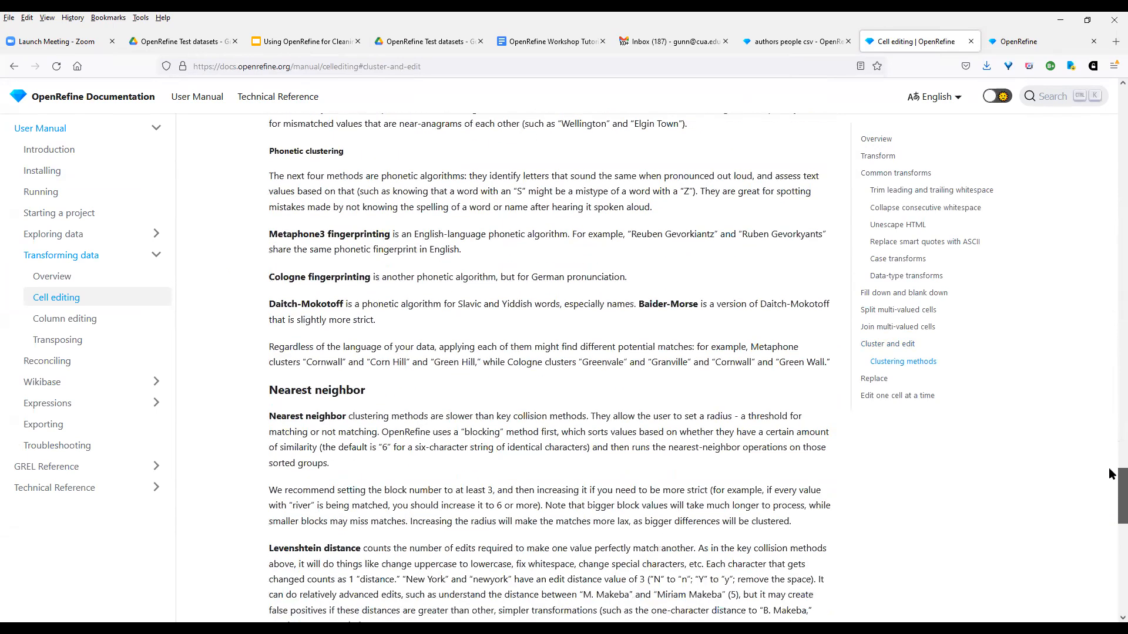
scroll(1112, 474, "up", 6)
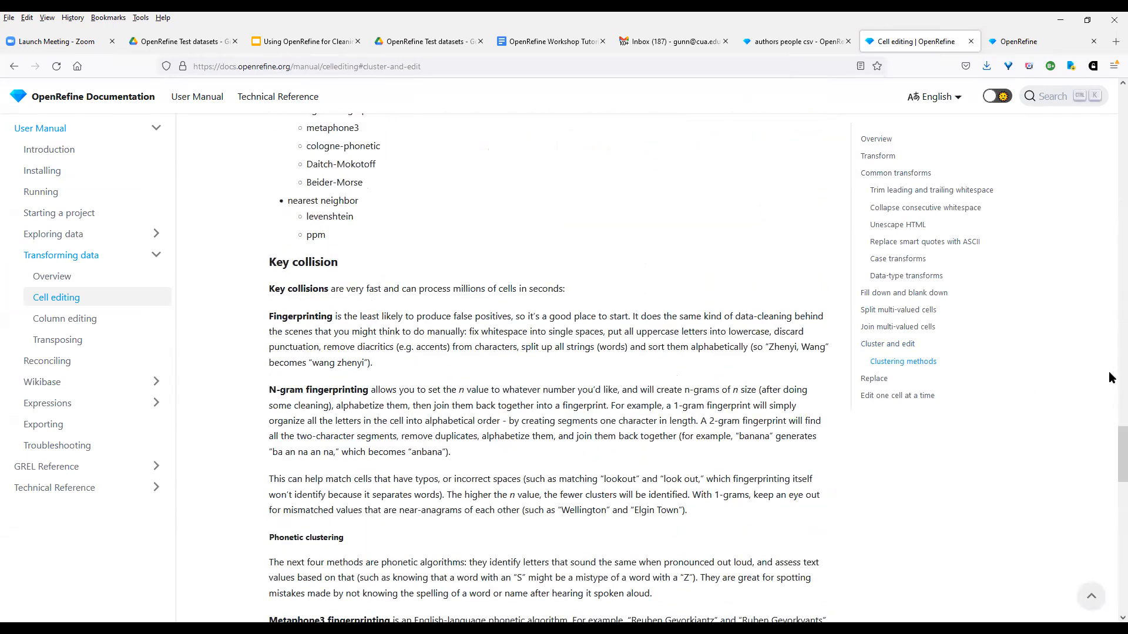
scroll(1112, 458, "down", 2)
scroll(1112, 475, "down", 2)
scroll(1112, 475, "down", 3)
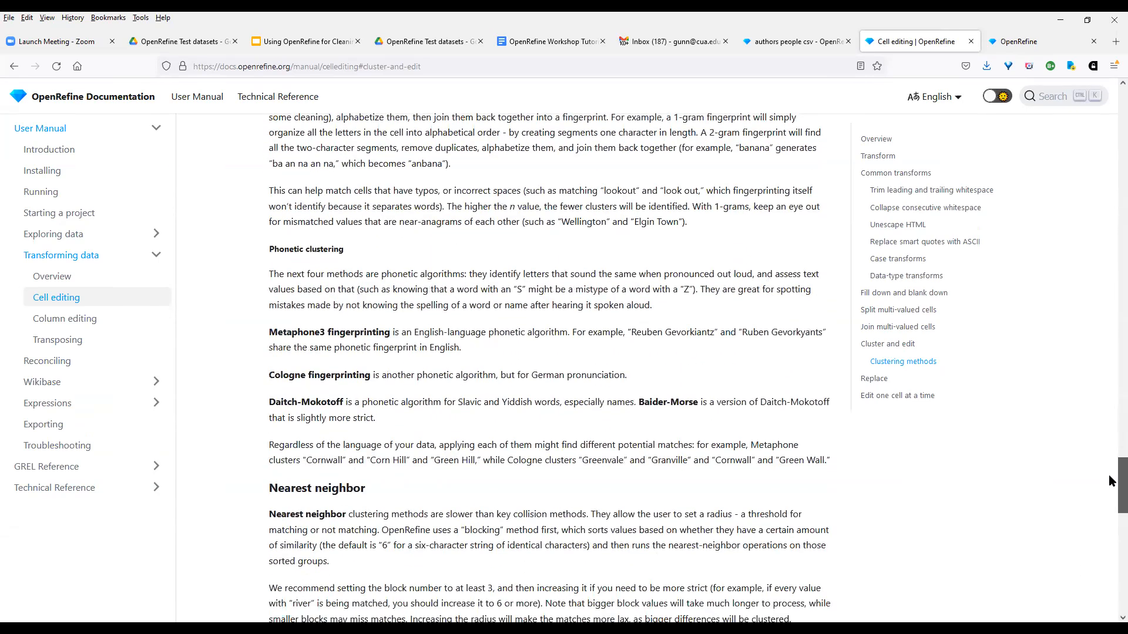
scroll(1109, 498, "down", 2)
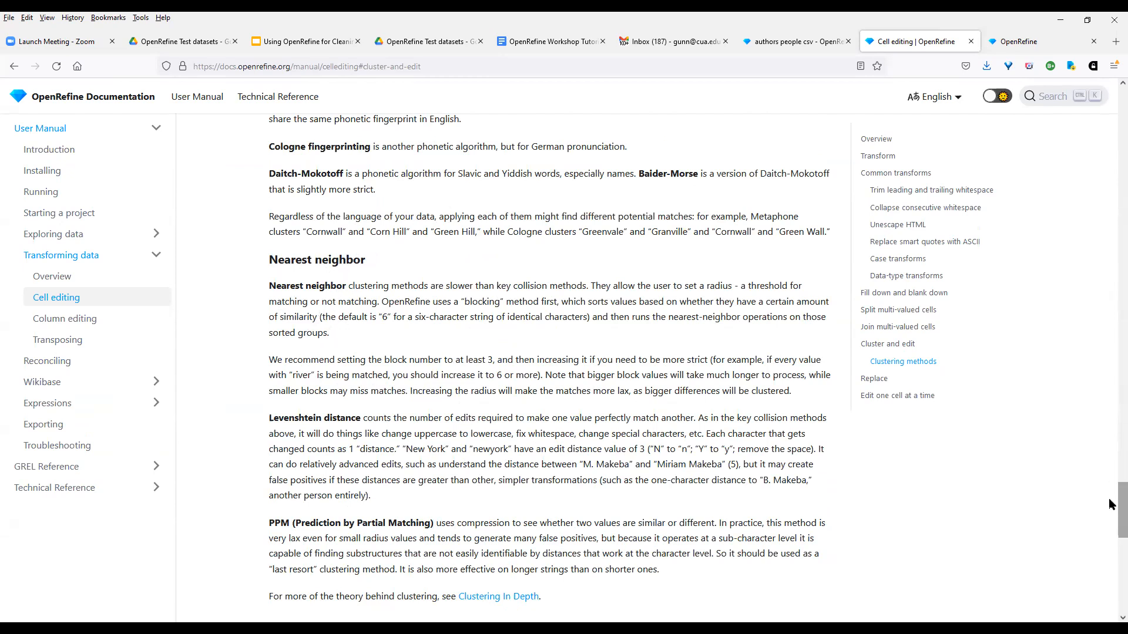
scroll(1112, 504, "down", 4)
left_click_drag(1109, 444, 1108, 64)
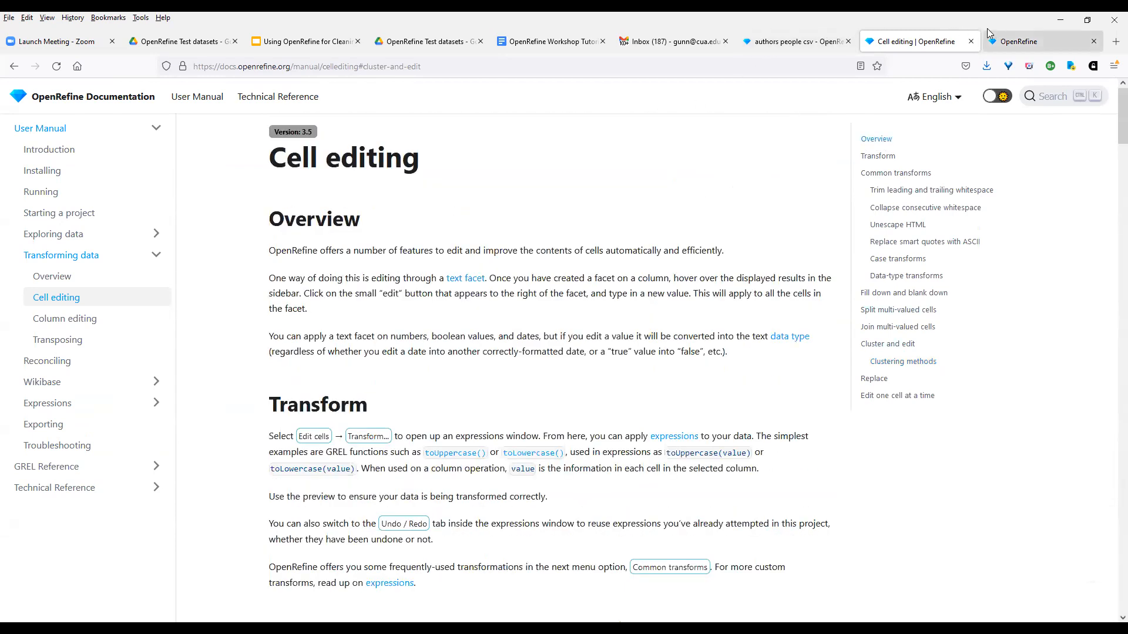
Return to the authors people project and close the Cluster & Edit dialog without merging anything
left_click(785, 47)
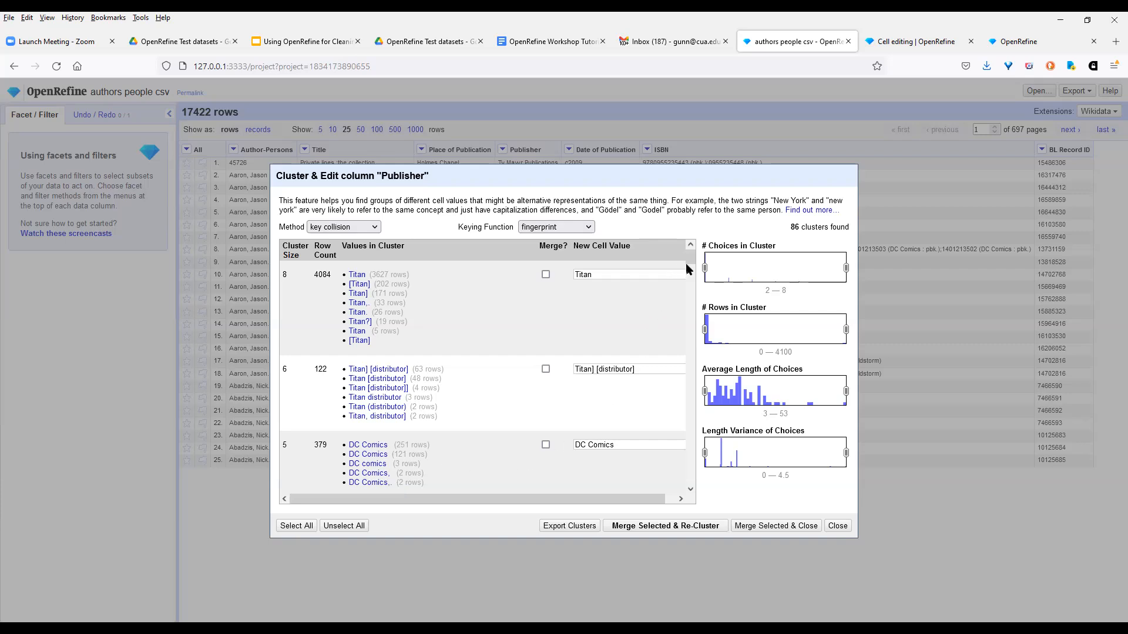
mouse_move(688, 257)
left_mouse_down()
mouse_move(689, 319)
mouse_move(689, 258)
left_mouse_up()
left_click(837, 526)
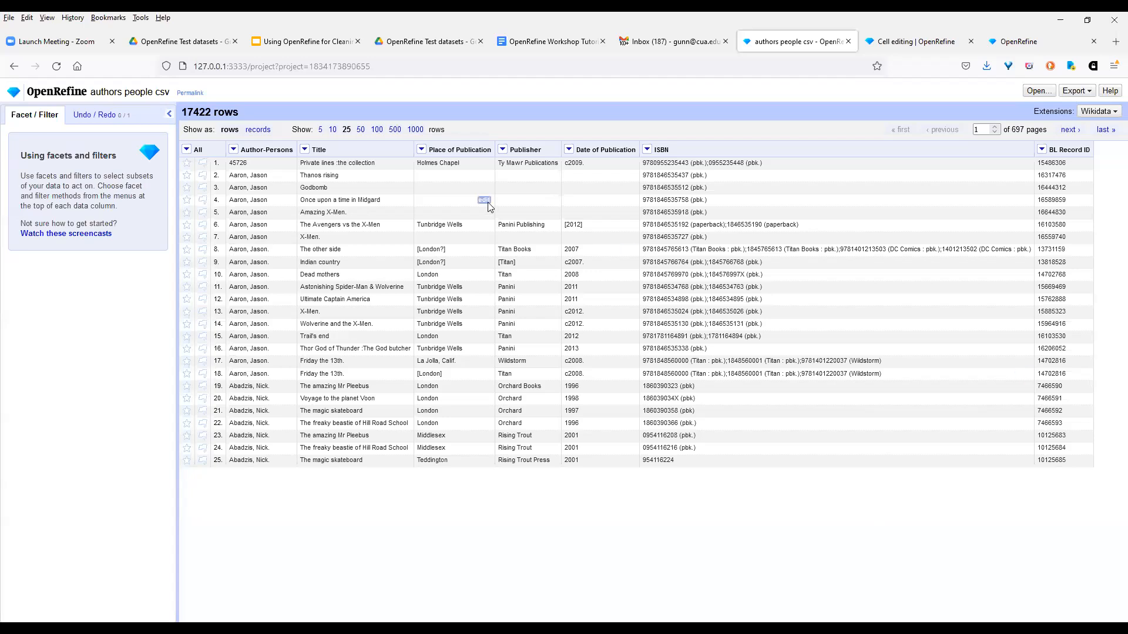
left_click(421, 150)
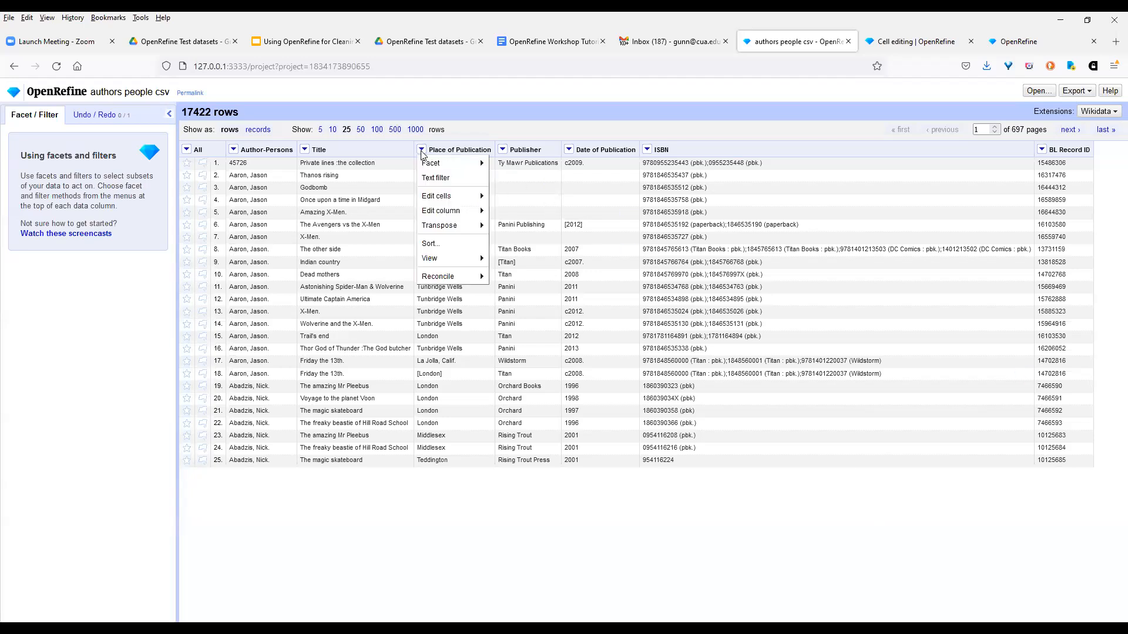
left_click(433, 178)
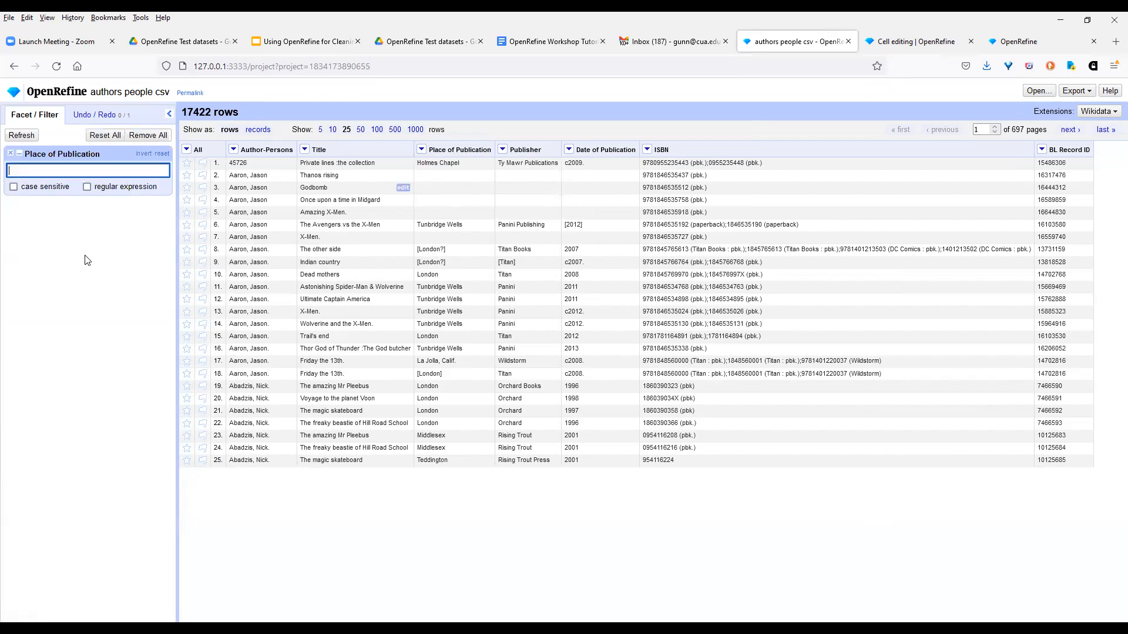
type("titan")
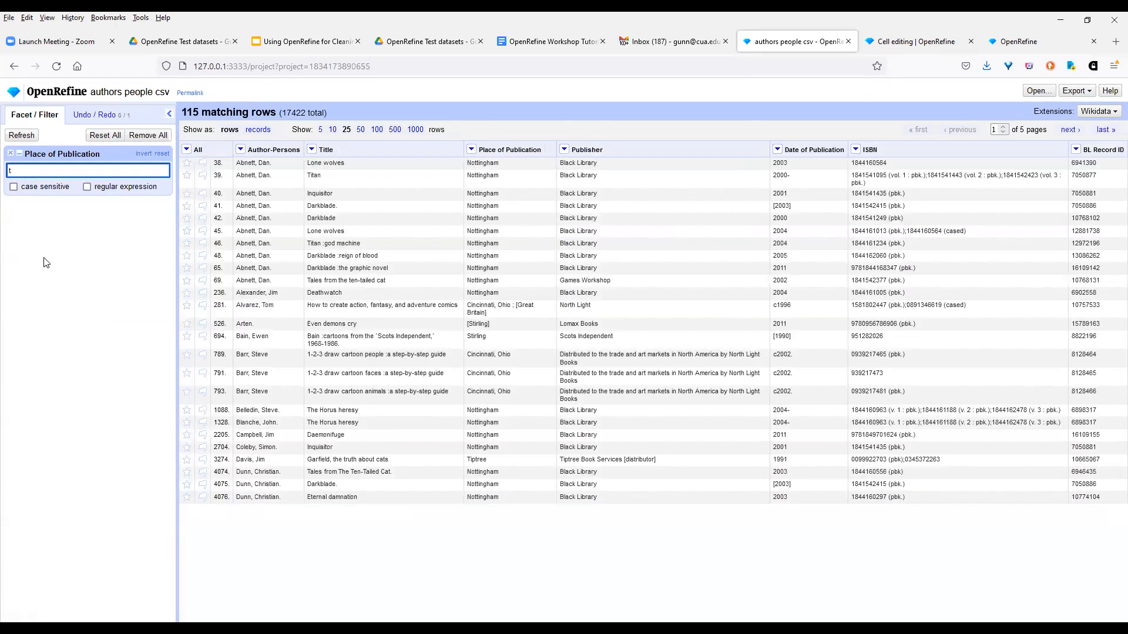
key("BackSpace")
key("BackSpace")
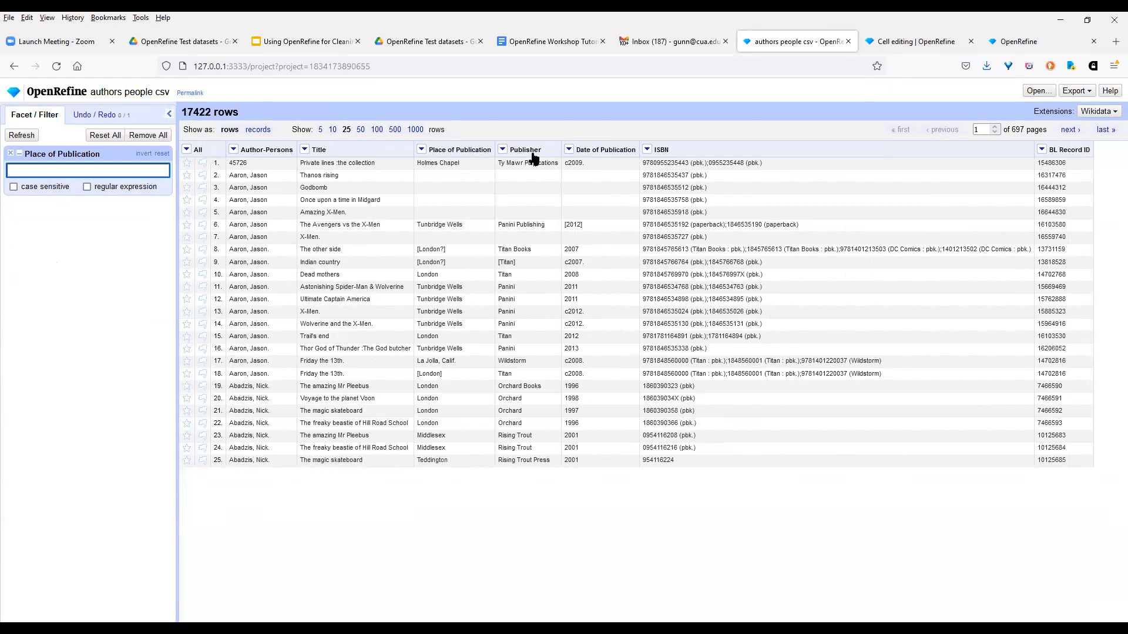
left_click(502, 151)
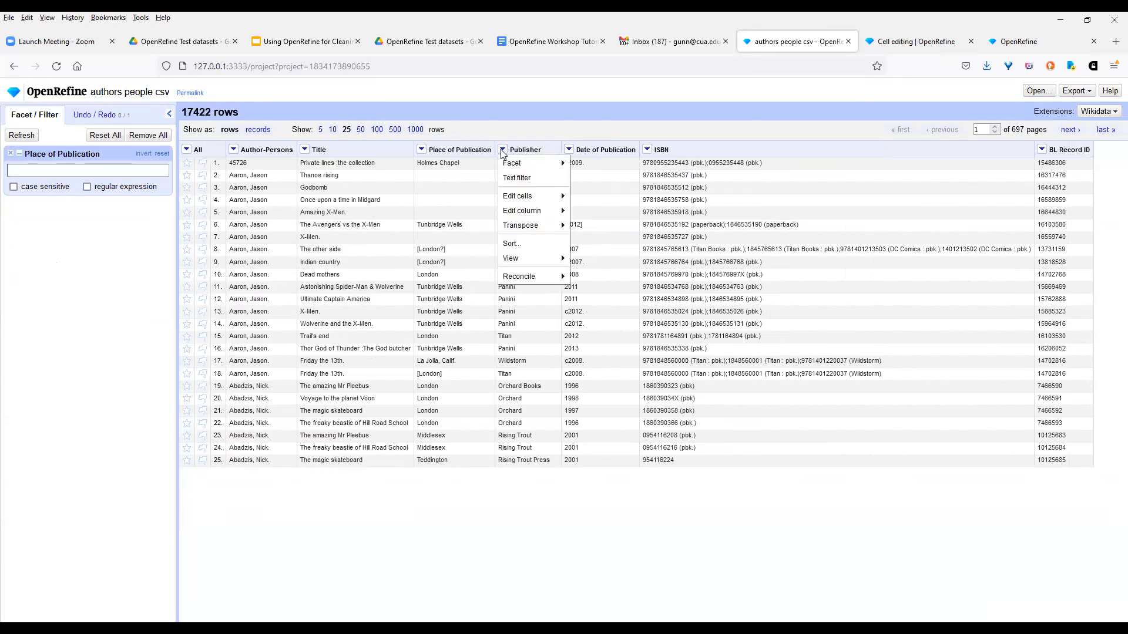
left_click(10, 155)
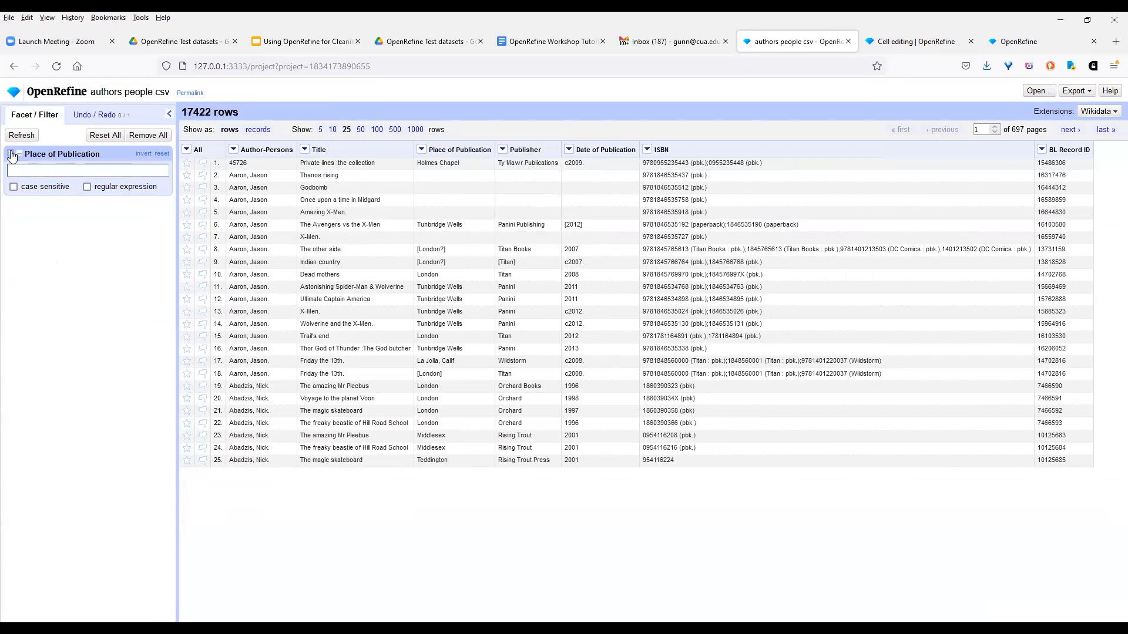
left_click(11, 155)
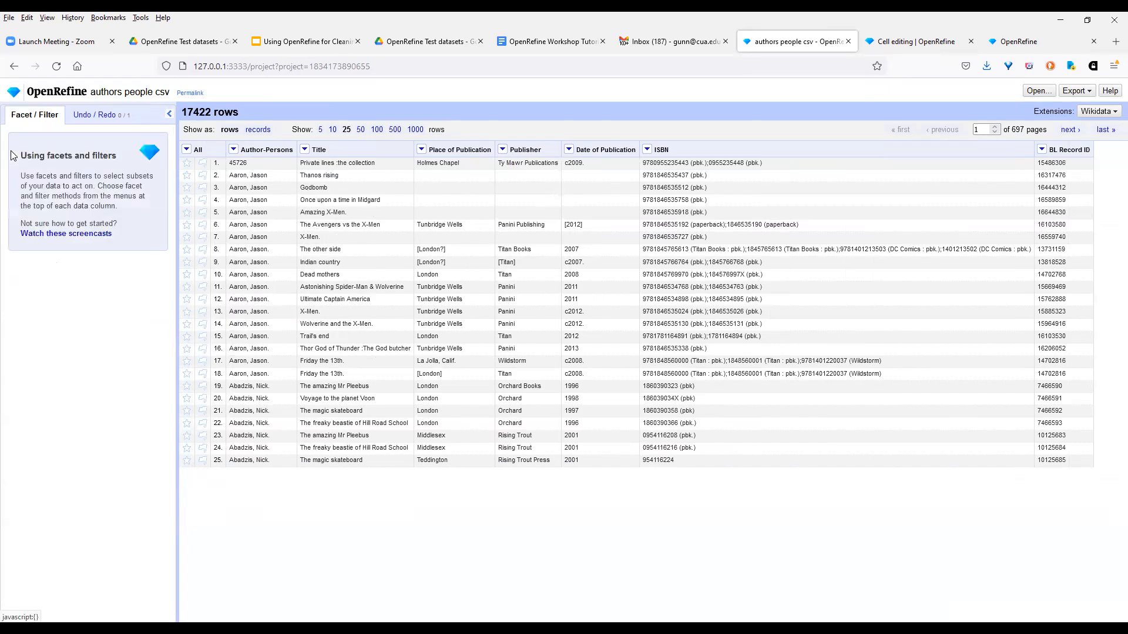
Add a text filter to the Publisher column and filter it by "titan"
left_click(503, 151)
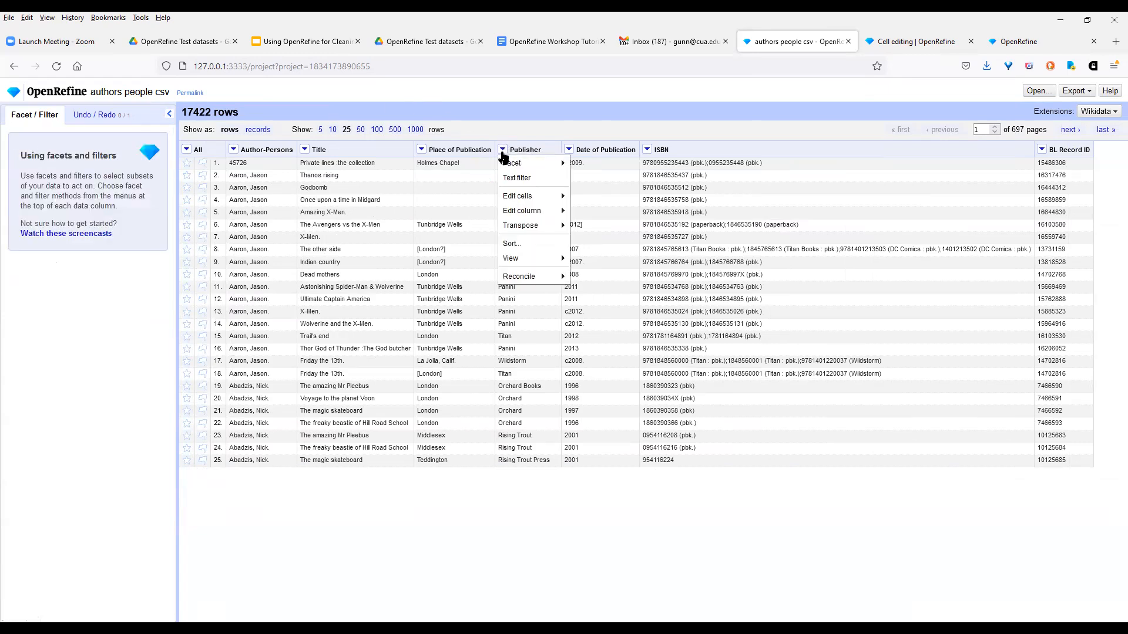
left_click(511, 177)
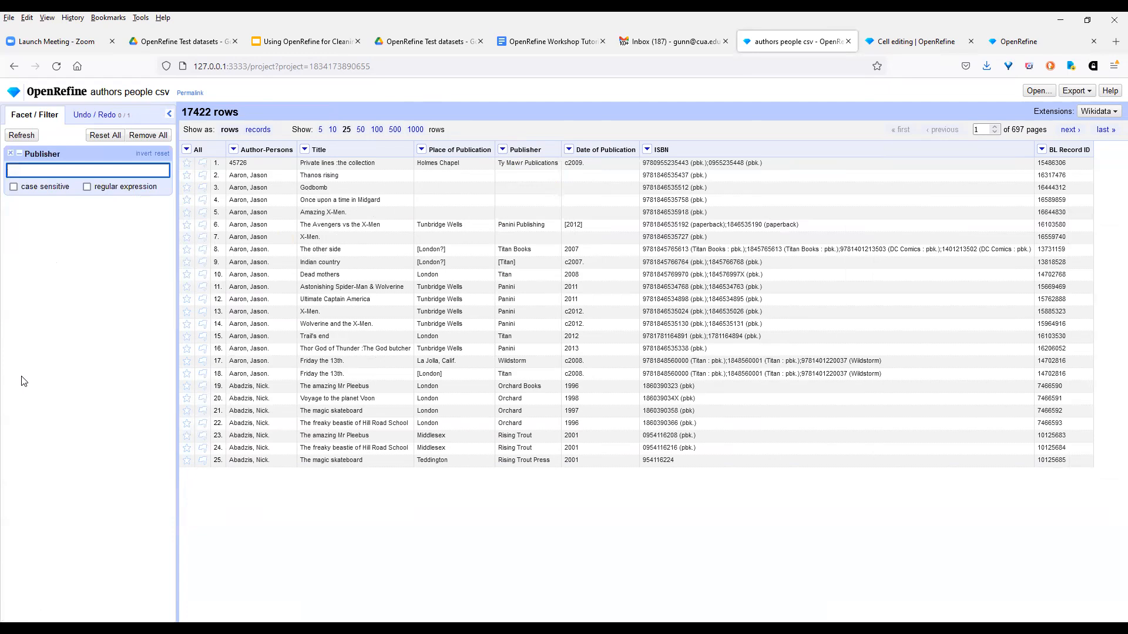
type("titan")
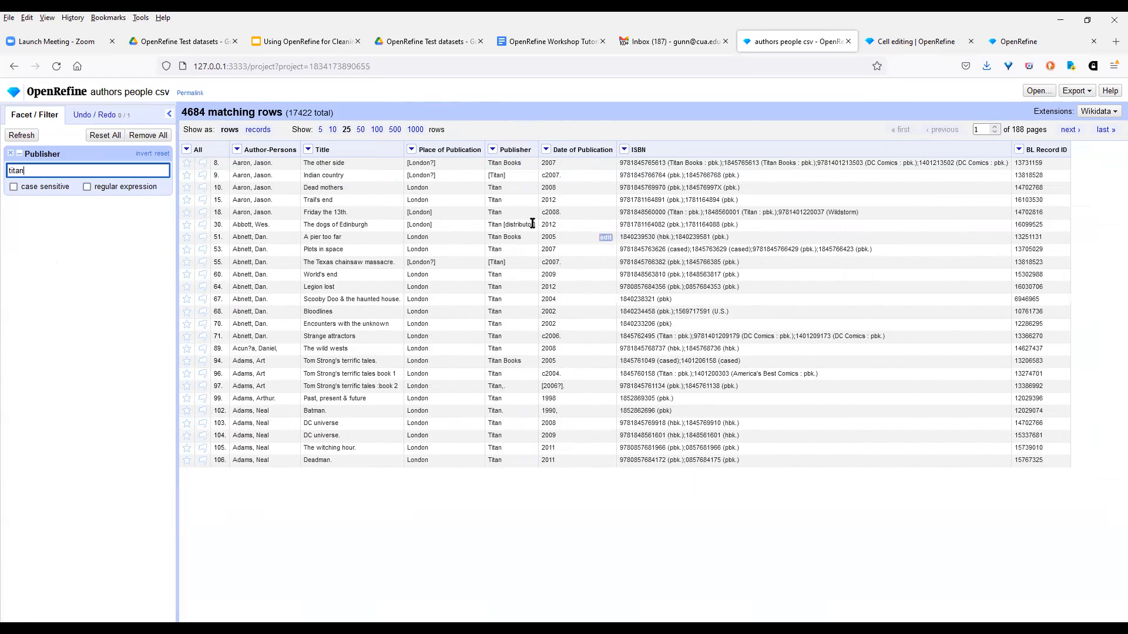
Open Cluster and edit for the filtered Publisher cells and review all proposed Titan clusters
left_click(494, 151)
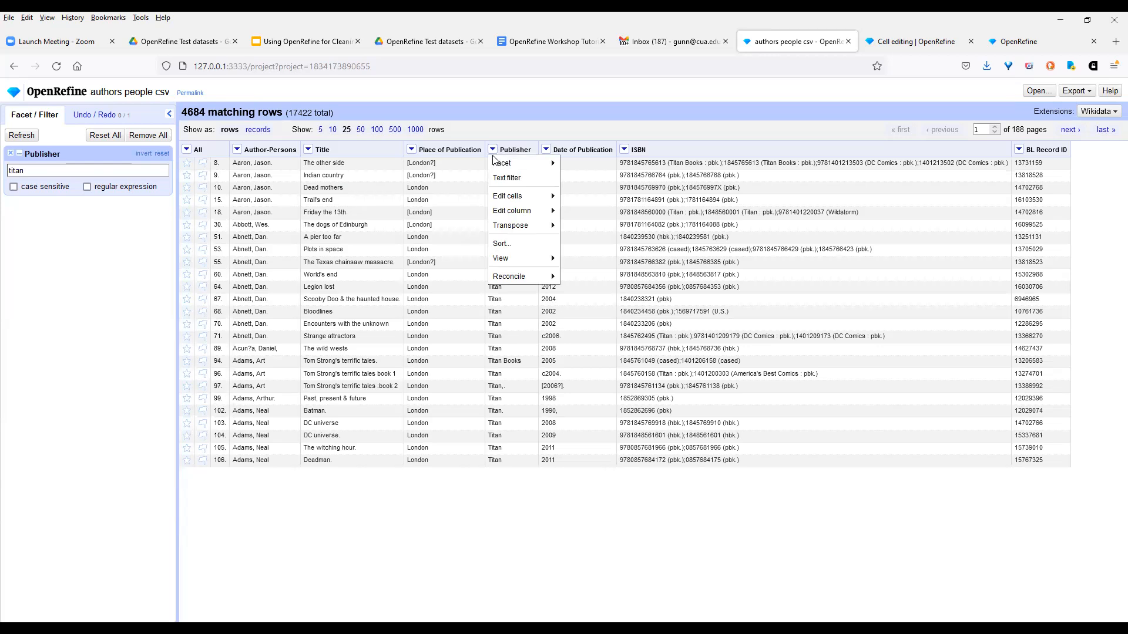
mouse_move(507, 197)
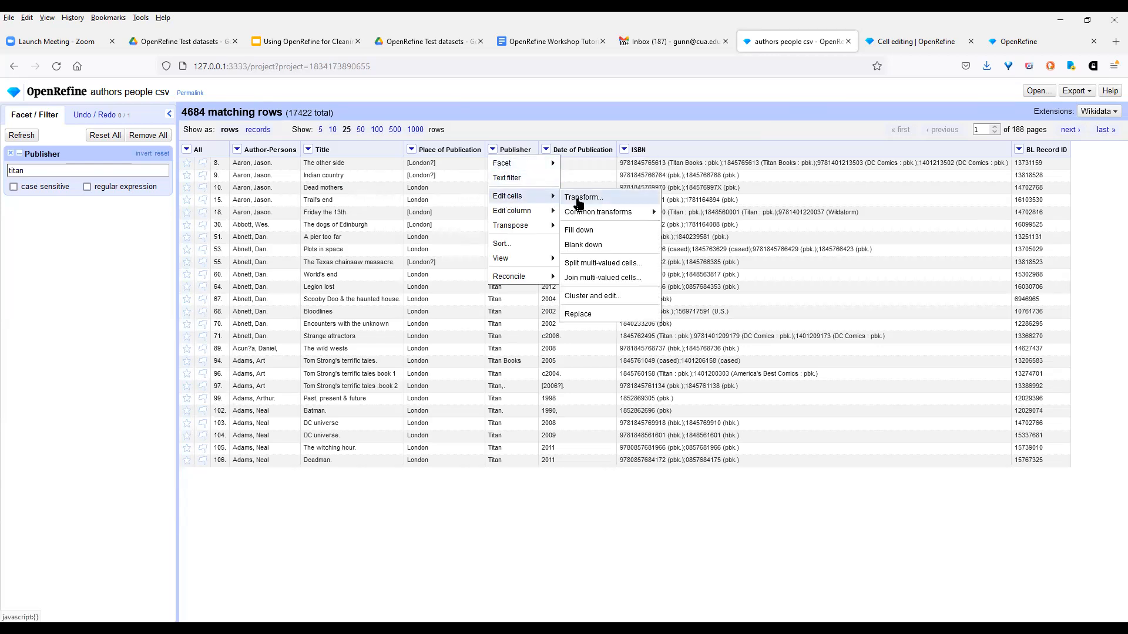
left_click(594, 297)
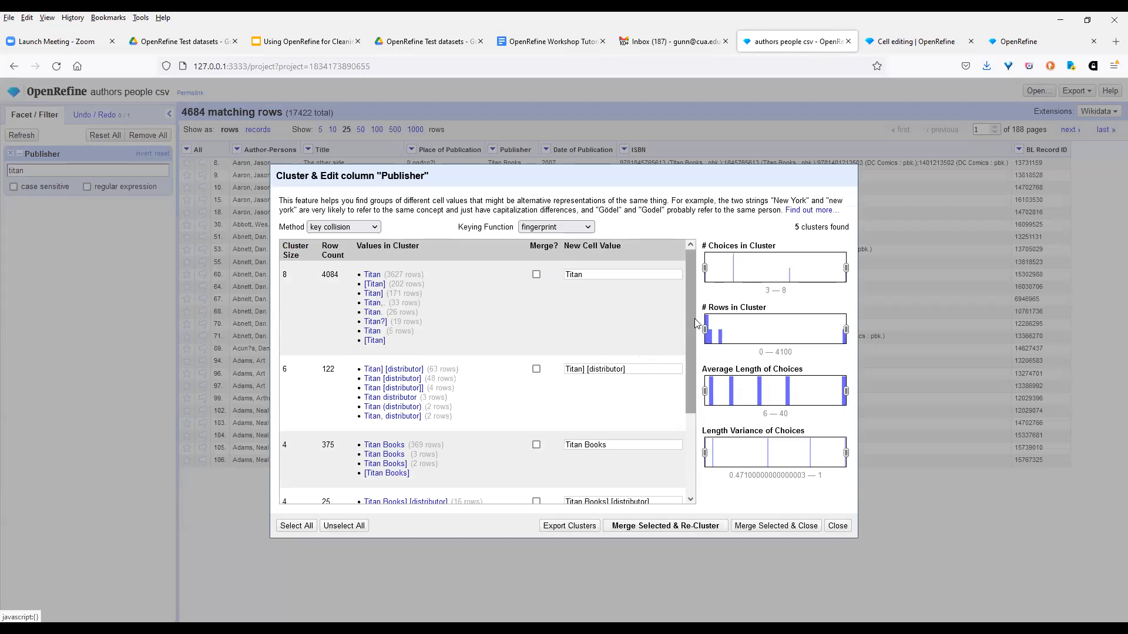
left_click_drag(695, 321, 684, 414)
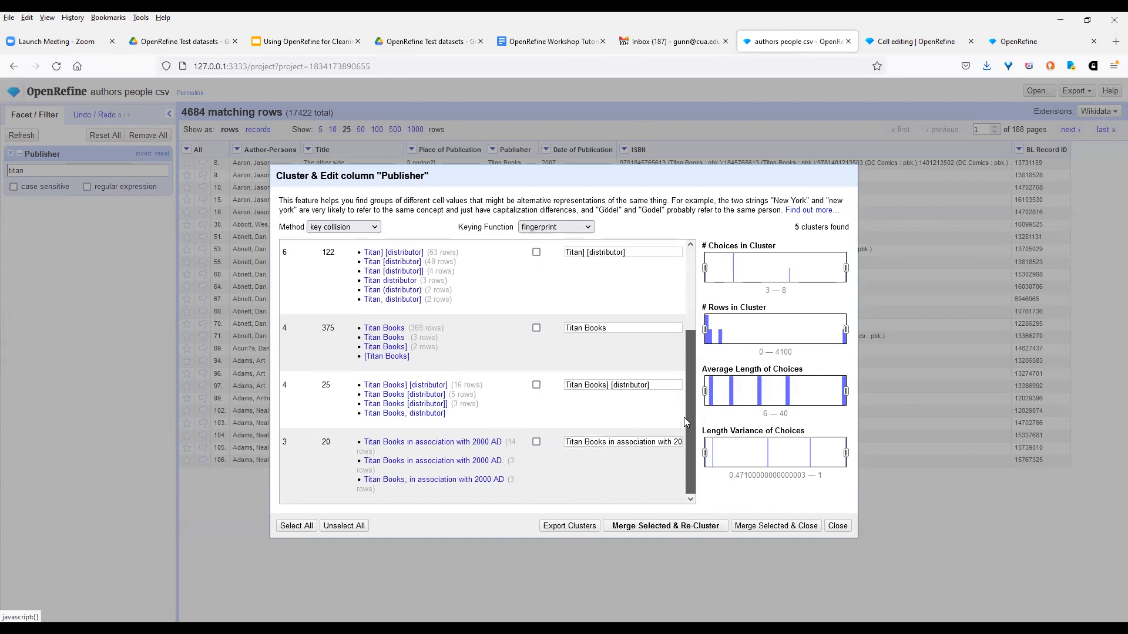
left_click_drag(684, 414, 640, 306)
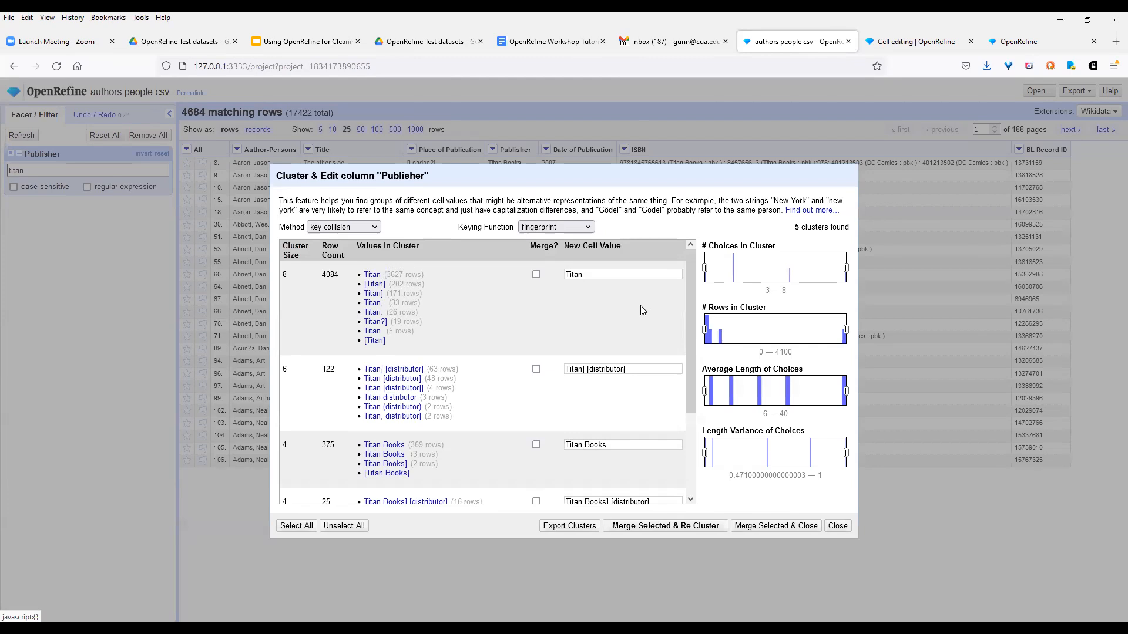
mouse_move(522, 327)
mouse_move(418, 441)
left_click_drag(686, 387, 690, 472)
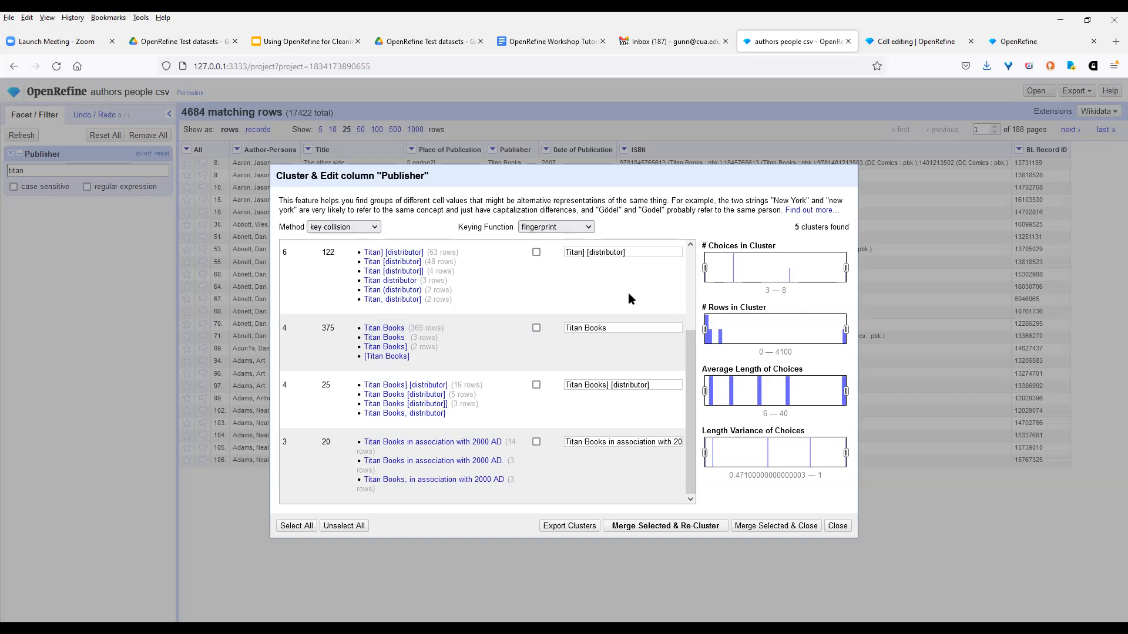
left_click_drag(689, 342, 690, 243)
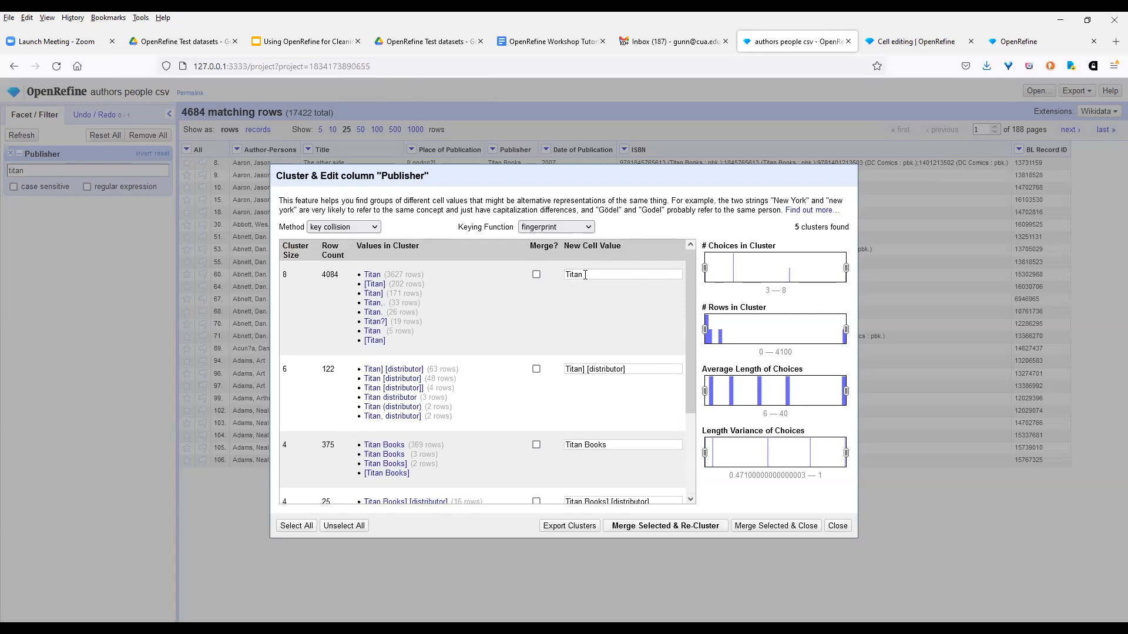
Mark the "Titan" and "Titan] [distributor]" clusters for merging and set the distributor cluster's new cell value to "Titan"
left_click(536, 275)
left_click(536, 370)
left_click_drag(626, 370, 565, 373)
type("Titan")
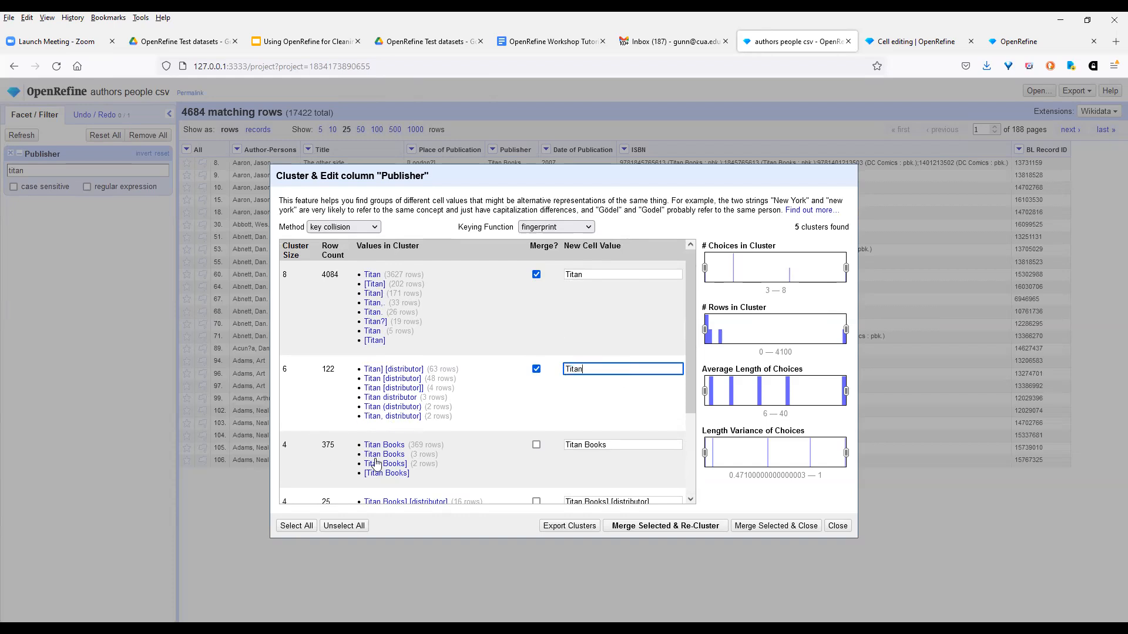
Mark the "Titan Books" and "Titan Books] [distributor]" clusters for merging and set both new cell values to "Titan"
left_click(536, 445)
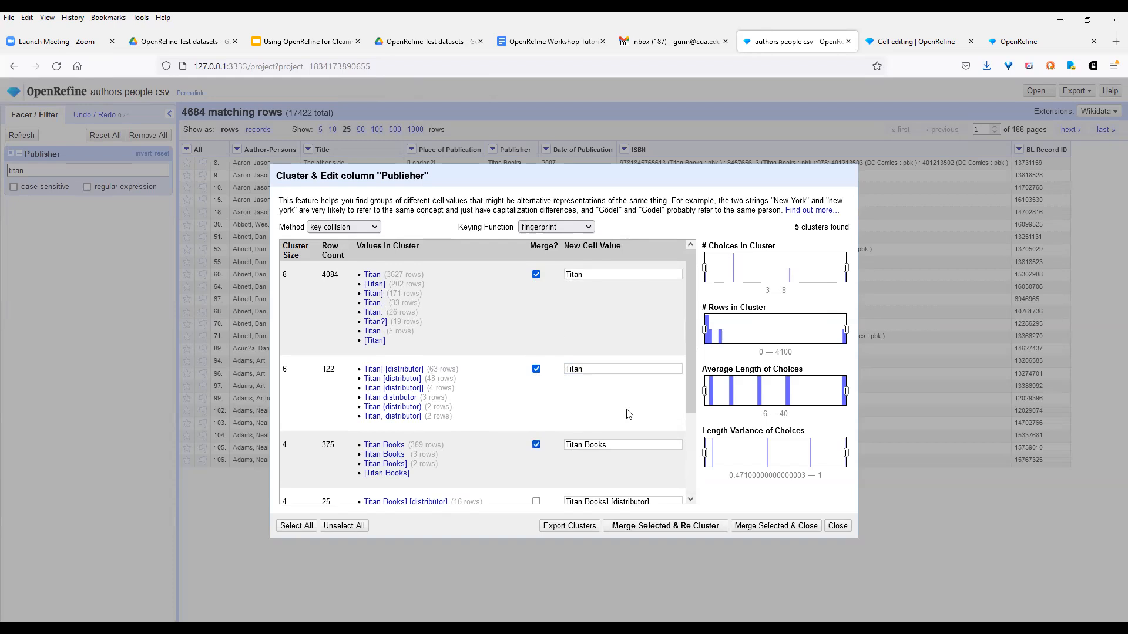
scroll(690, 449, "down", 1)
scroll(690, 450, "down", 3)
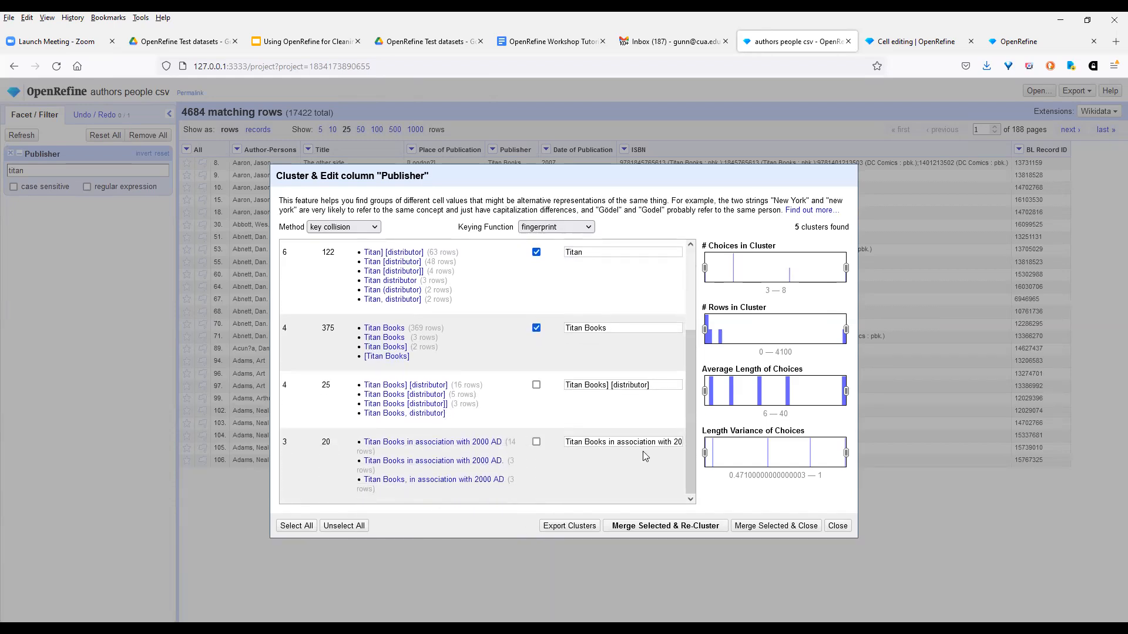
left_click(537, 386)
left_click(598, 385)
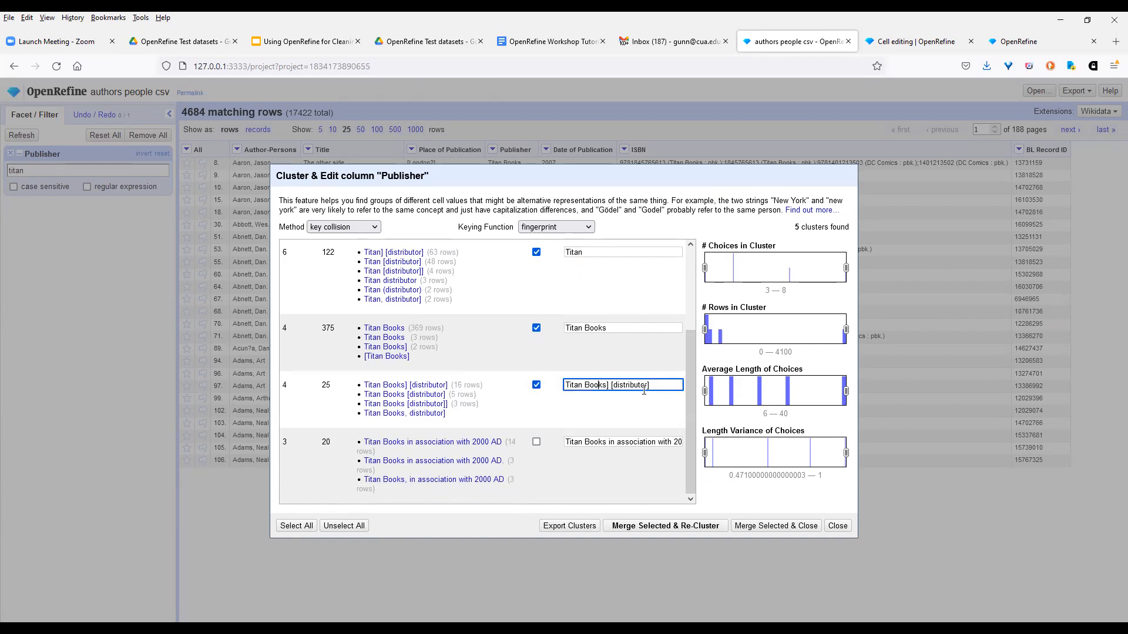
left_click_drag(583, 328, 612, 327)
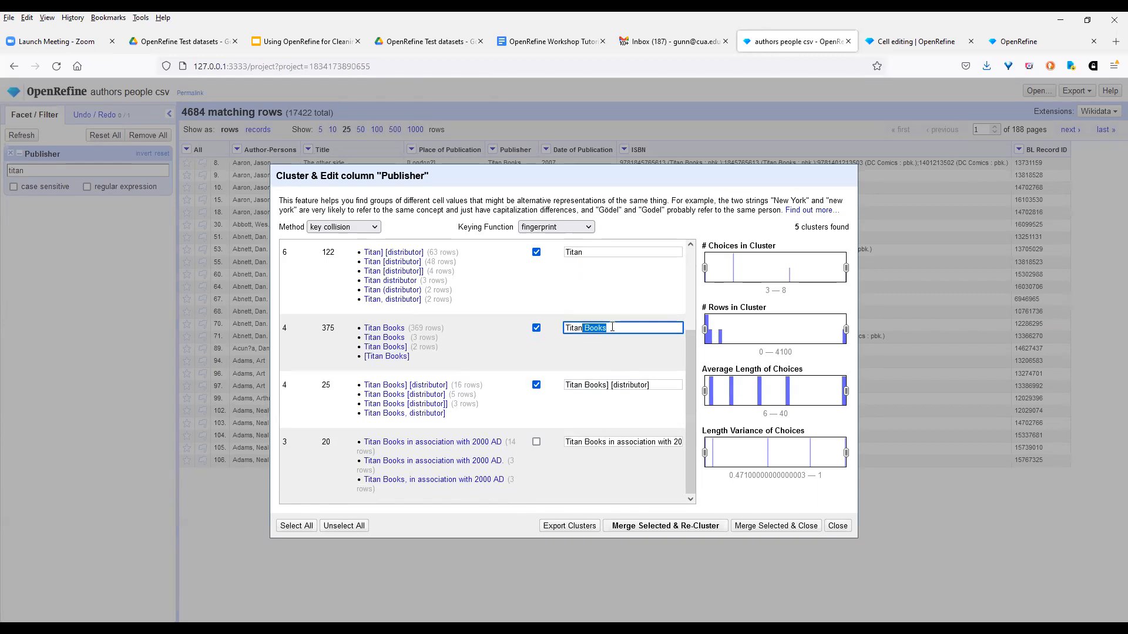
key("BackSpace")
left_click_drag(584, 385, 641, 395)
key("BackSpace")
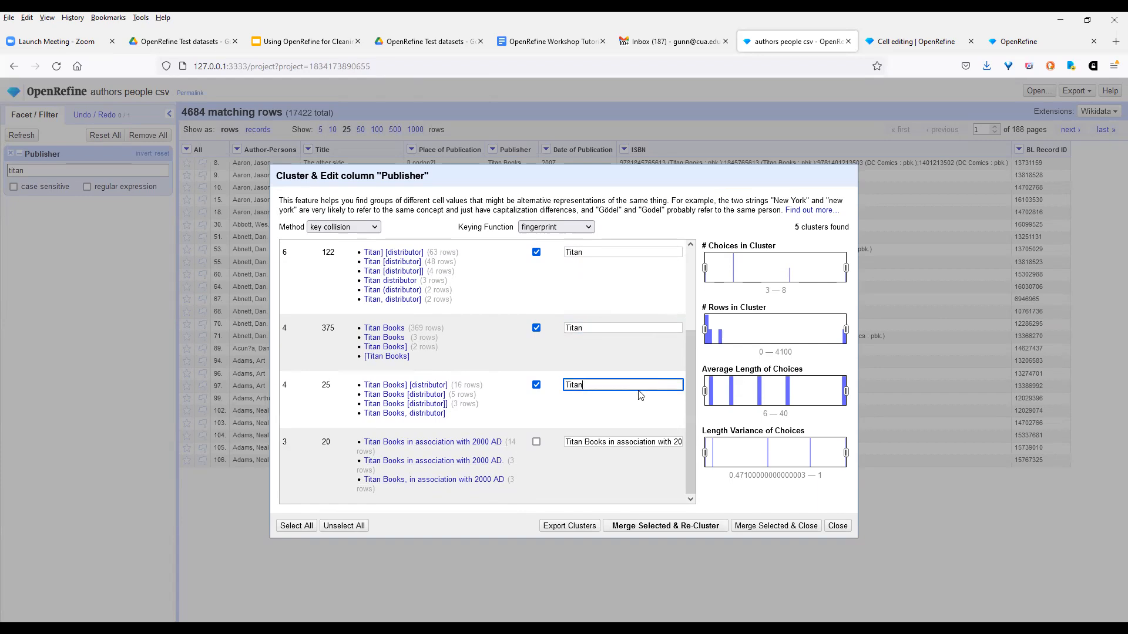
Set the "Titan Books in association with 2000 AD" cluster's new value to "Titan", mark it for merging, and merge all selected clusters with re-clustering
left_click_drag(580, 444, 615, 442)
left_click_drag(690, 442, 691, 442)
type("n")
left_click(536, 442)
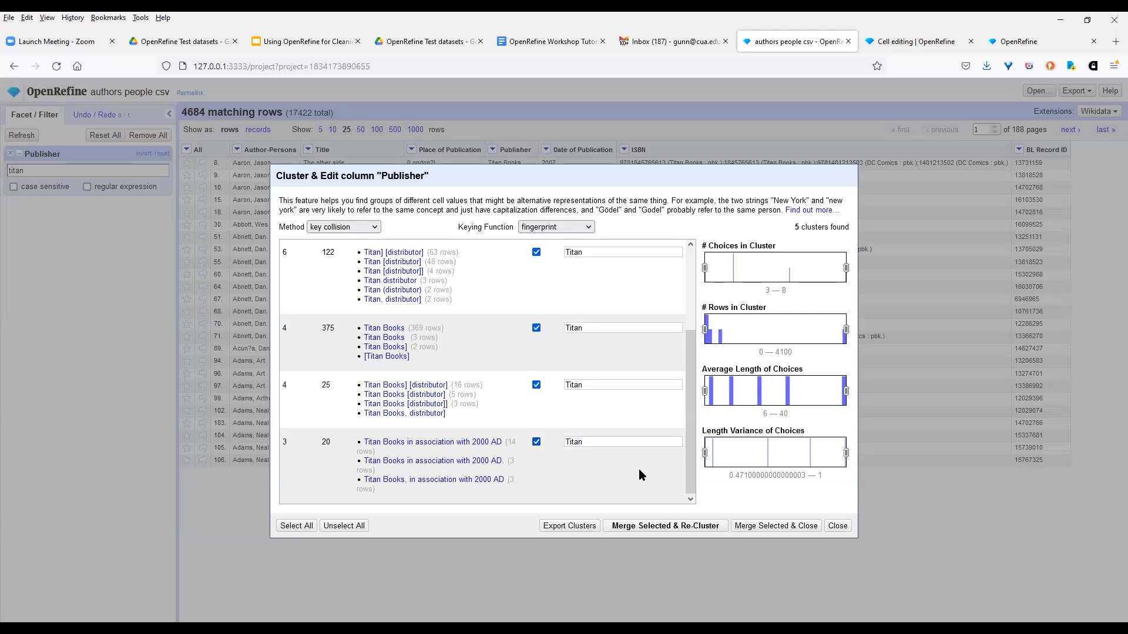
left_click(679, 527)
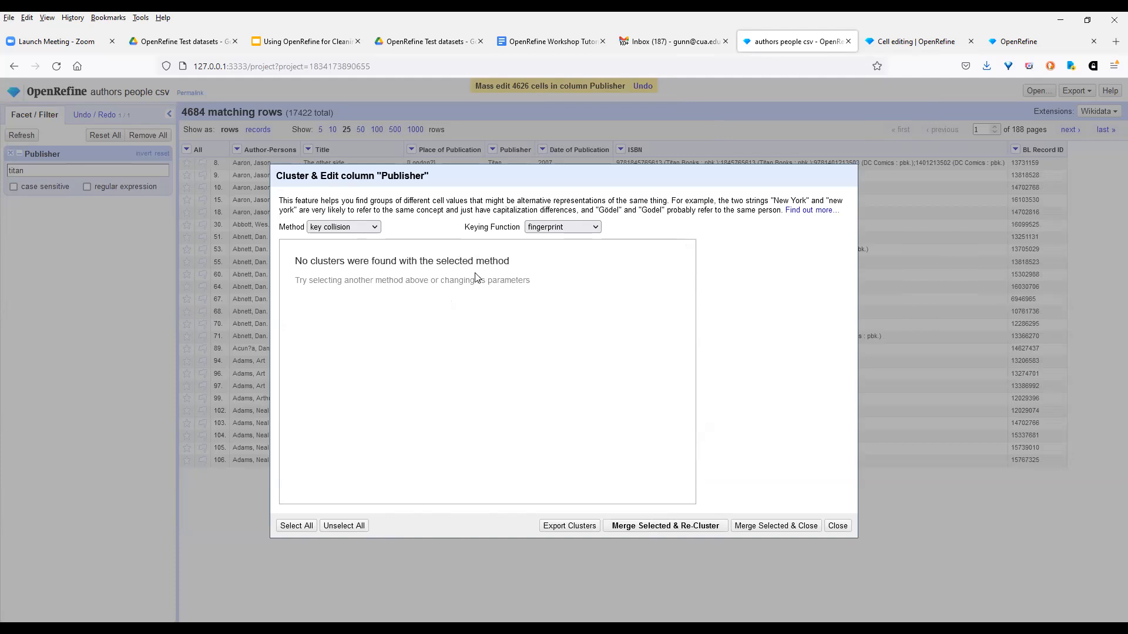
Close the clustering dialog and revert the project to its original "Create project" state in the history
left_click(843, 528)
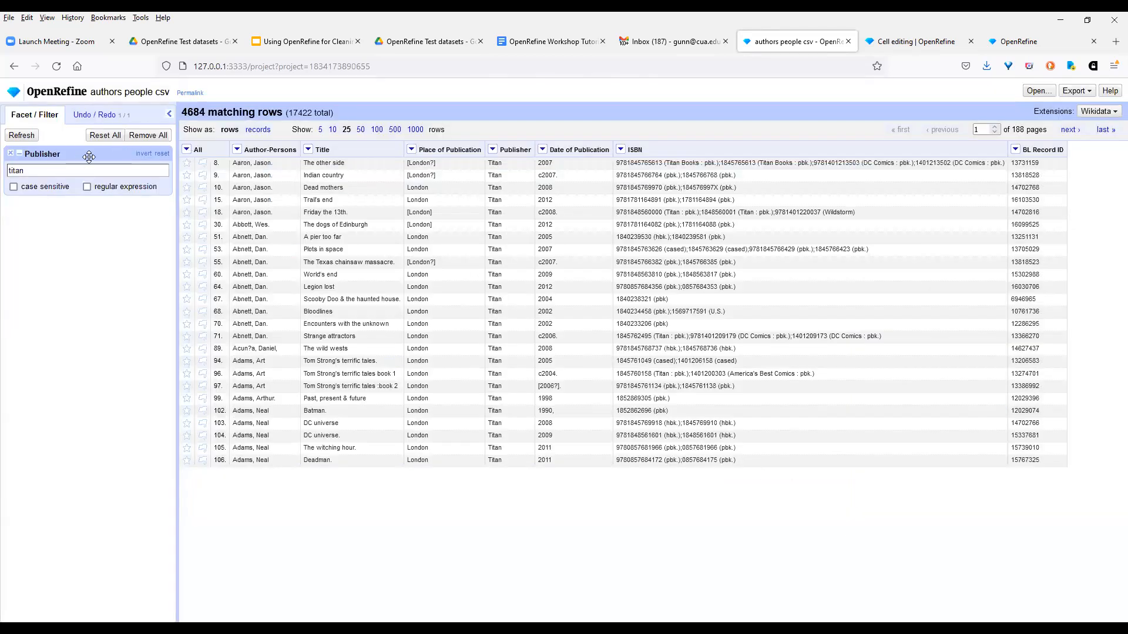
left_click(96, 115)
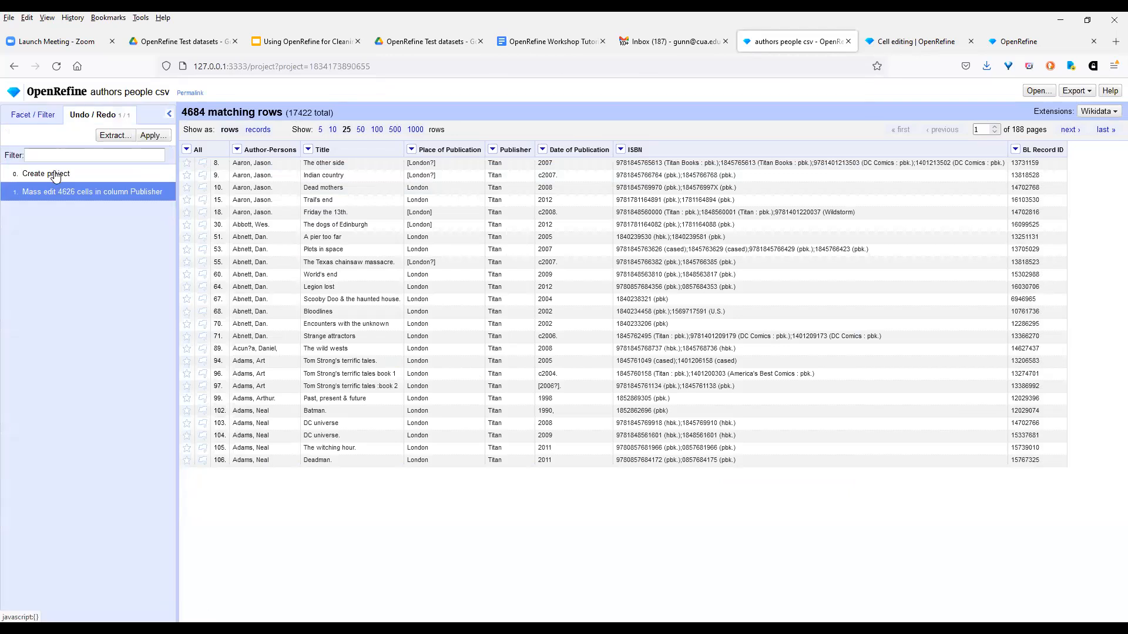
left_click(45, 174)
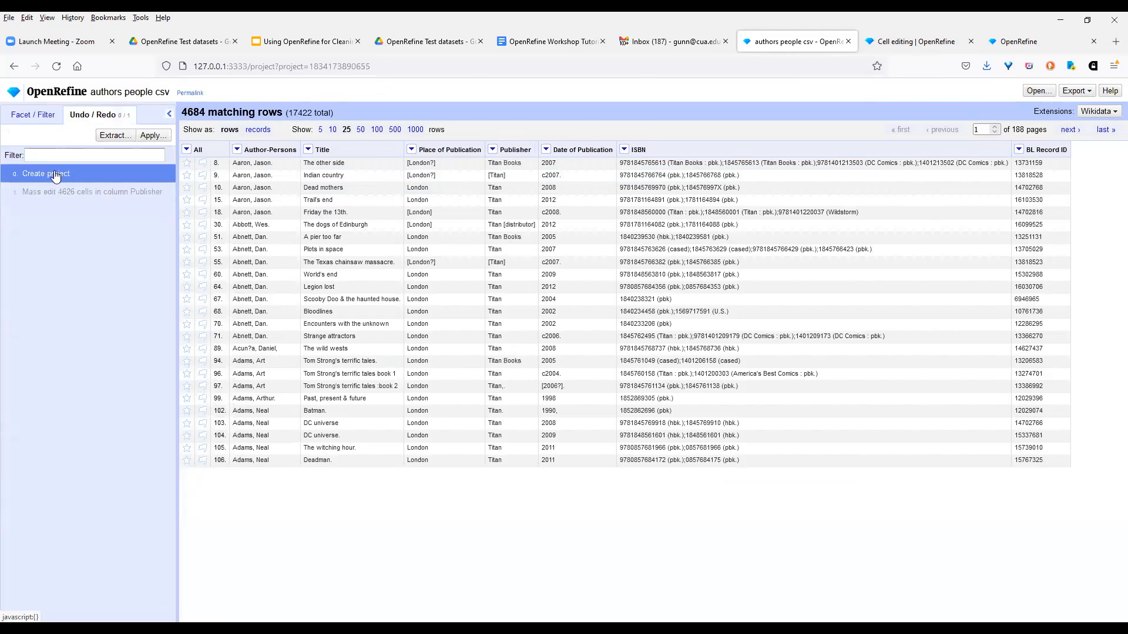
Run Cluster and edit on the Publisher cells and merge only the "Titan" cluster into "Titan", with re-clustering
left_click(492, 149)
mouse_move(501, 170)
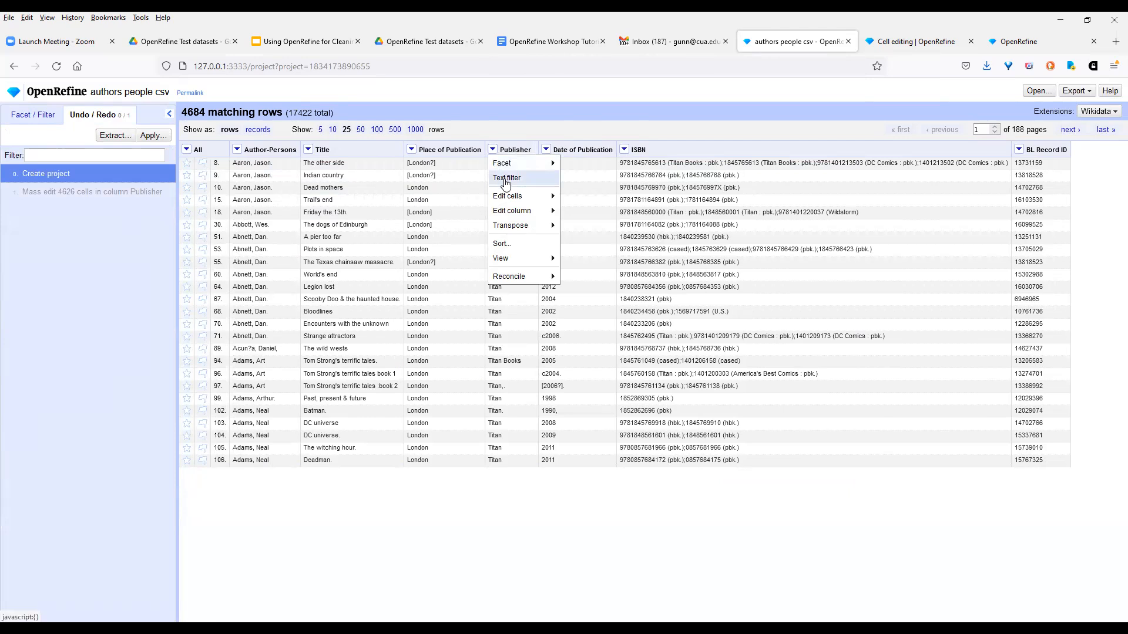
mouse_move(508, 196)
mouse_move(590, 217)
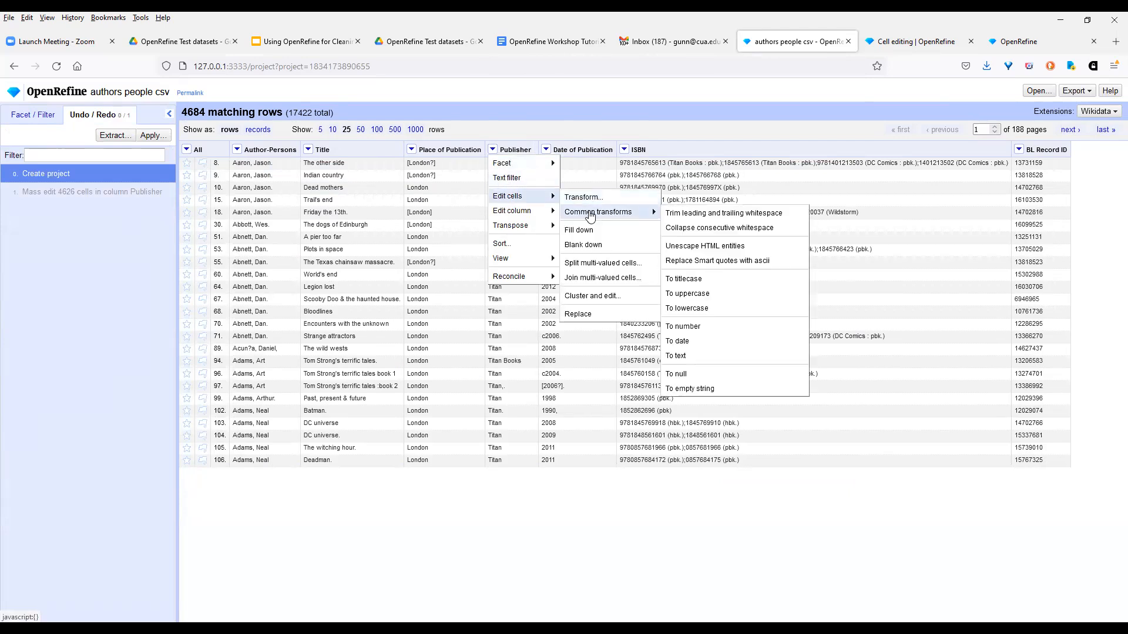
left_click(594, 296)
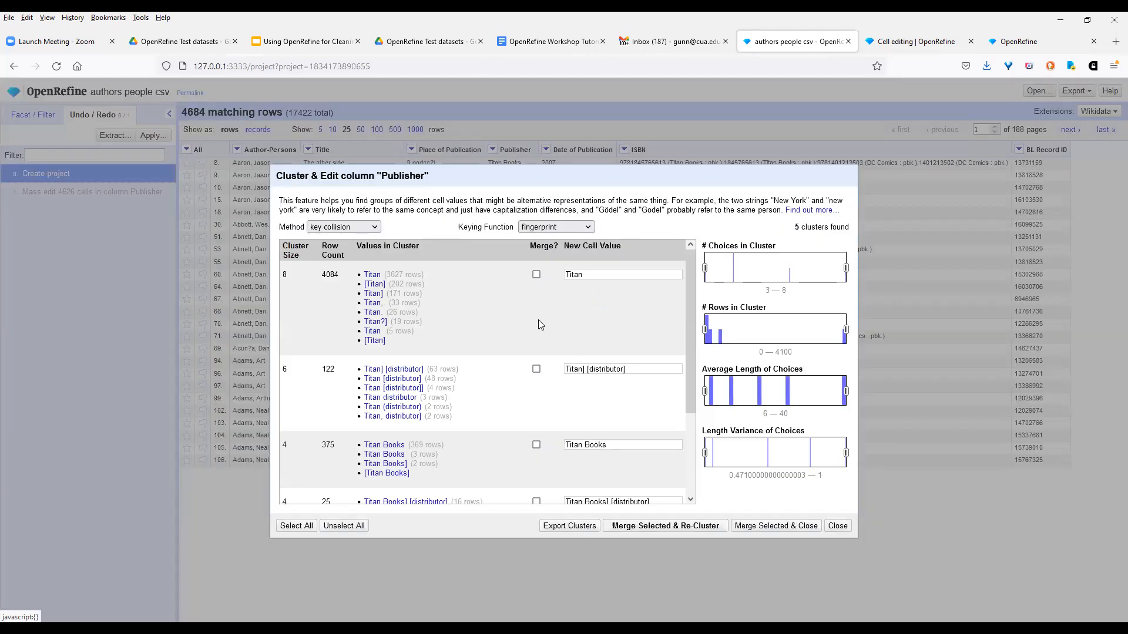
left_click(536, 274)
left_click(537, 369)
left_click(536, 274)
left_click(537, 369)
left_click(668, 526)
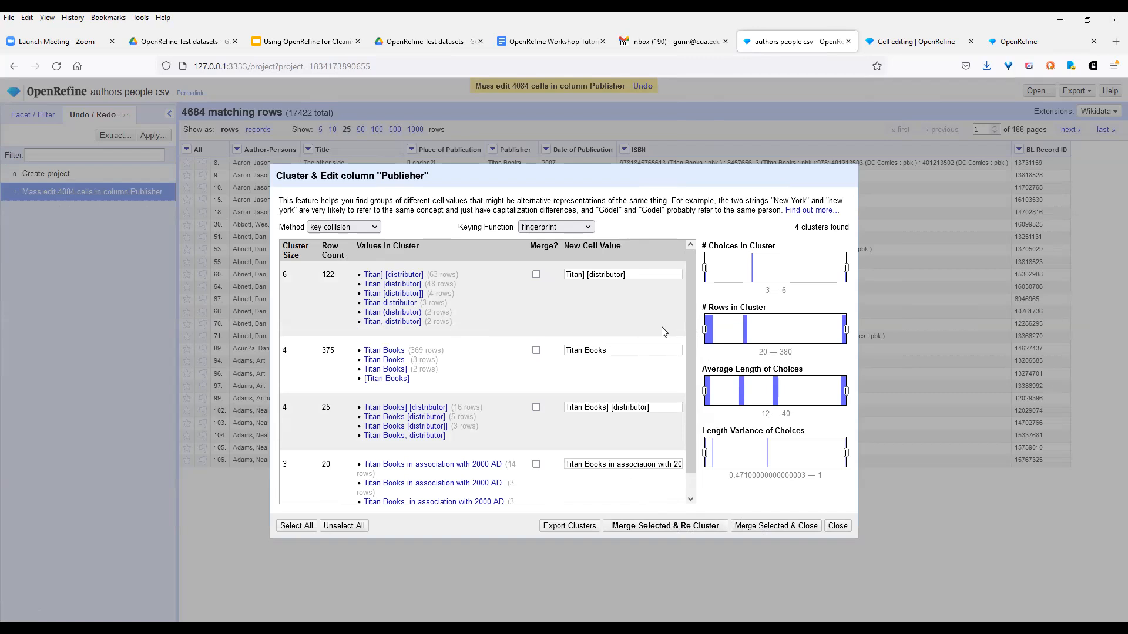
Set the "Titan] [distributor]" cluster's new cell value to "Titan", mark it for merging, and merge it with re-clustering
left_click_drag(583, 275, 637, 274)
key("BackSpace")
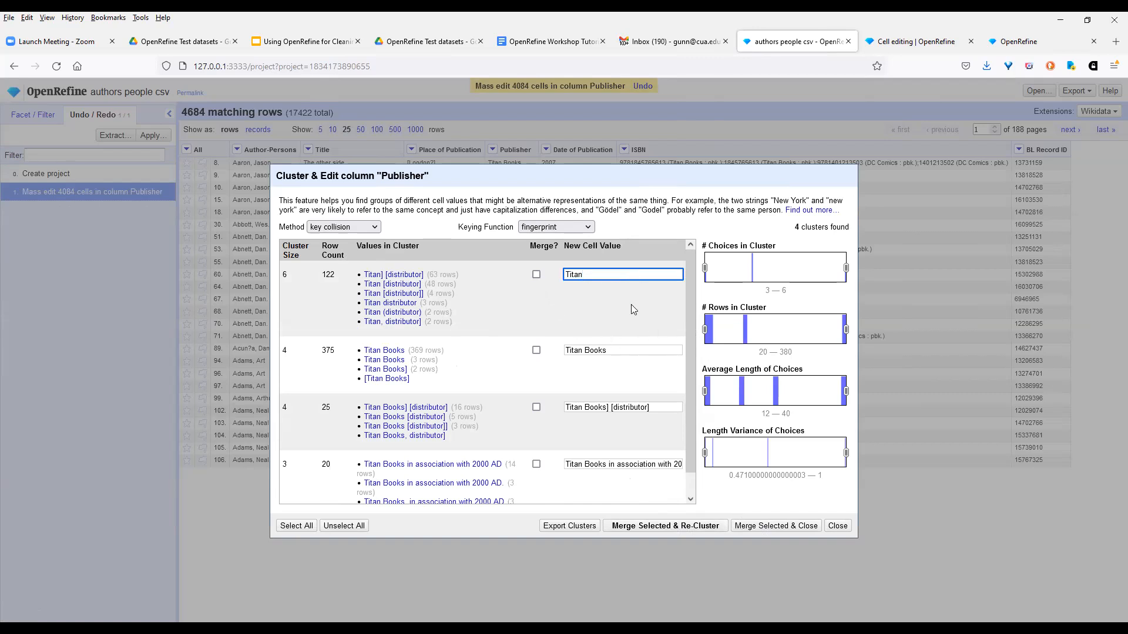
left_click(536, 276)
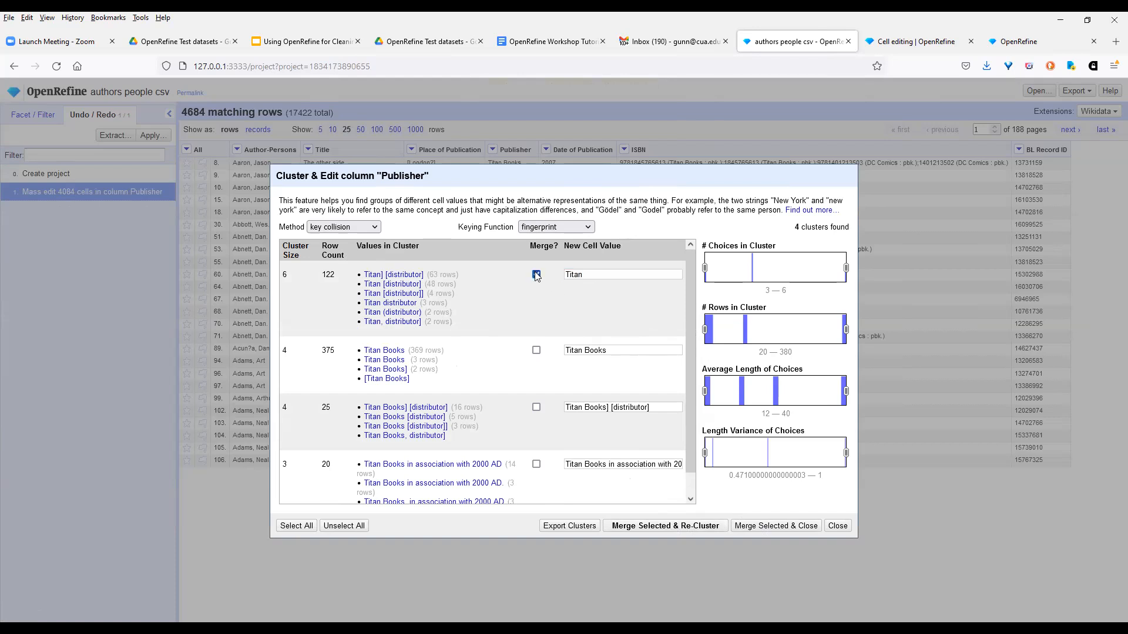
left_click(661, 525)
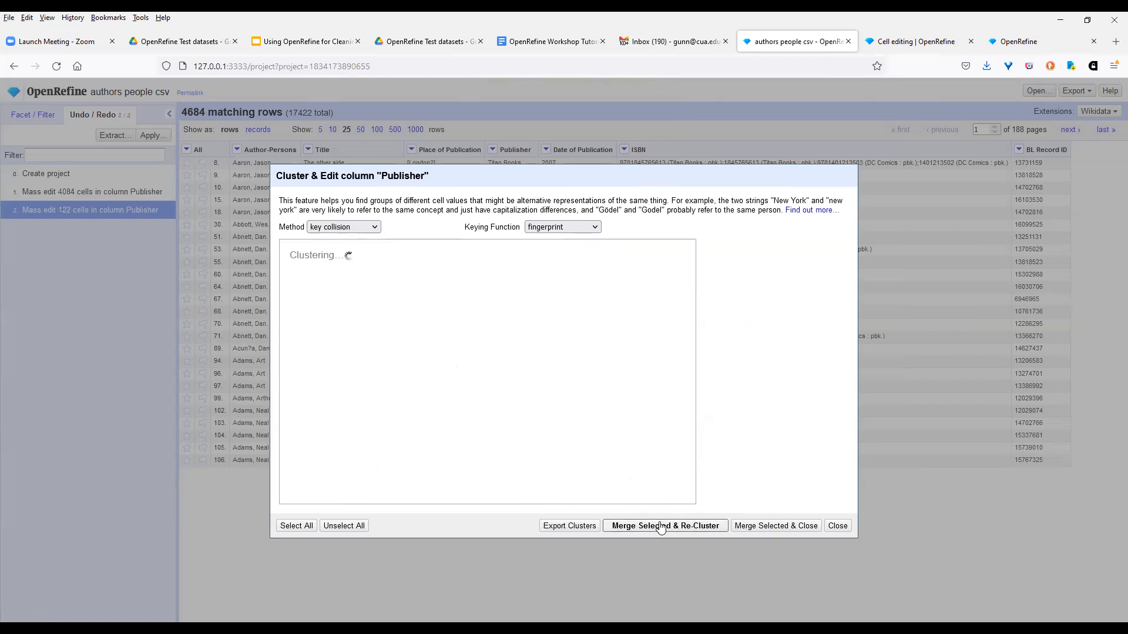
Mark the "Titan Books" cluster for merging, set its new cell value to "Titan", and merge it with re-clustering
left_click(547, 275)
left_click_drag(593, 274, 626, 274)
key("BackSpace")
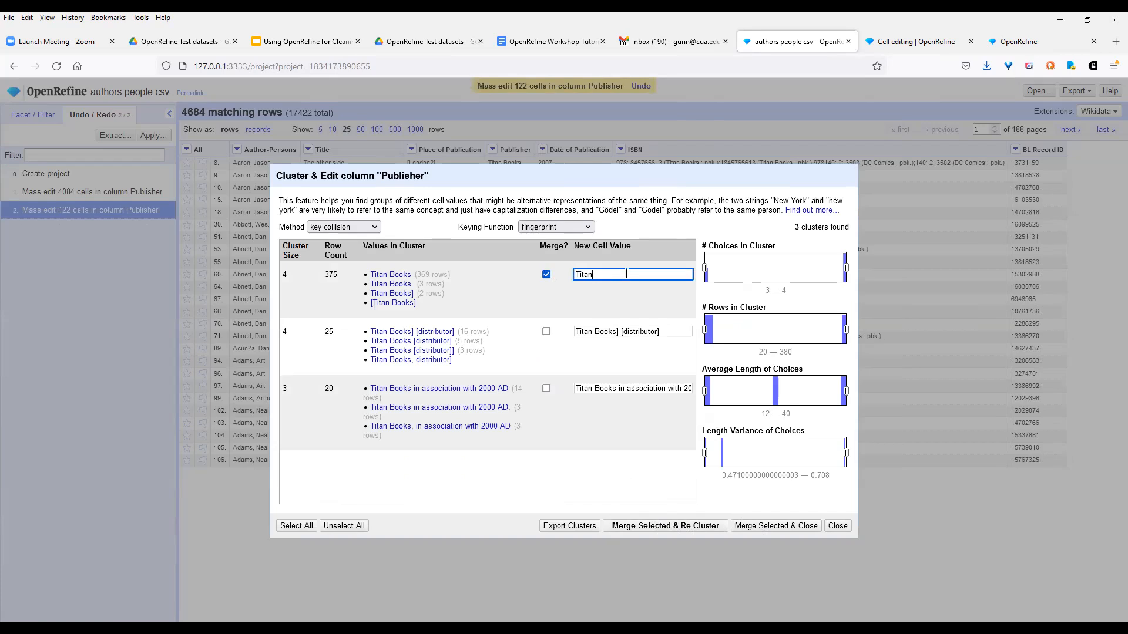
left_click(640, 528)
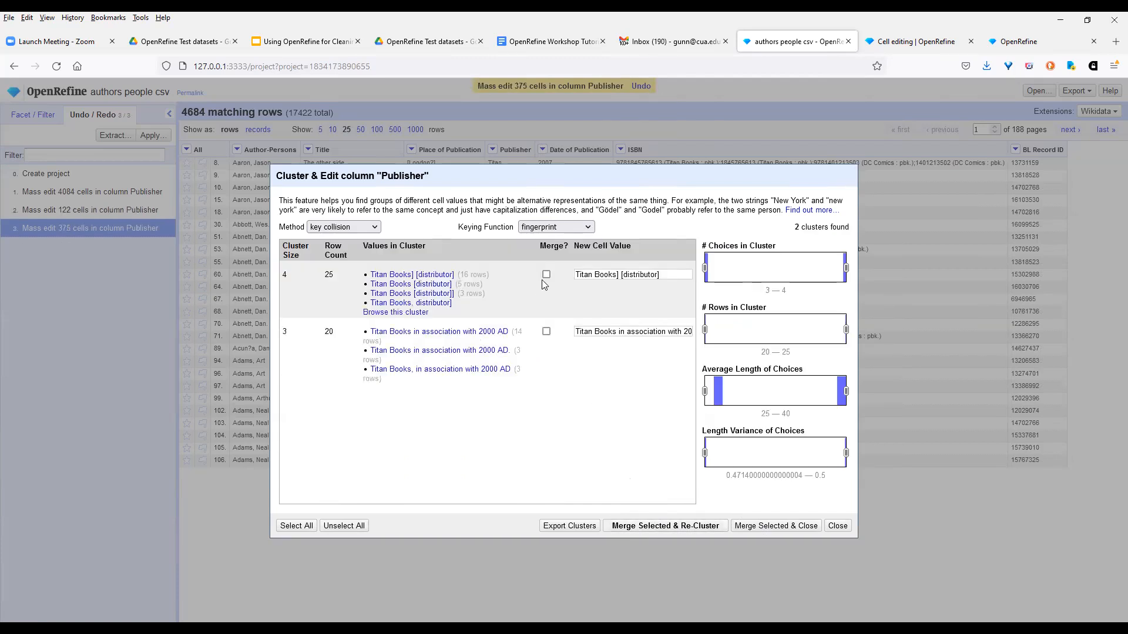
Mark the "Titan Books] [distributor]" cluster for merging with the new cell value "Titan", and merge it with re-clustering
left_click(547, 275)
left_click_drag(590, 277, 663, 275)
type("n")
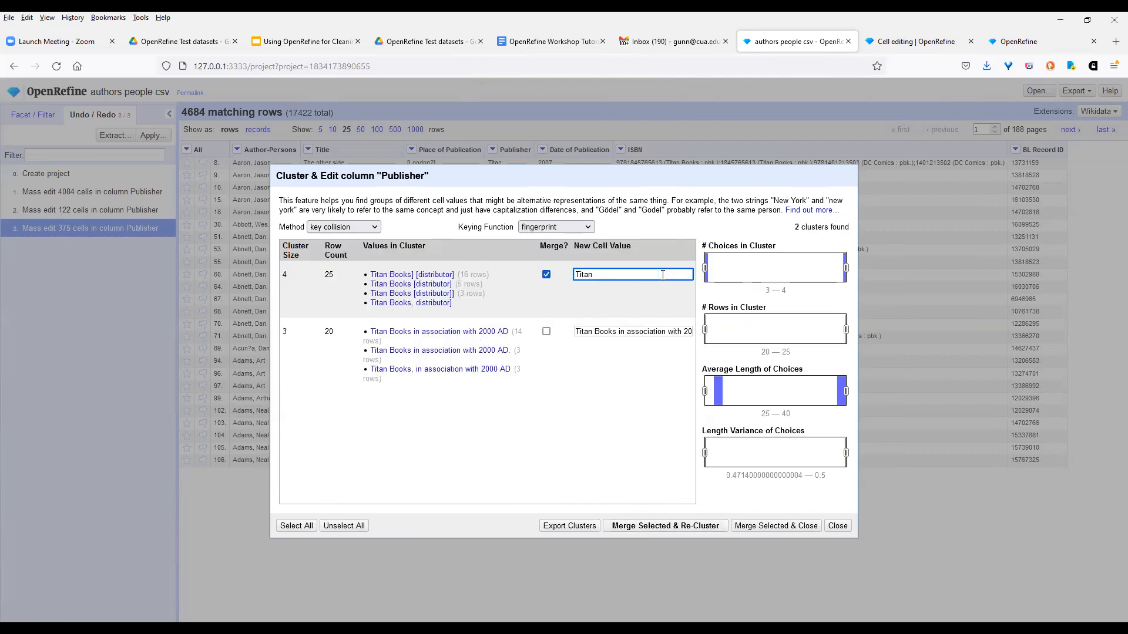
left_click(640, 530)
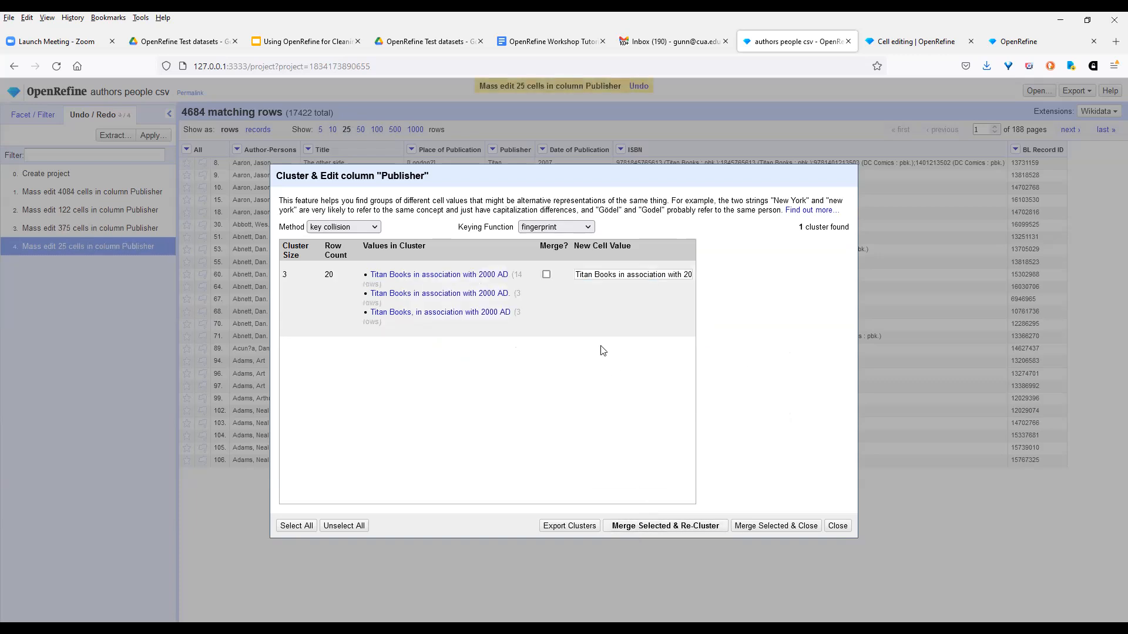
Merge the "Titan Books in association with 2000 AD" cluster into "Titan" and close the clustering dialog
left_click(547, 274)
left_click_drag(588, 274, 646, 303)
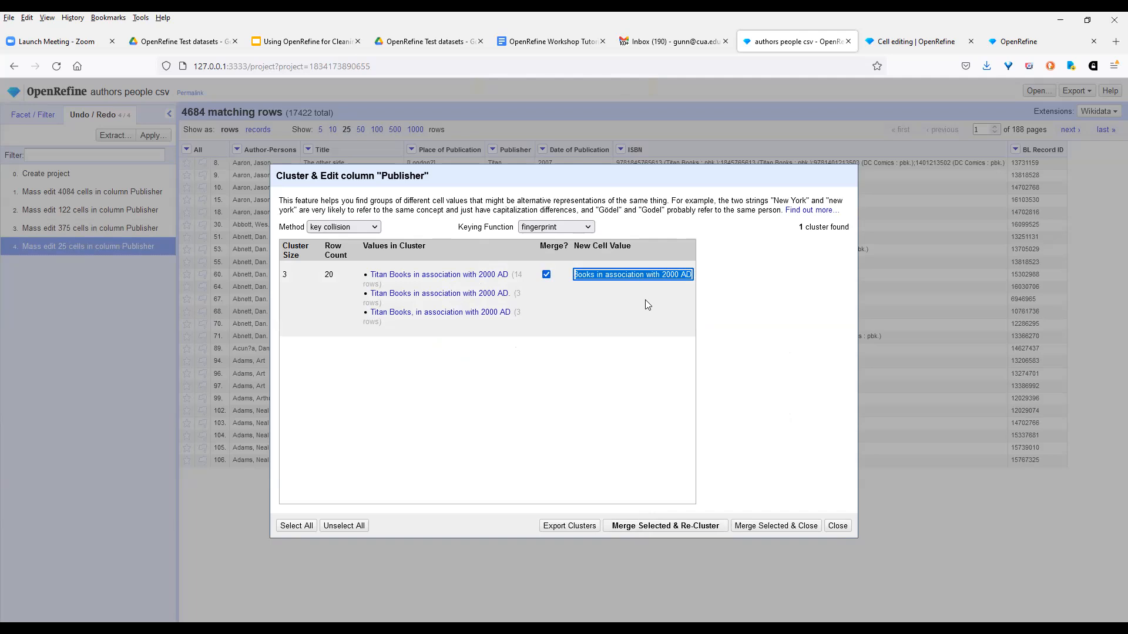
type("n")
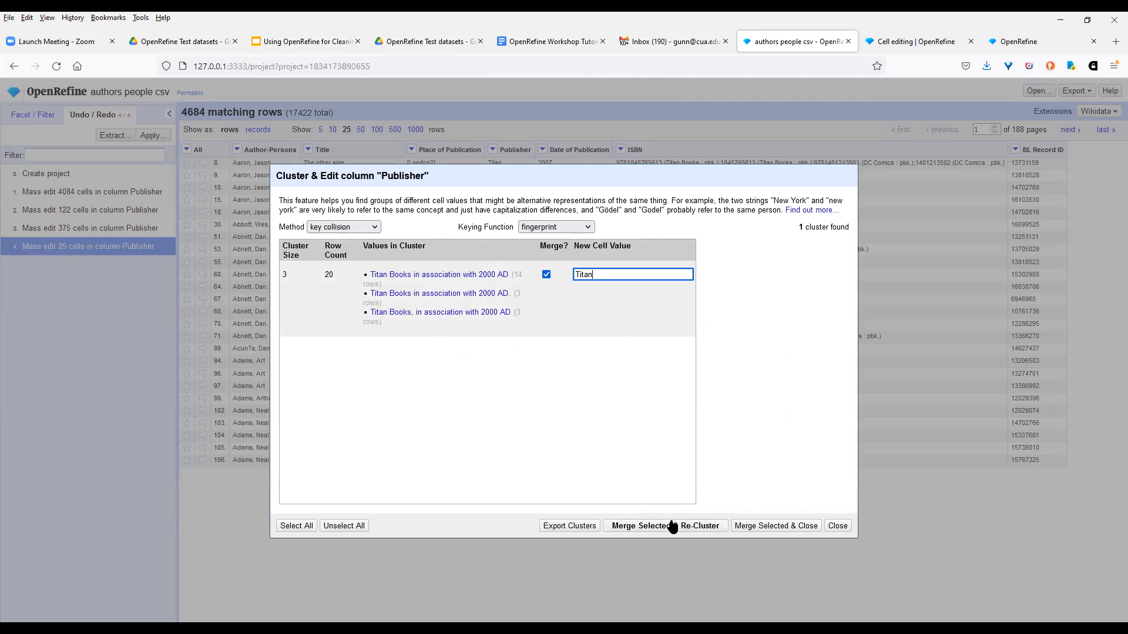
left_click(753, 525)
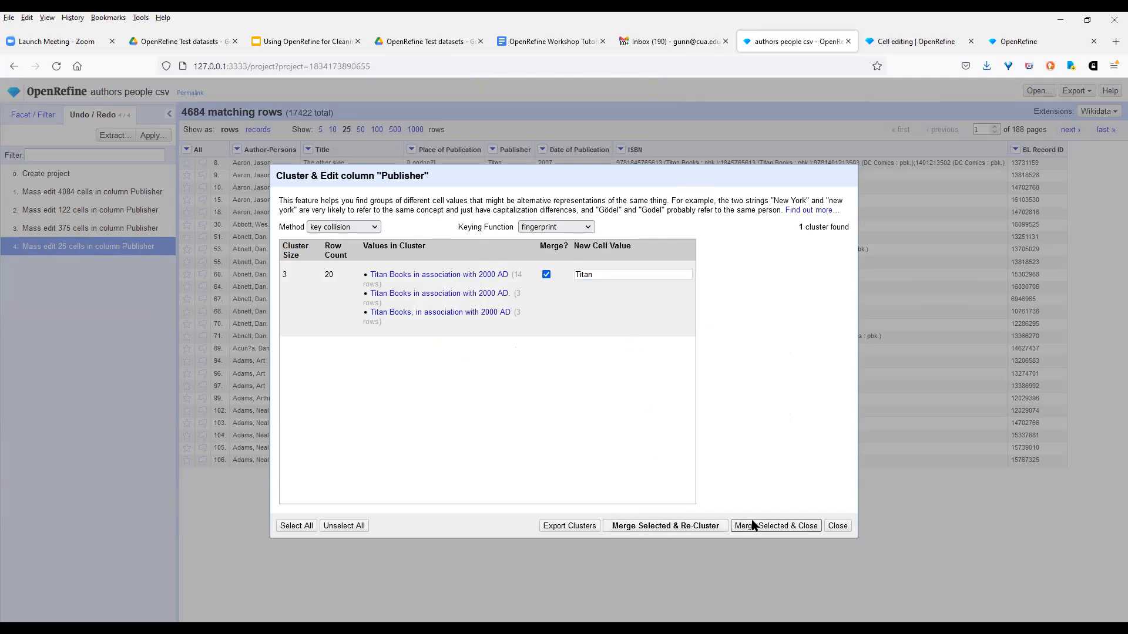
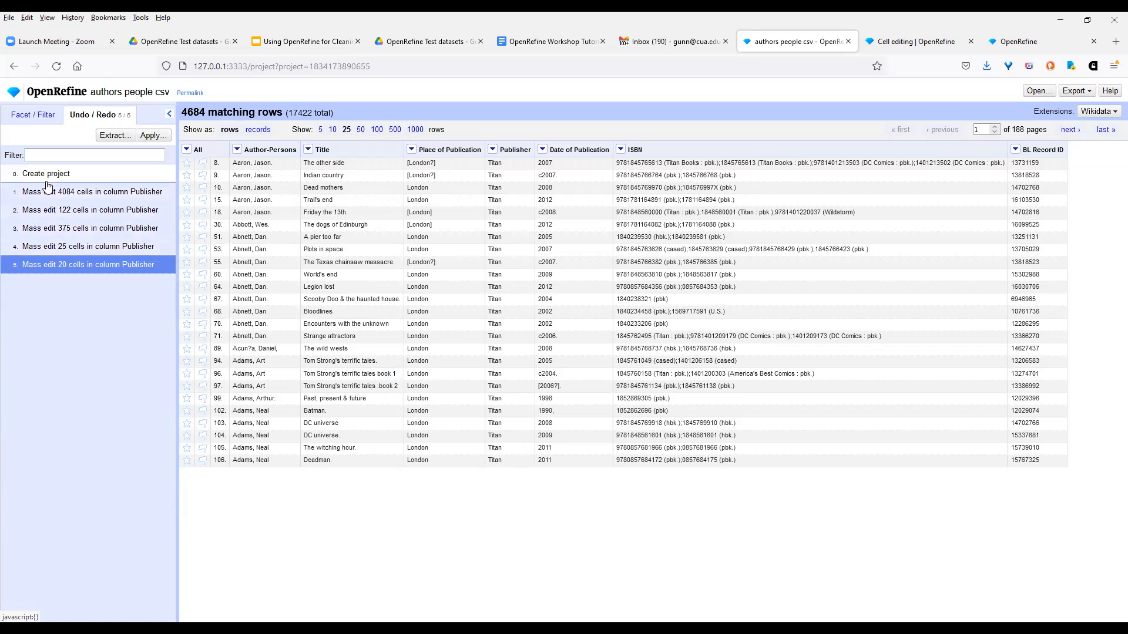
Revert all Publisher mass edits to the "Create project" state and trim leading and trailing whitespace in the Publisher cells
left_click(62, 174)
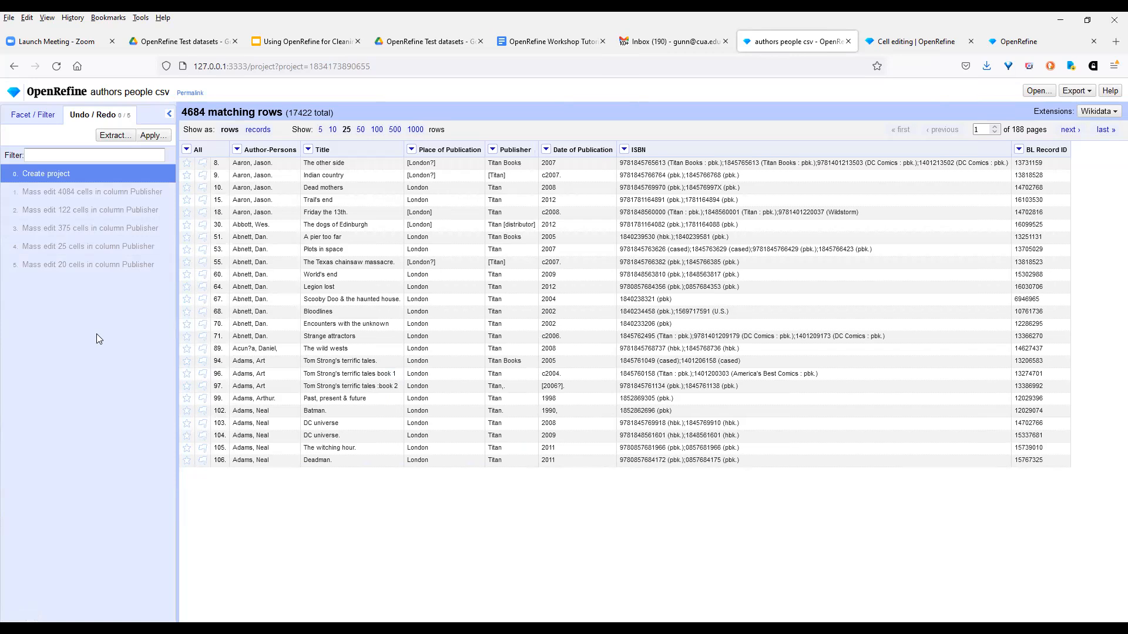
mouse_move(505, 175)
left_click(493, 150)
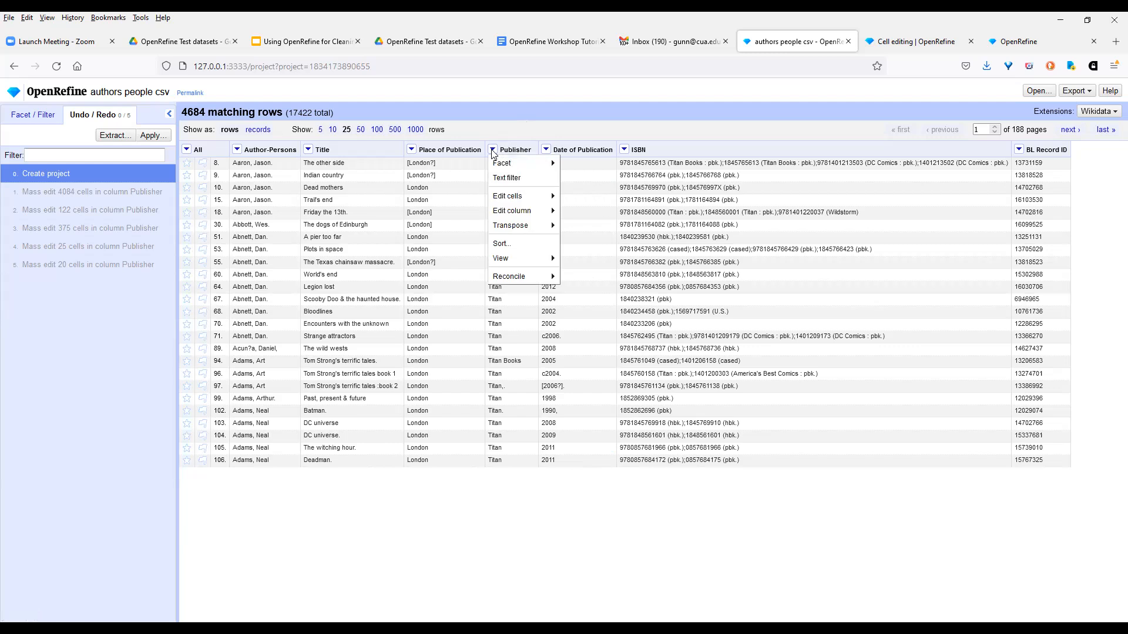
mouse_move(504, 200)
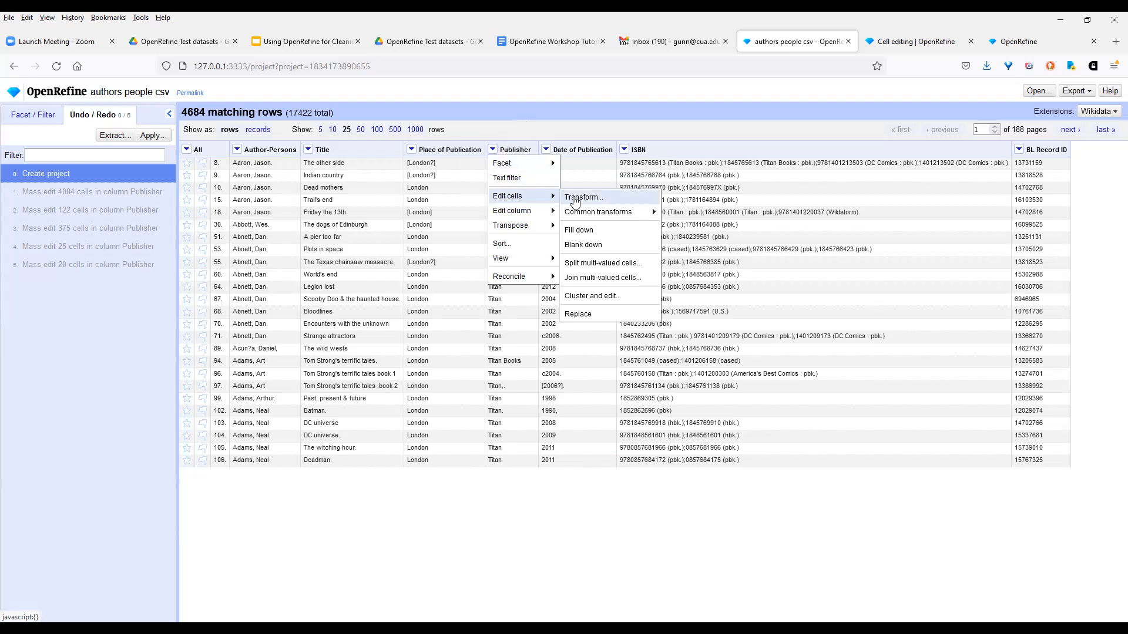
mouse_move(599, 217)
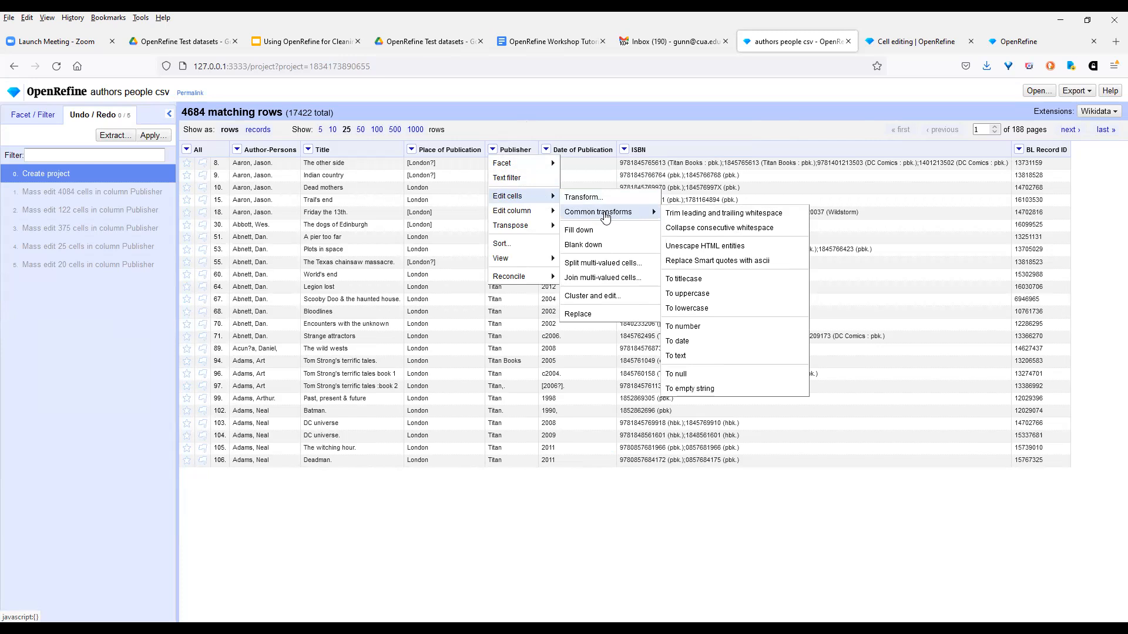
left_click(743, 215)
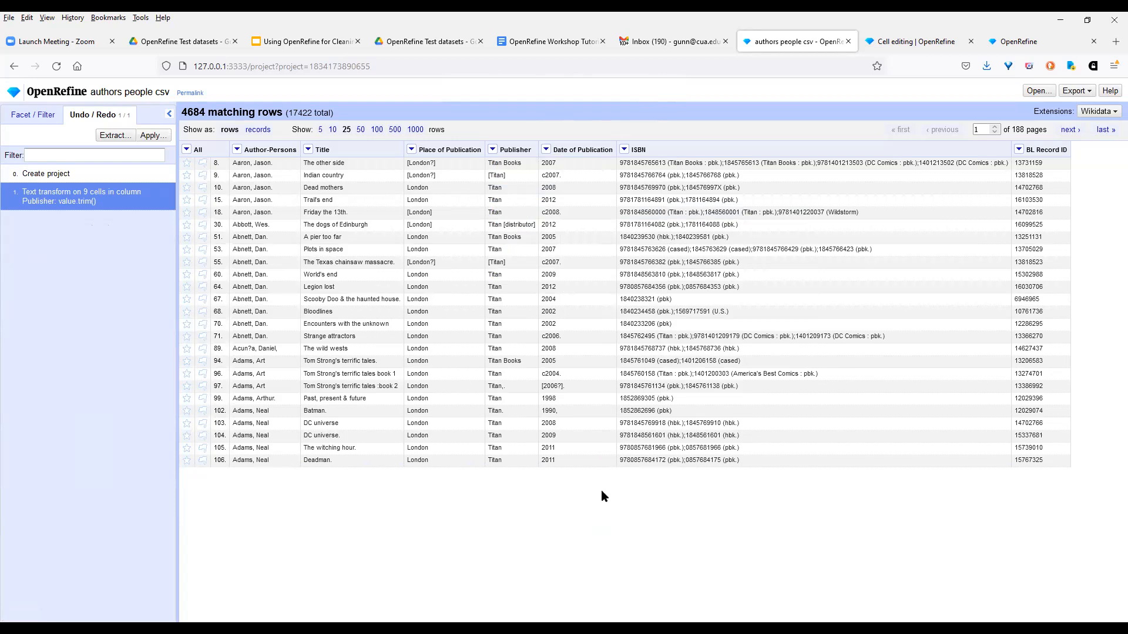
Open a custom text transform for the Author-Persons cells and enter the GREL expression value.replace(',','') to remove commas
left_click(237, 150)
mouse_move(266, 196)
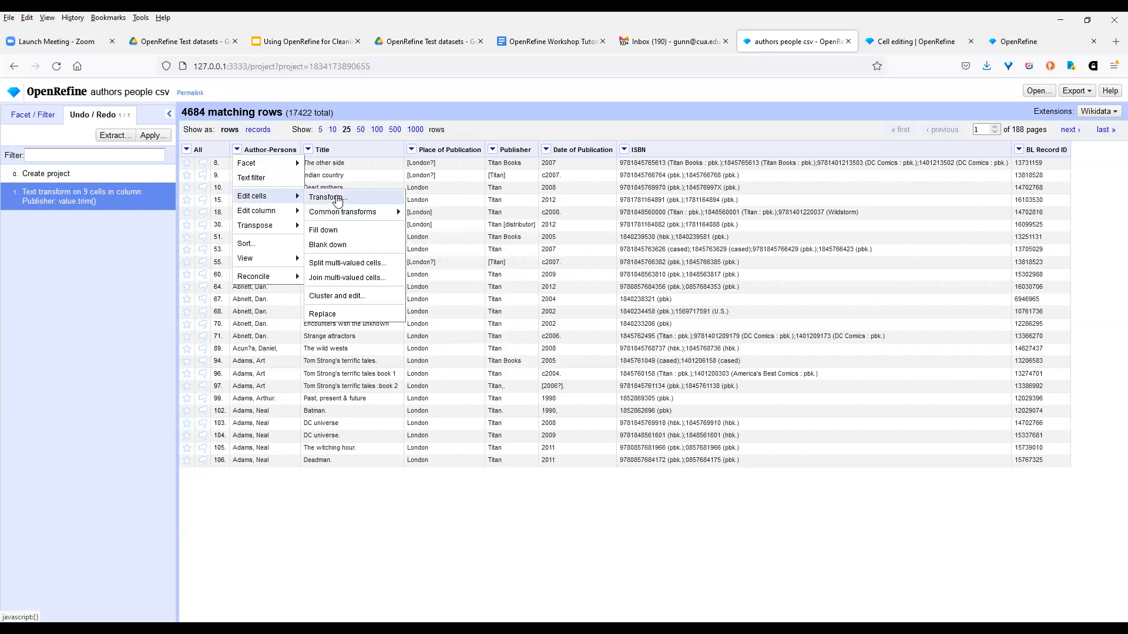
left_click(338, 198)
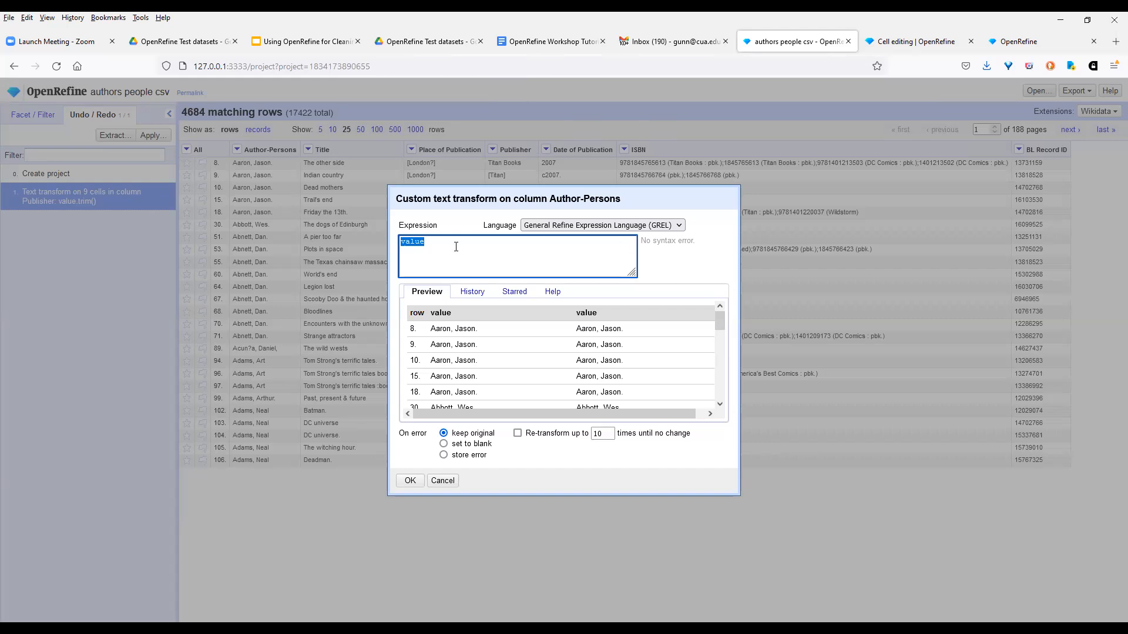
left_click(430, 240)
type(".replace(")
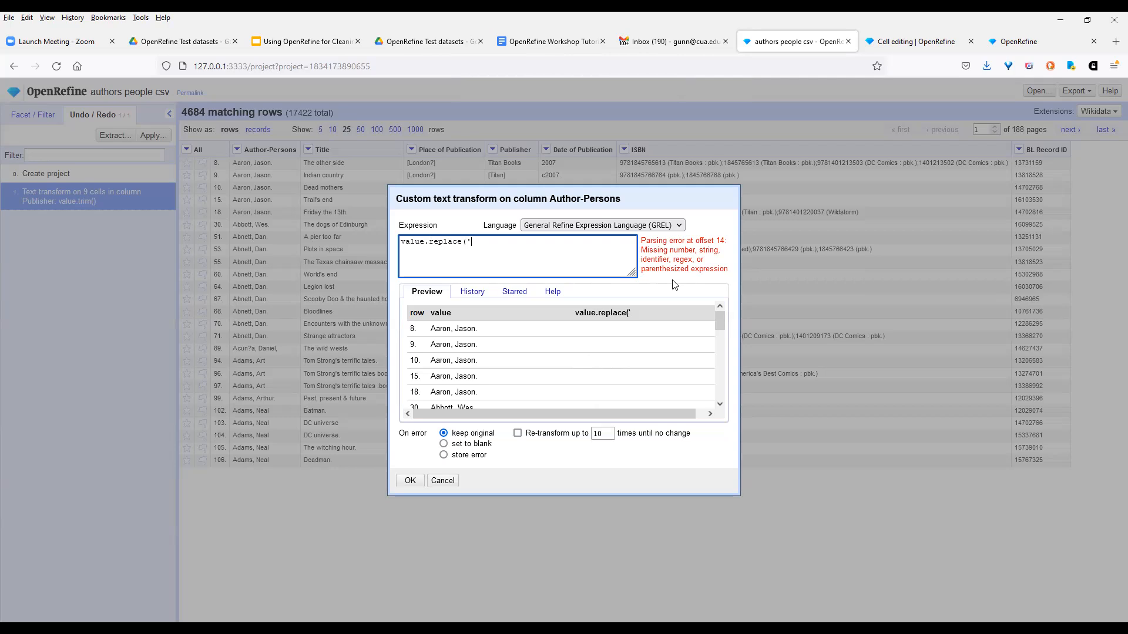
type(",")
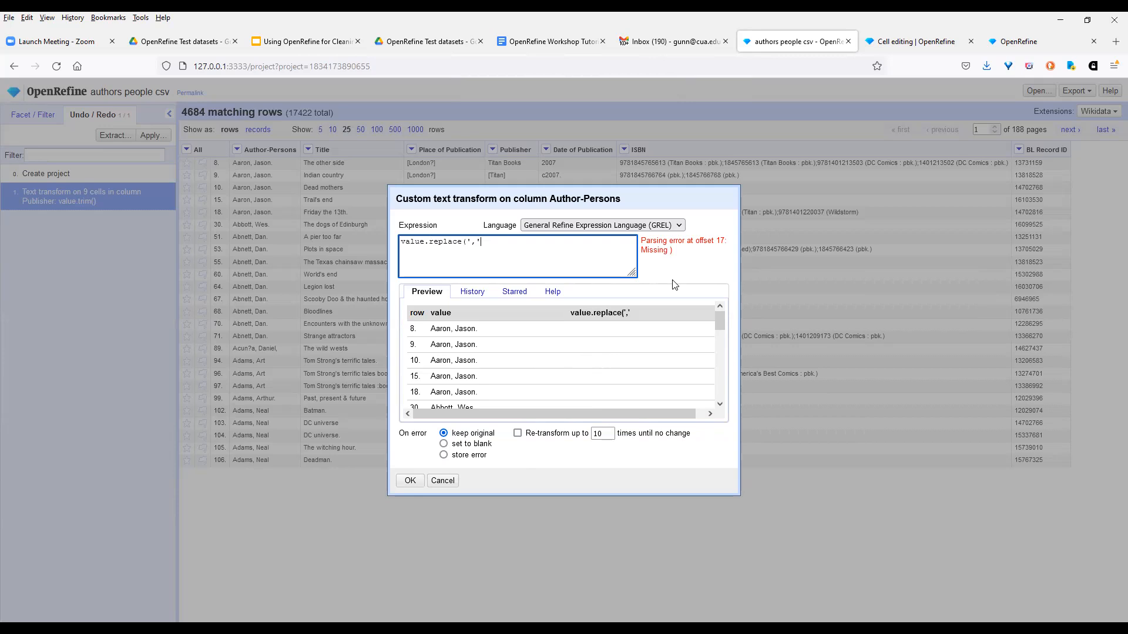
type(",")
type("'")
type(")")
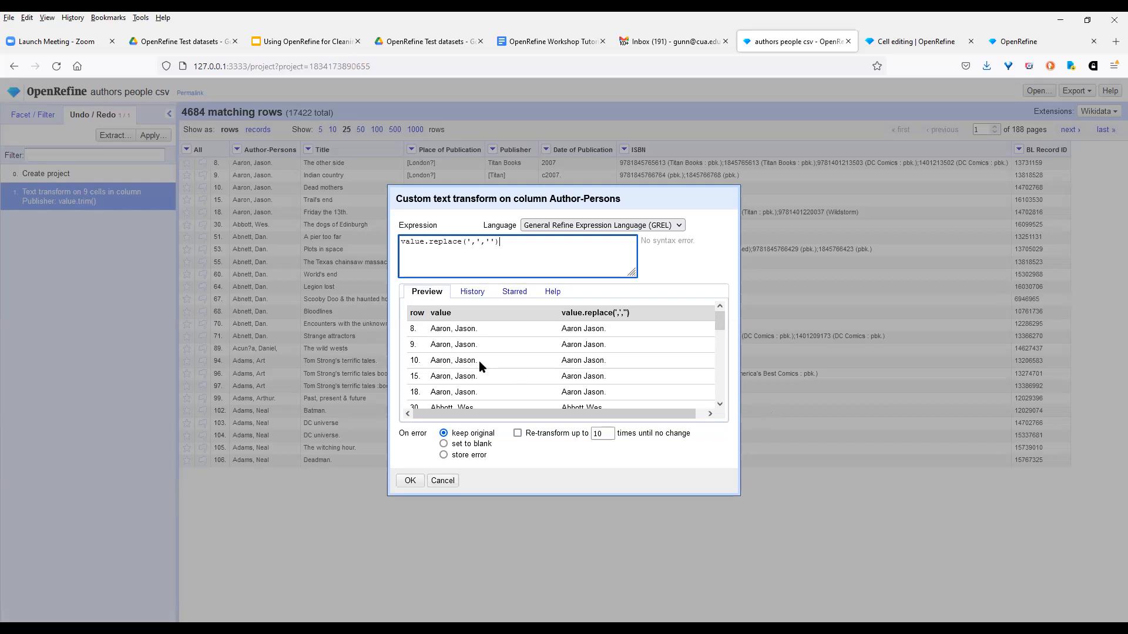
Check the preview of the comma removal across further rows and apply the transform to the Author-Persons column
left_click(719, 404)
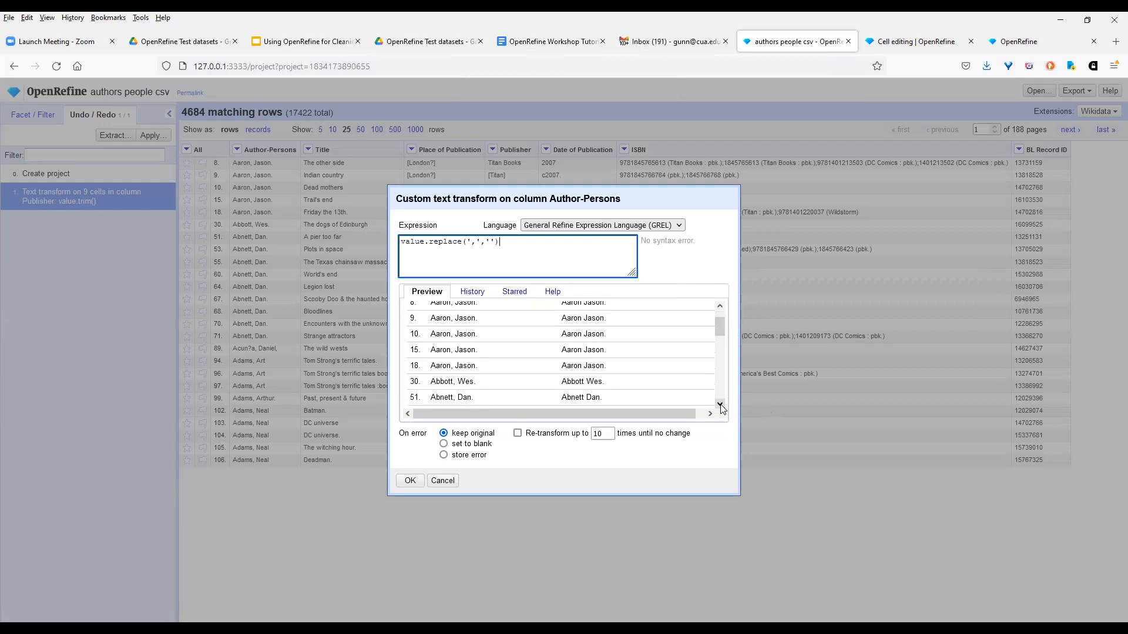
left_click(720, 405)
left_click(720, 405)
left_click(720, 405)
left_click(720, 405)
left_click(720, 405)
left_click(720, 405)
left_click(719, 404)
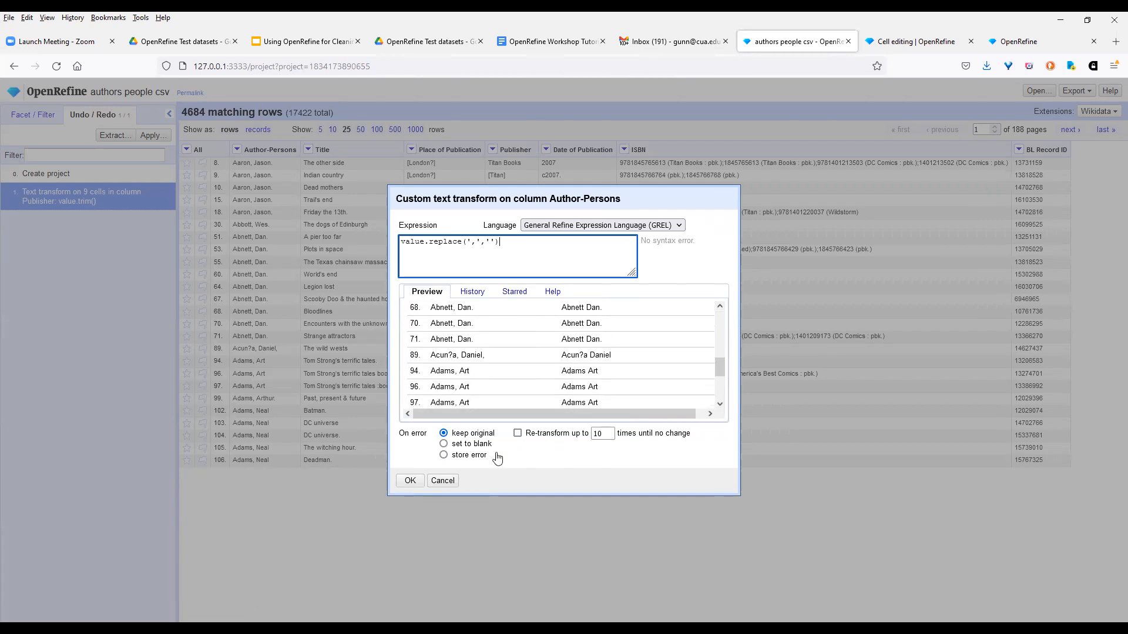
left_click(410, 481)
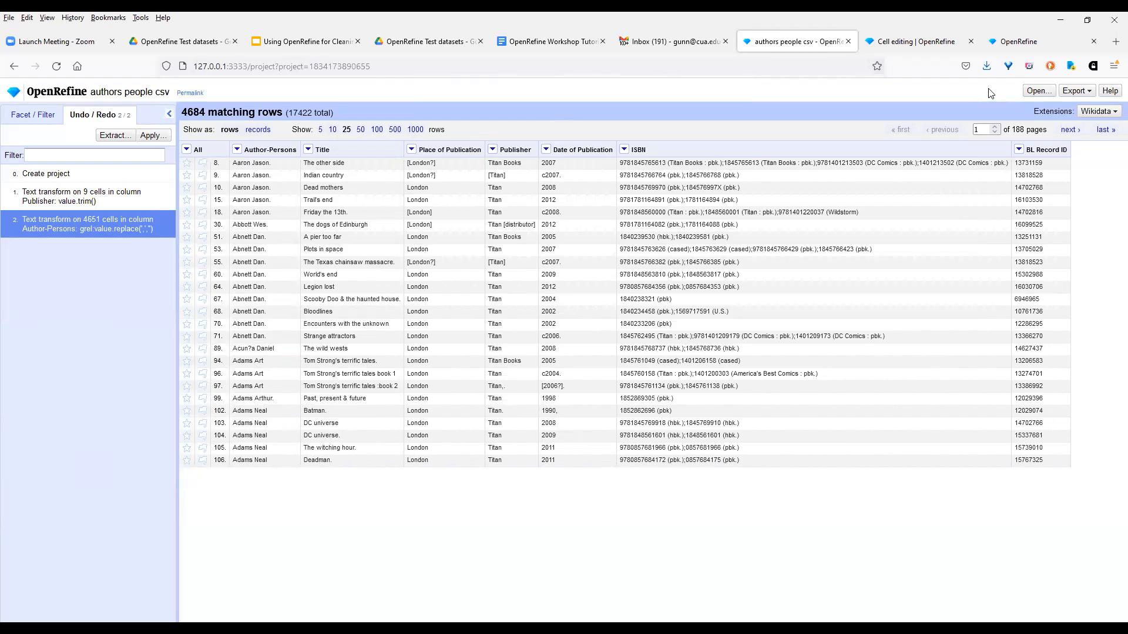
Examine the Custom Tabular Exporter's column content and download format options, and cancel without exporting
left_click(1086, 97)
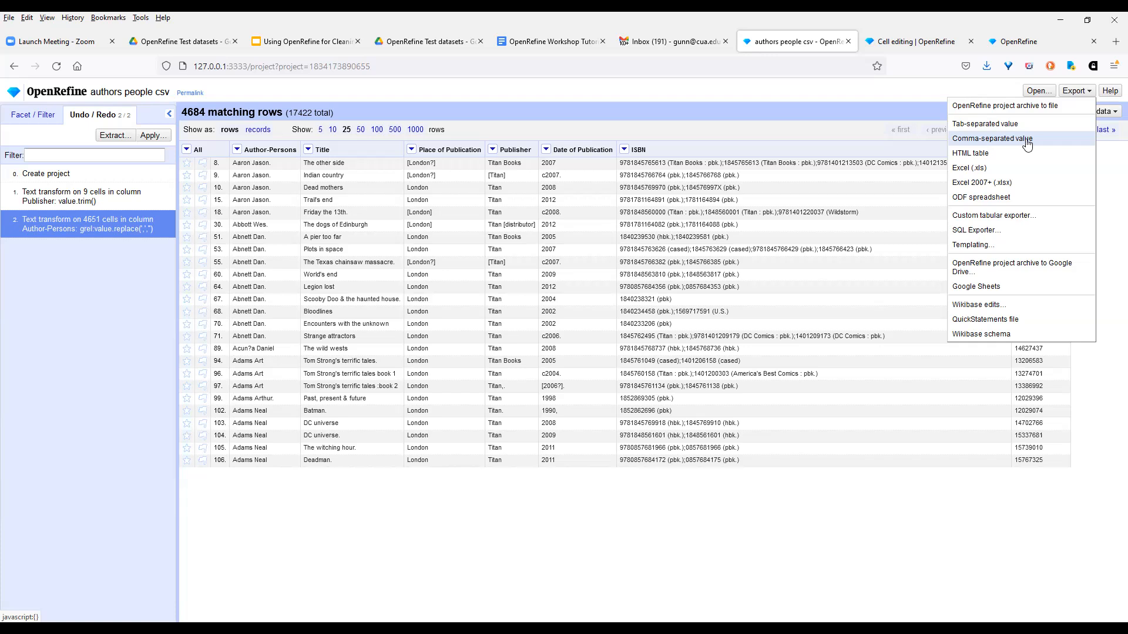
left_click(1012, 216)
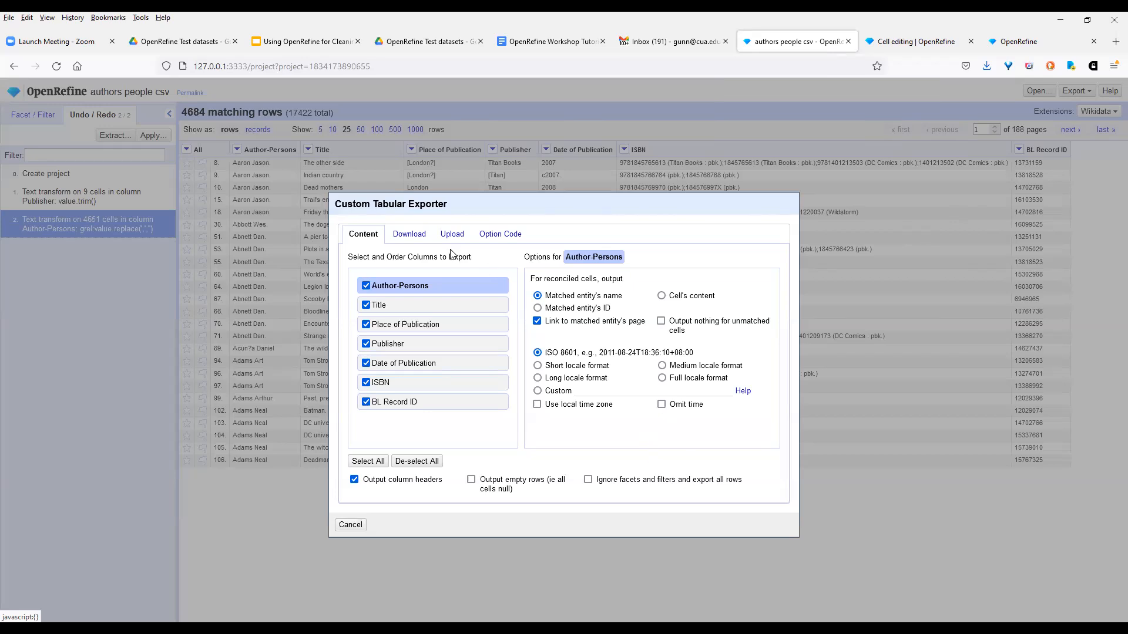
left_click(413, 238)
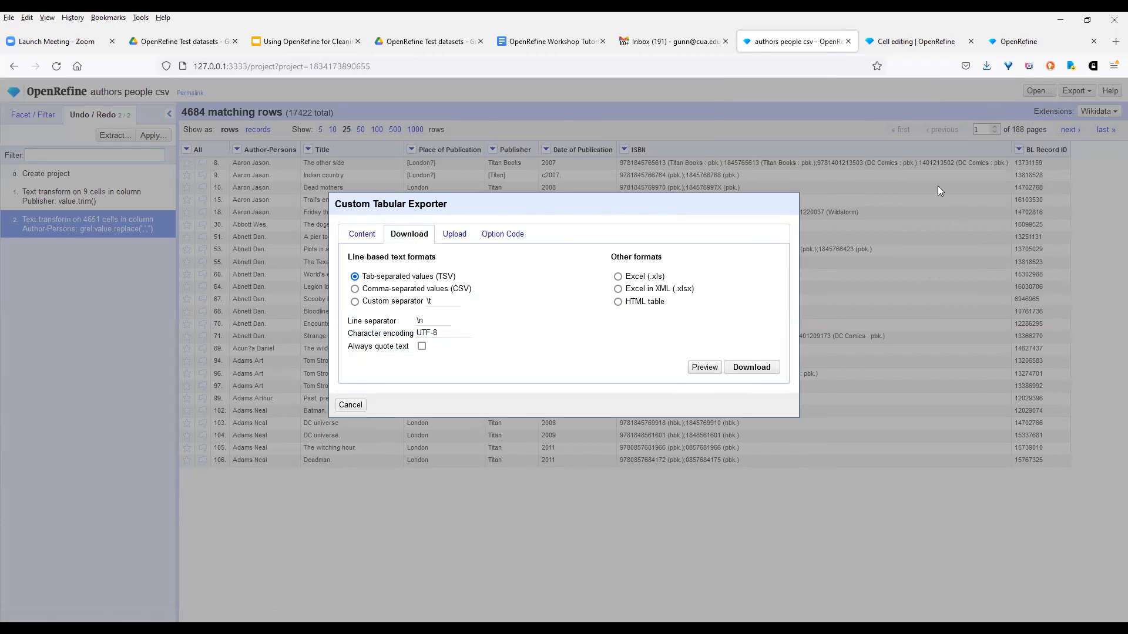
left_click(351, 406)
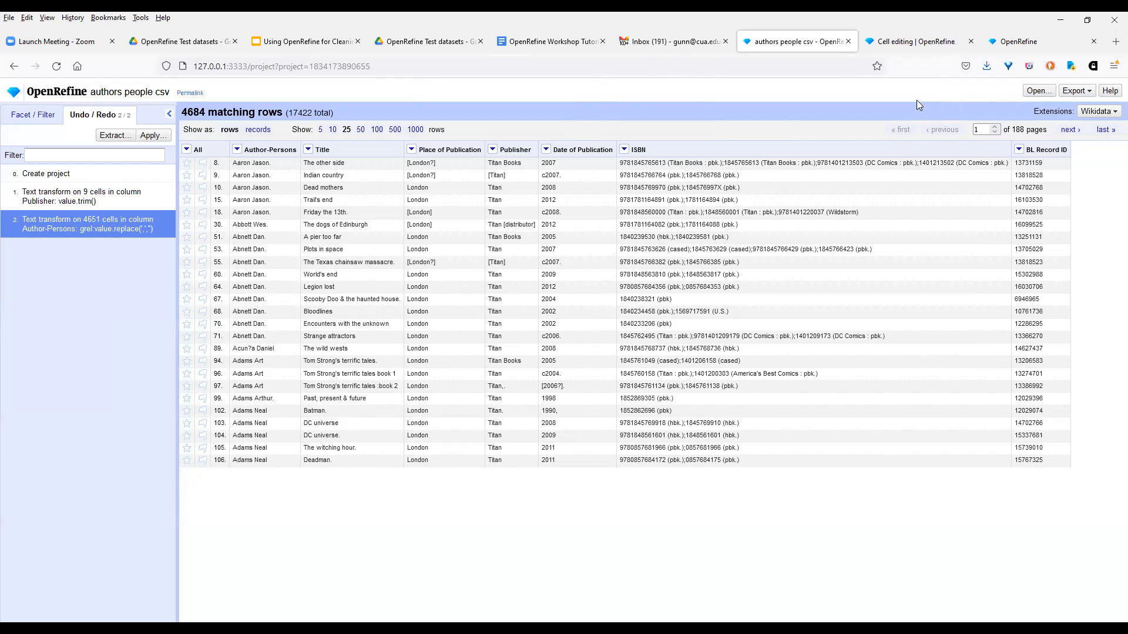
Create a new project named "Powerhouse csv" from the Powerhouse.csv file on the Desktop with the default comma-separated parsing settings
left_click(1041, 94)
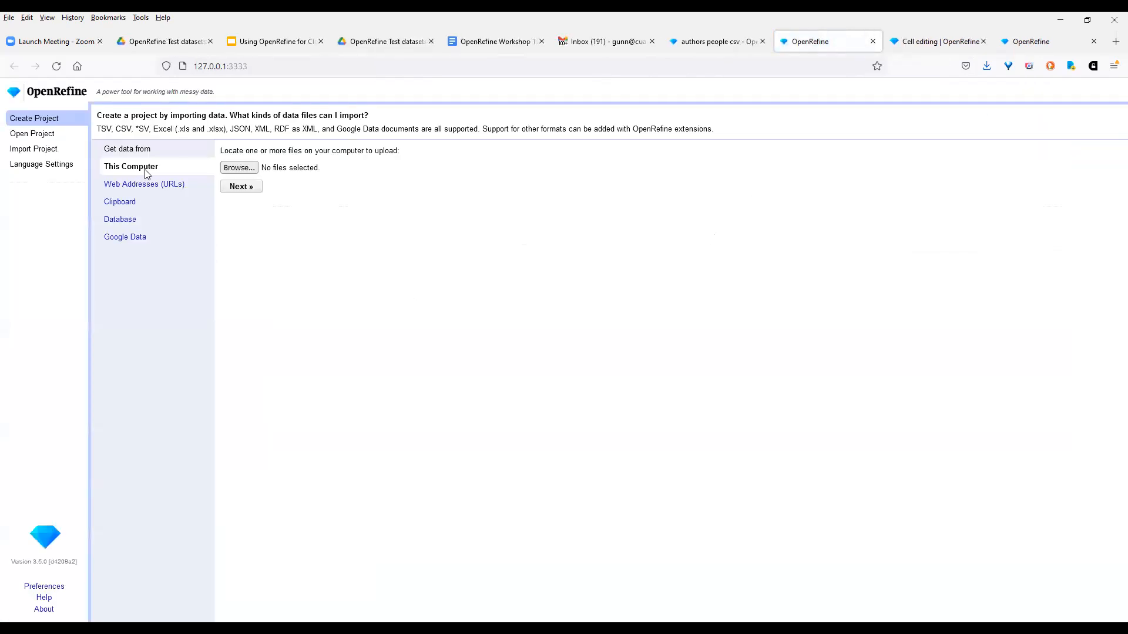
left_click(232, 170)
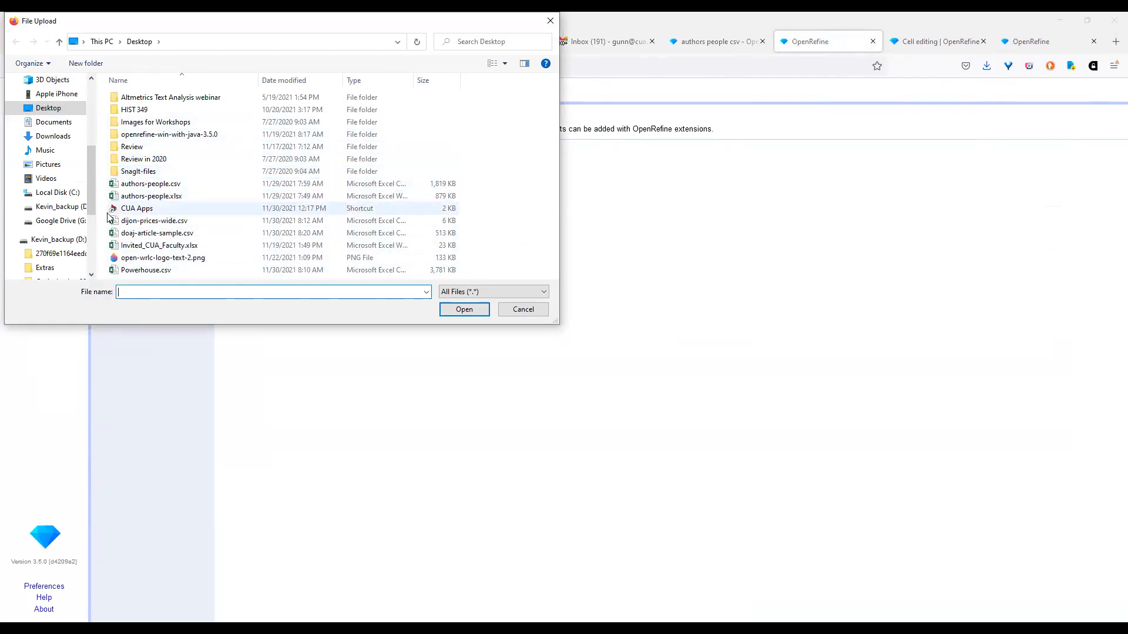
left_click(141, 271)
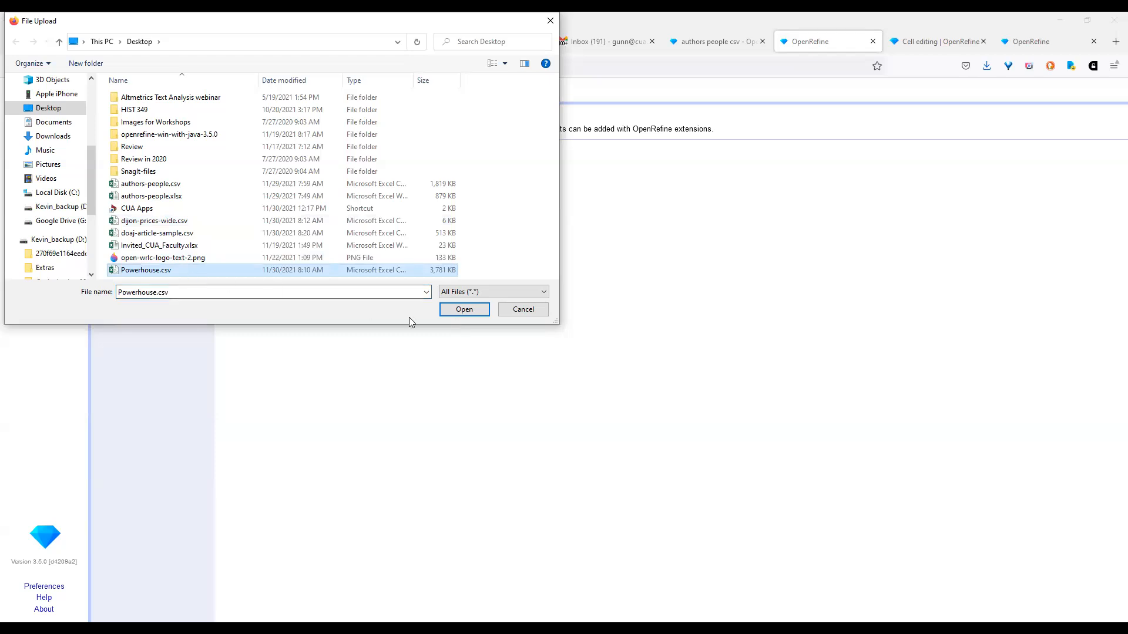
left_click(453, 313)
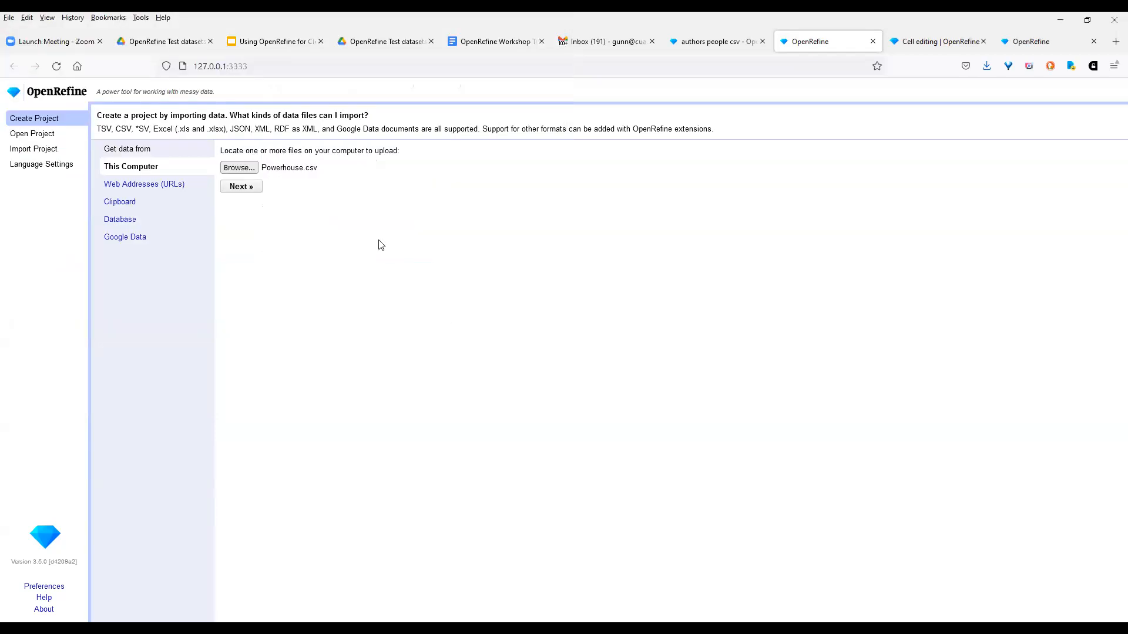
left_click(235, 189)
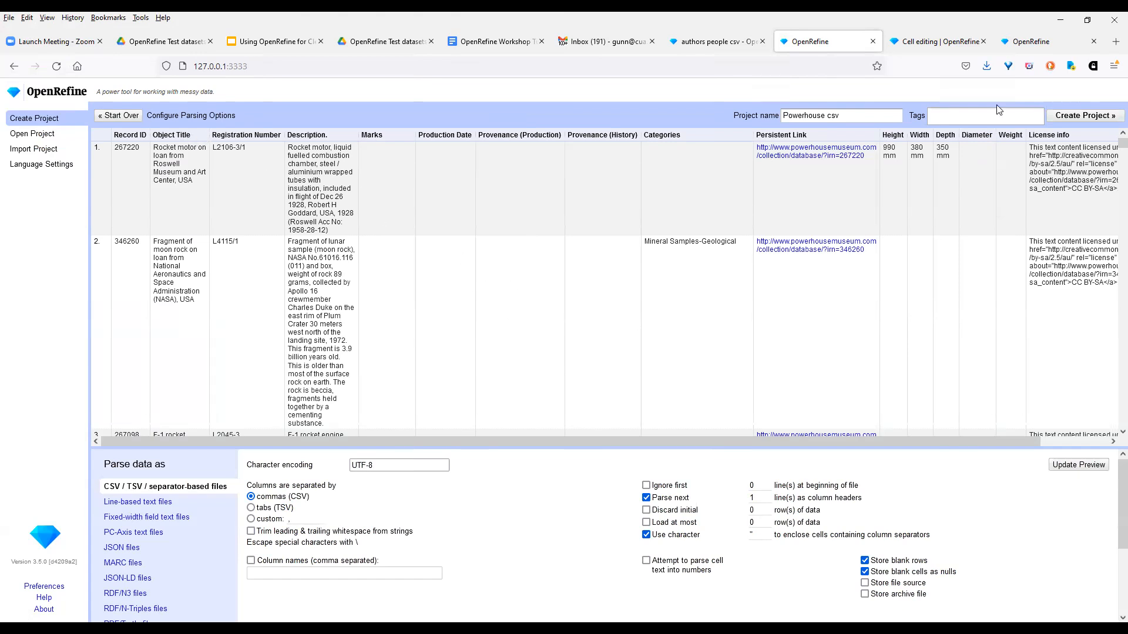
left_click(1081, 117)
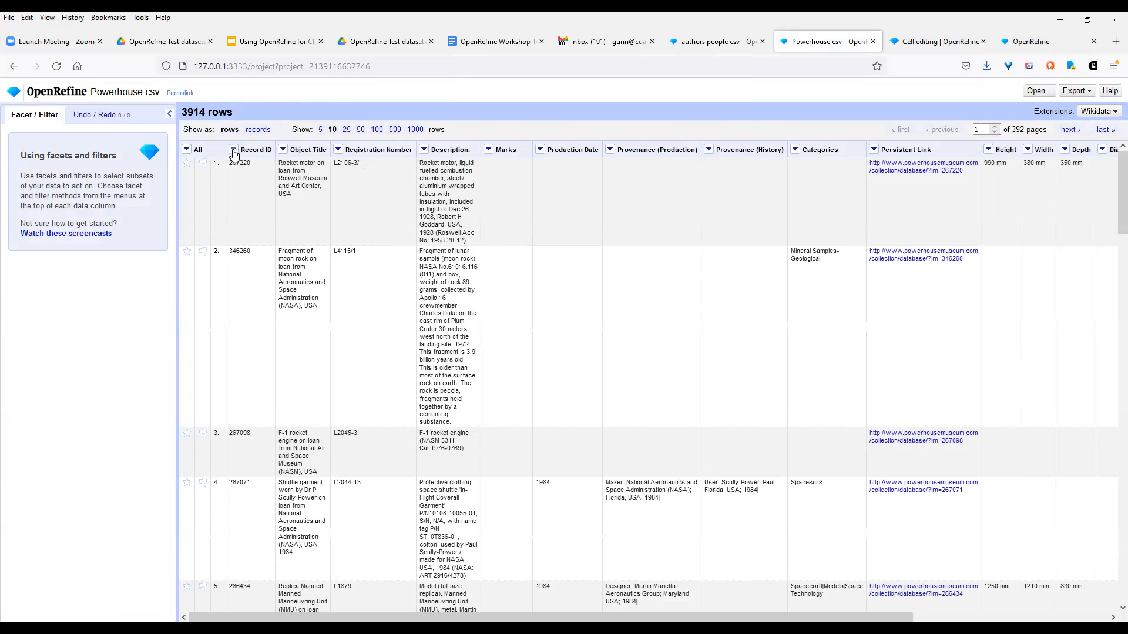
Add a numeric facet on the Object Title column
left_click(283, 150)
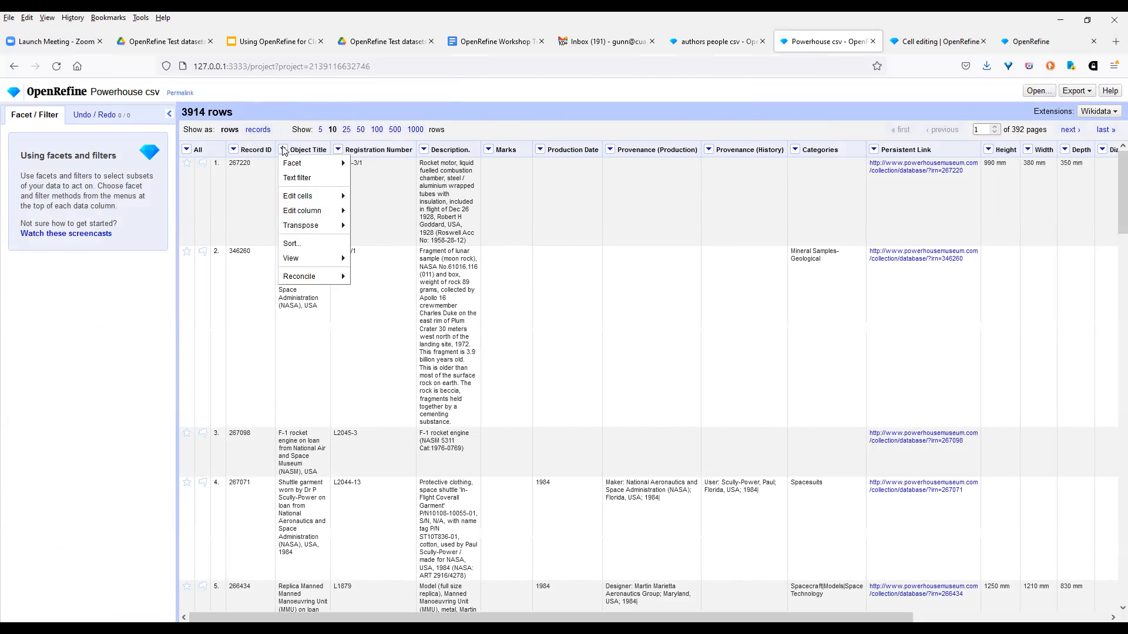
mouse_move(293, 166)
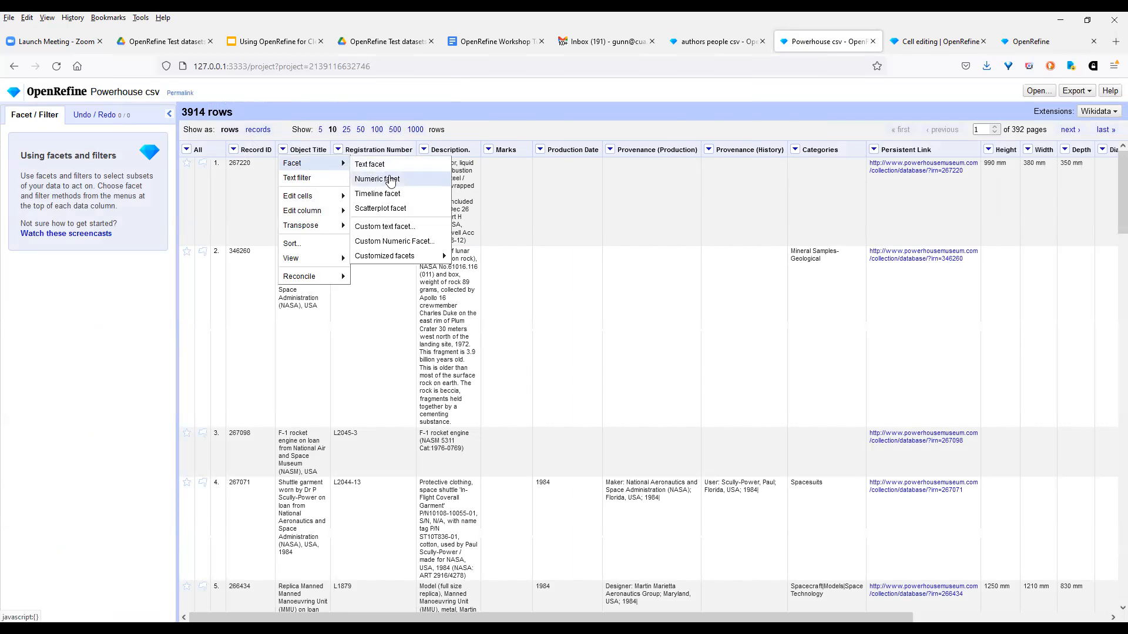
left_click(391, 179)
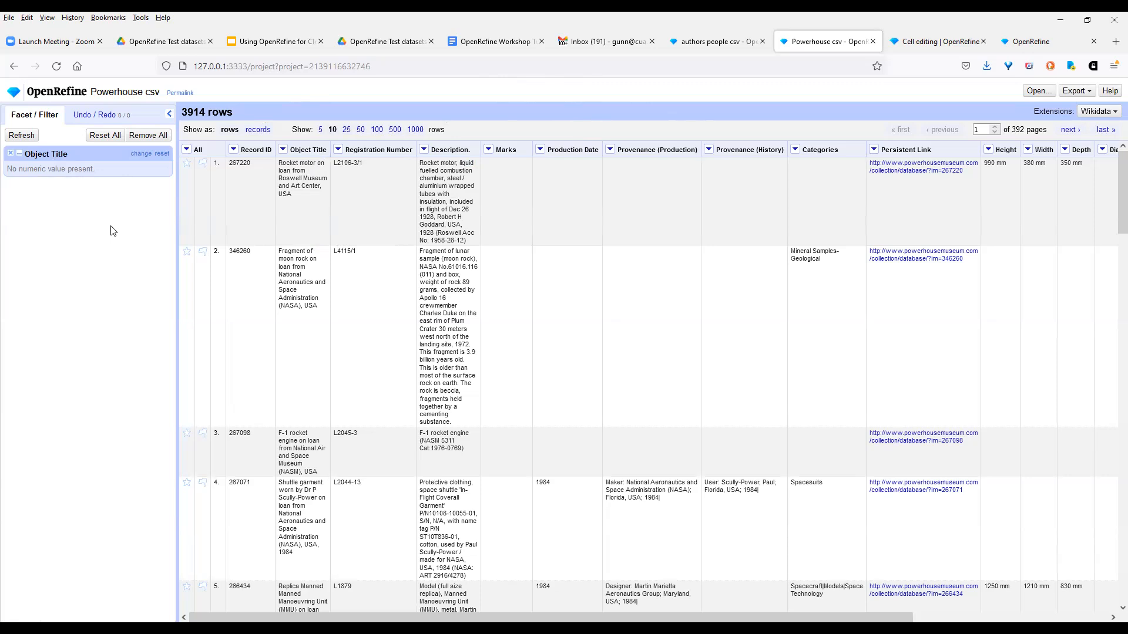
Convert the Record ID column's cells to numbers with a common transform
left_click(234, 150)
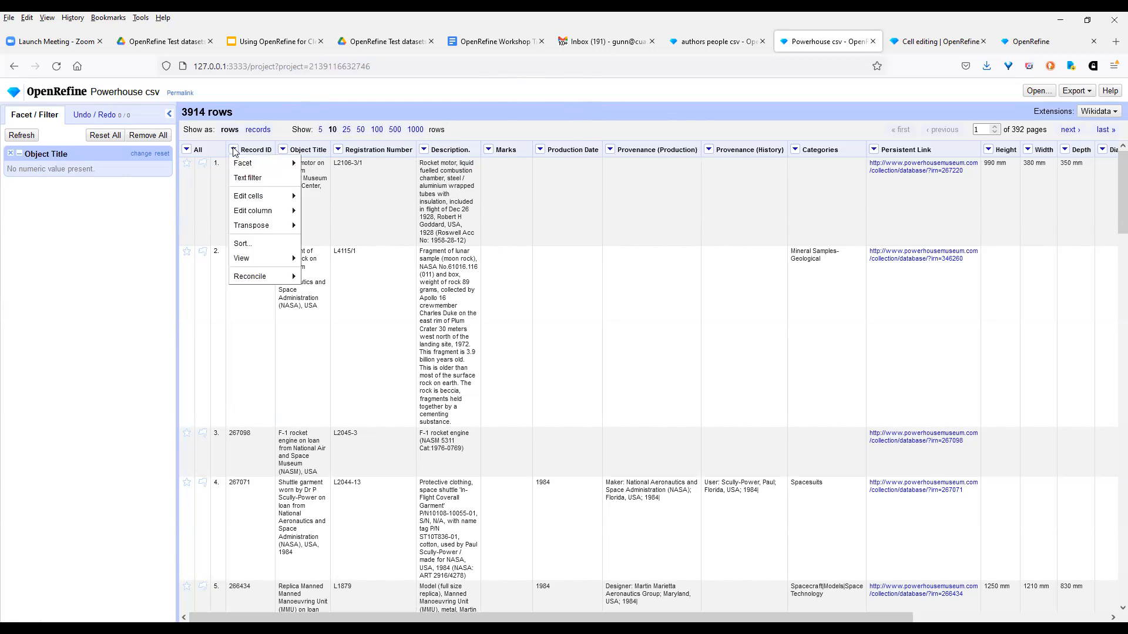
mouse_move(249, 197)
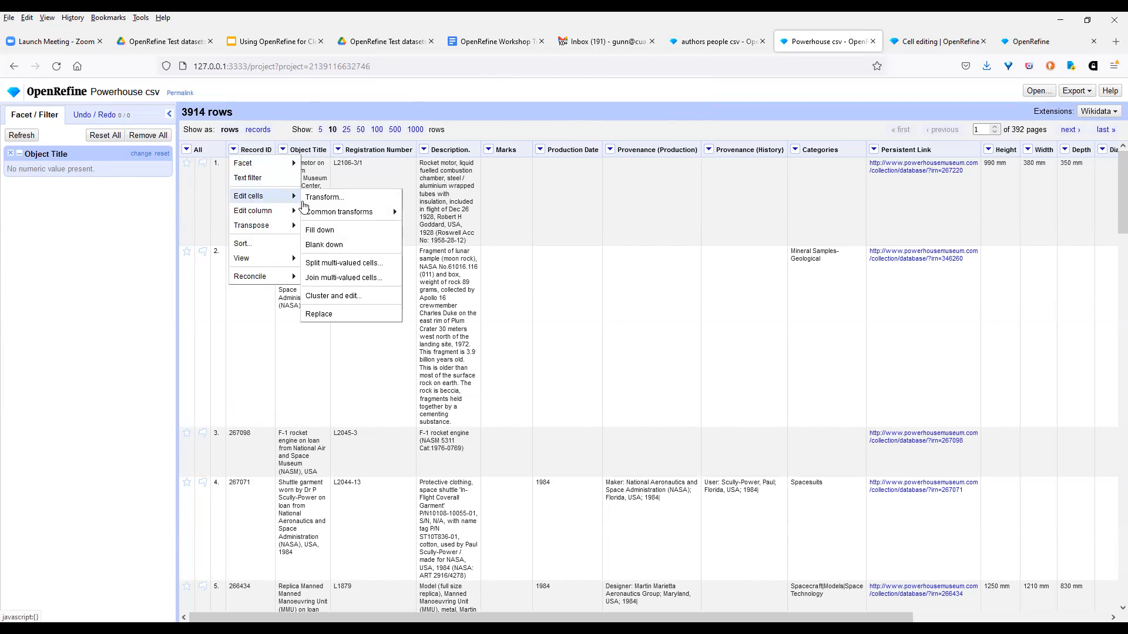
mouse_move(341, 213)
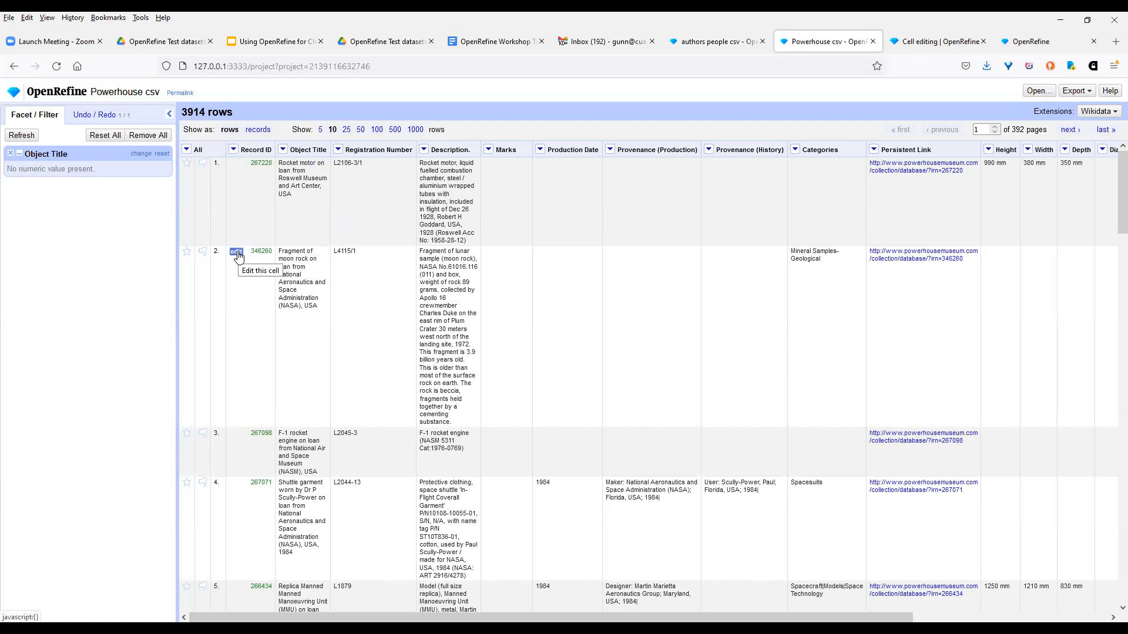
Examine the available data types for the Record ID cell in row 2 and cancel without editing it
left_click(236, 253)
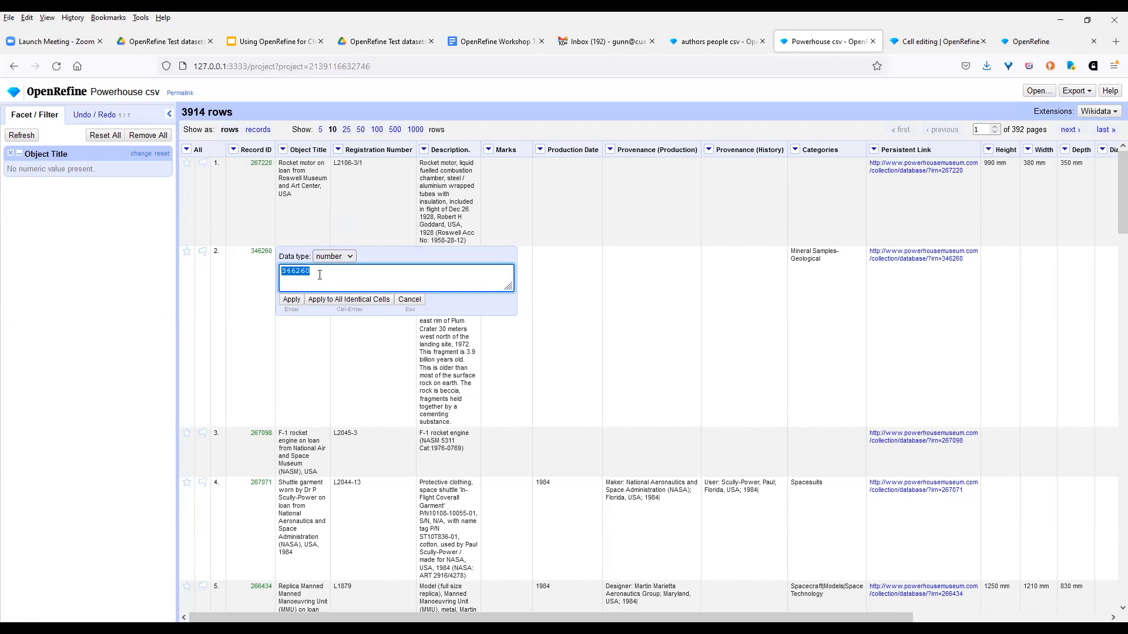
left_click(351, 259)
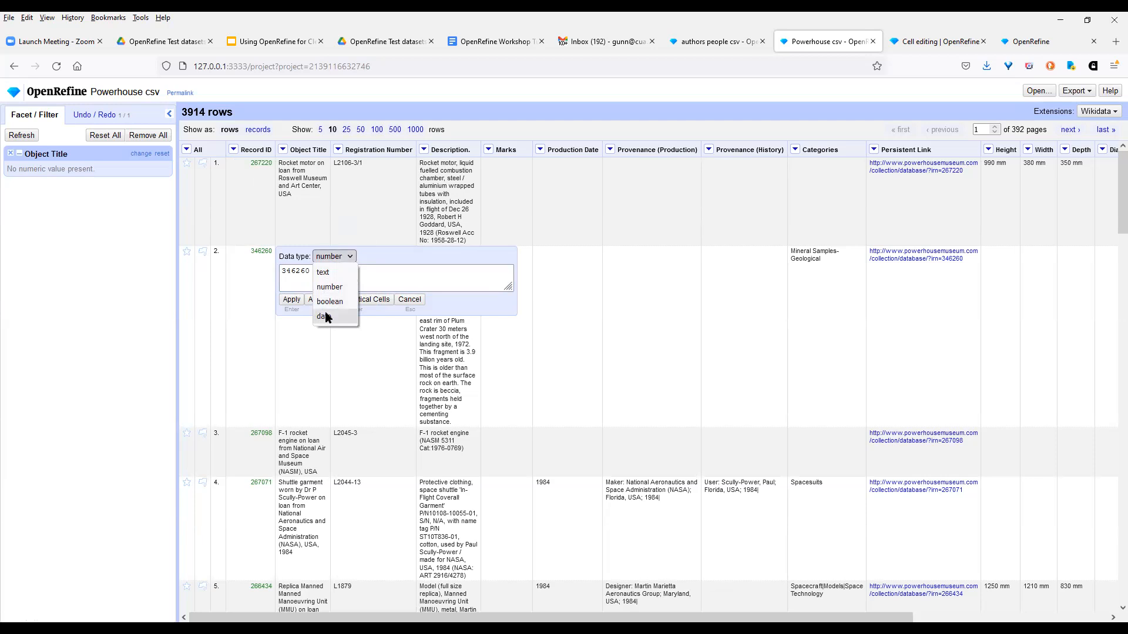
left_click(368, 258)
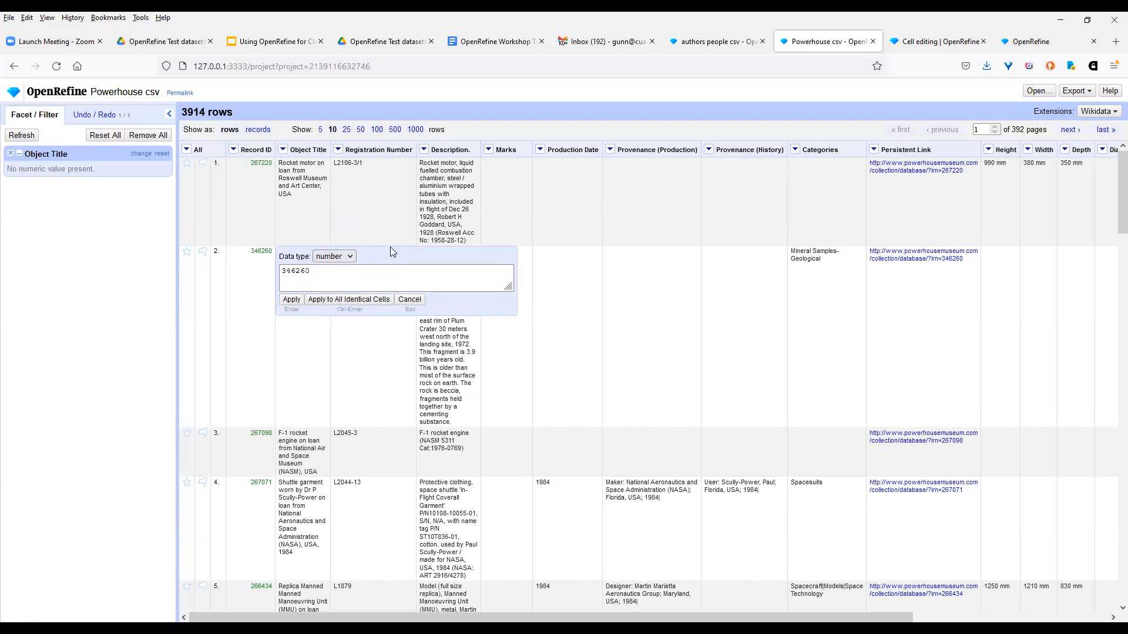
left_click(409, 300)
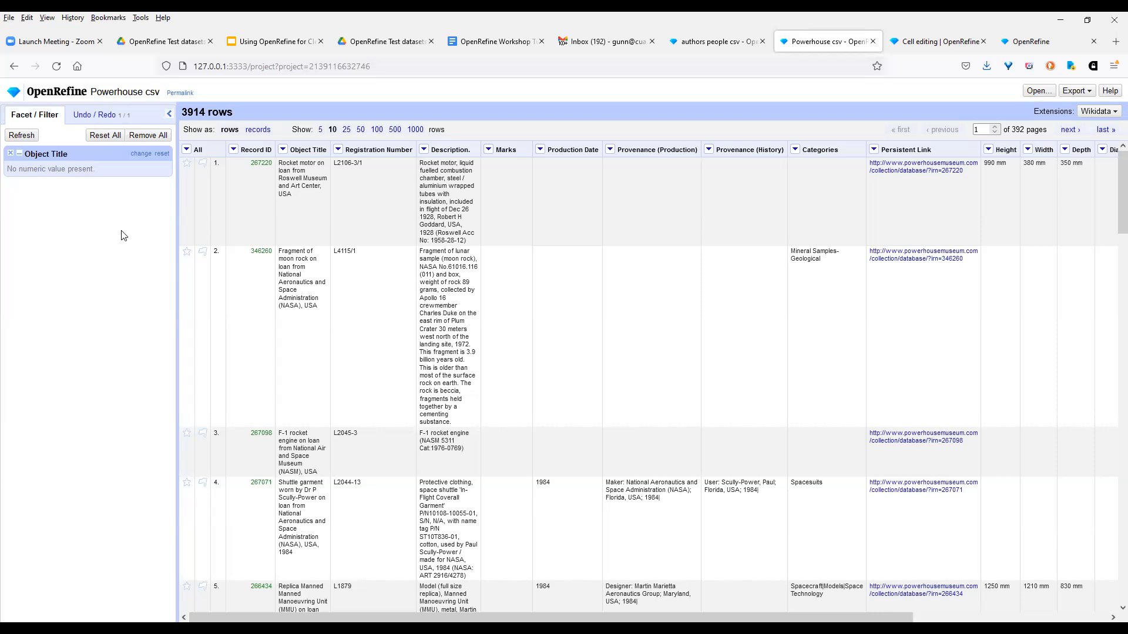
Remove all matching rows from the Powerhouse project and undo the removal
left_click(186, 150)
mouse_move(217, 215)
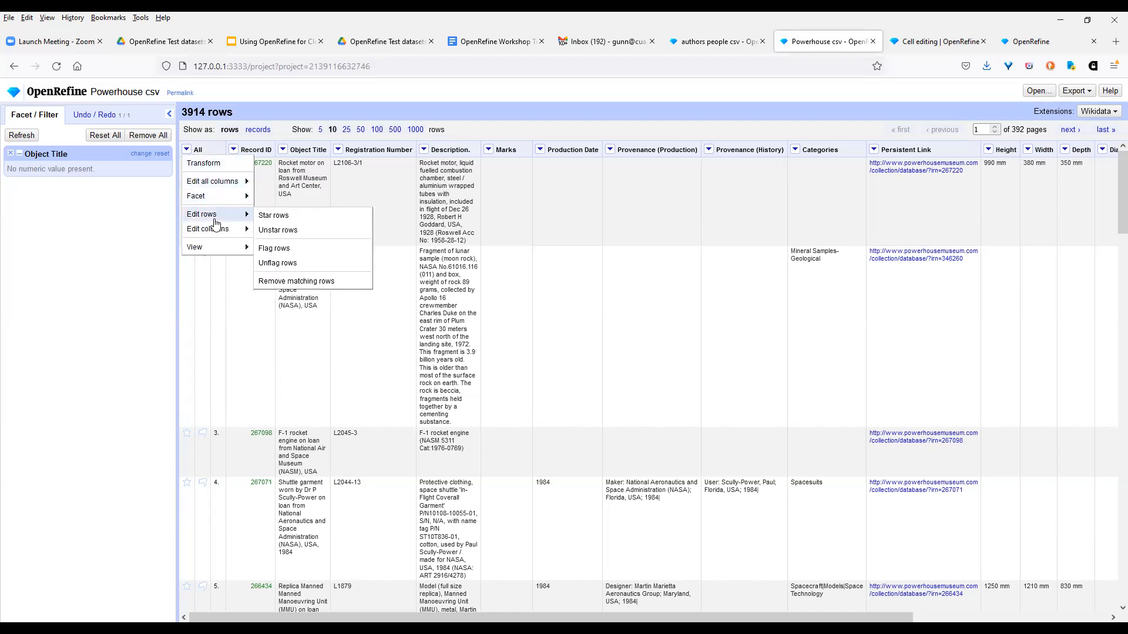
left_click(332, 283)
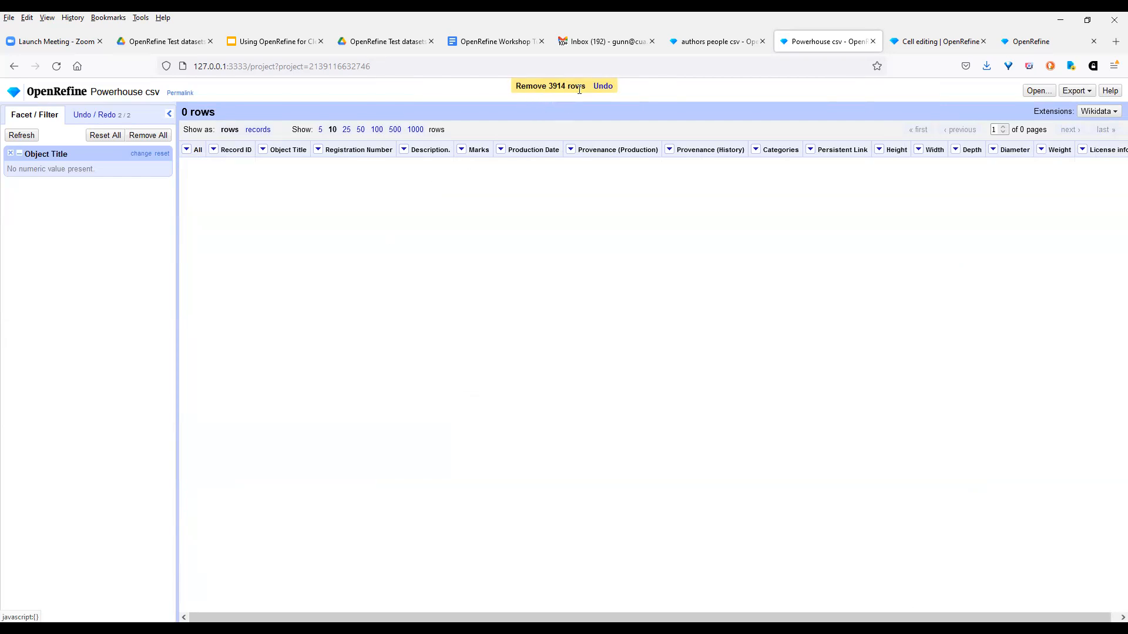
left_click(604, 89)
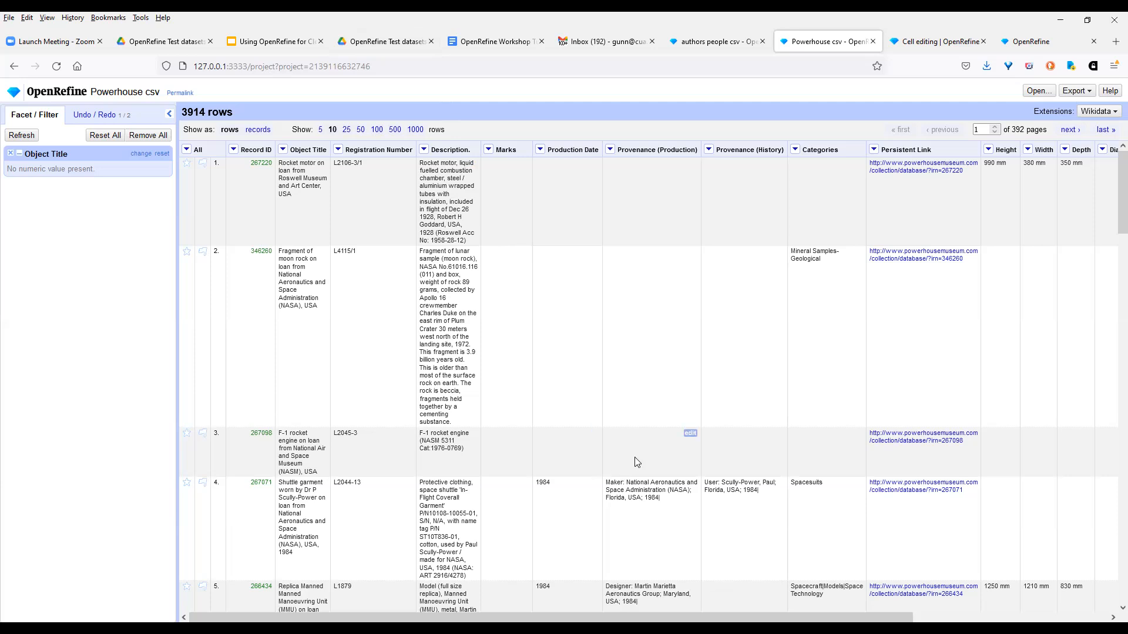
Add a customized facet on the Record ID column by blank (null or empty string)
left_click(233, 151)
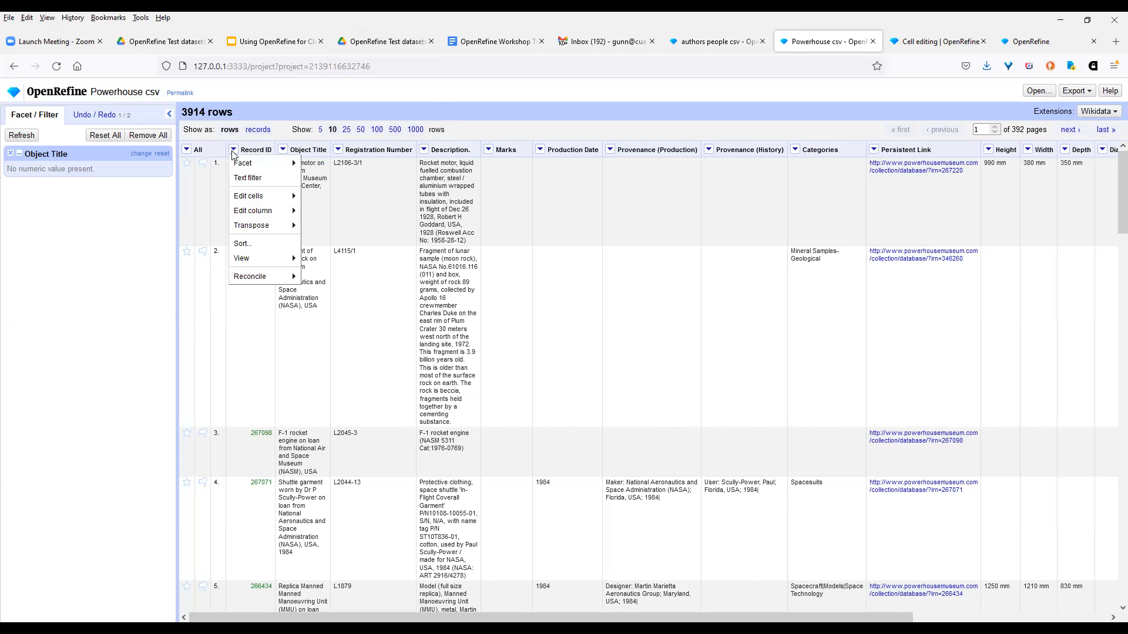
mouse_move(263, 166)
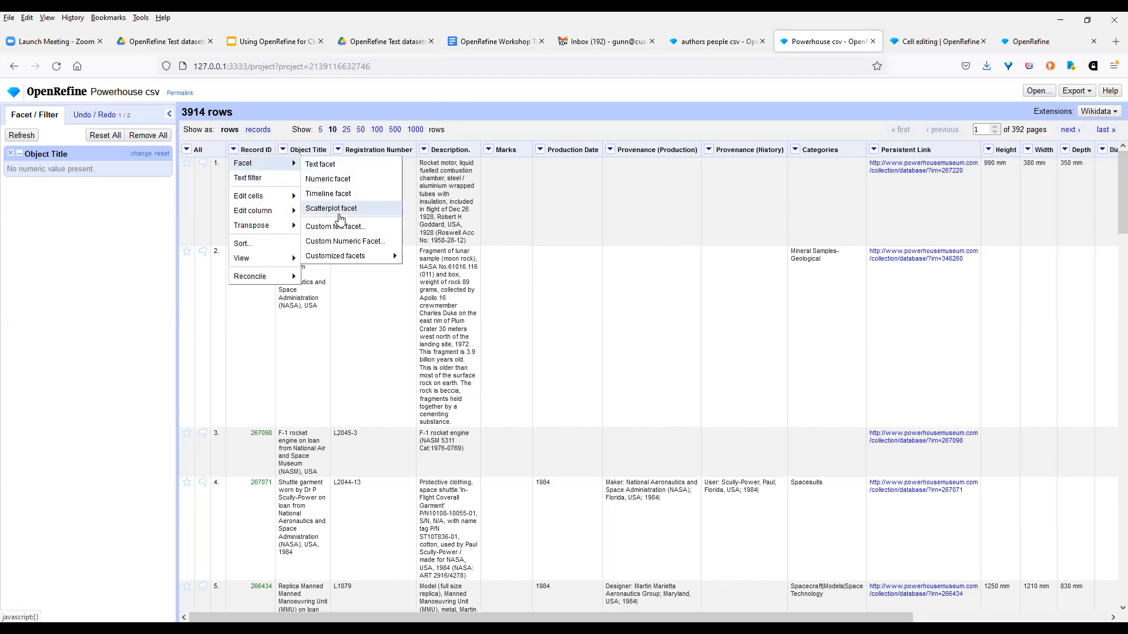
mouse_move(341, 259)
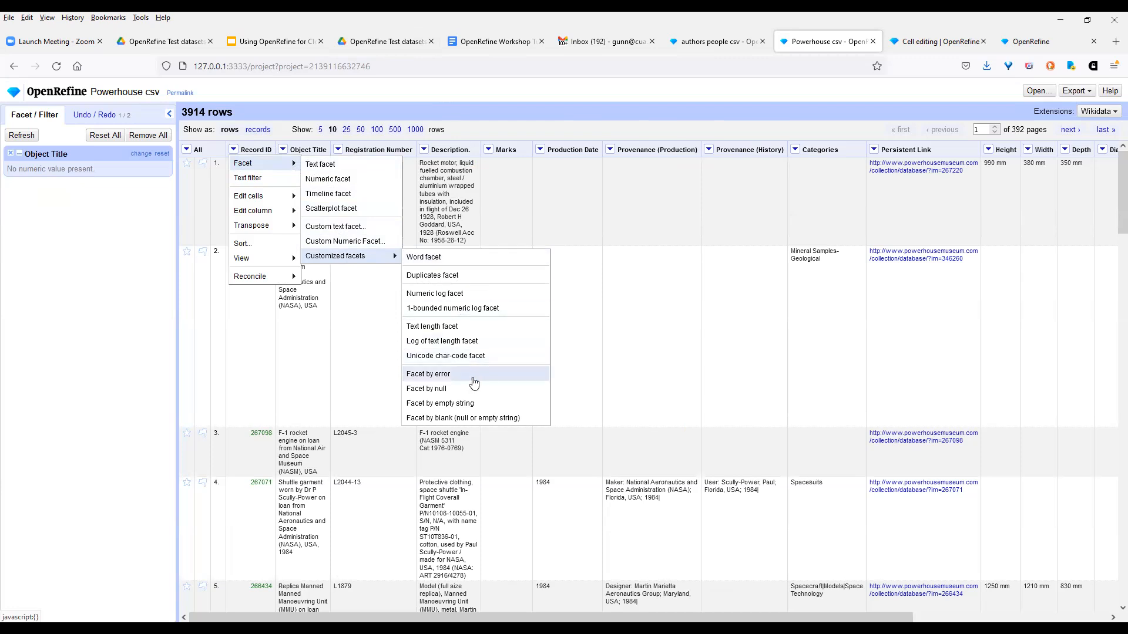
left_click(466, 419)
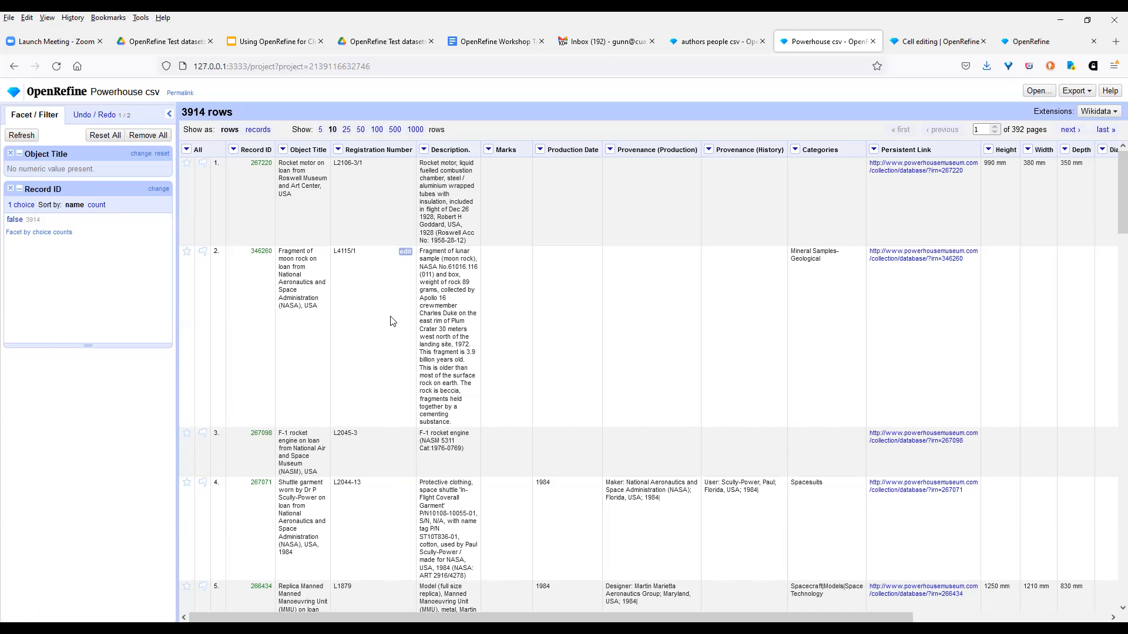
Sort the rows by Record ID as numbers, smallest first, and look through the sorted rows
left_click(234, 151)
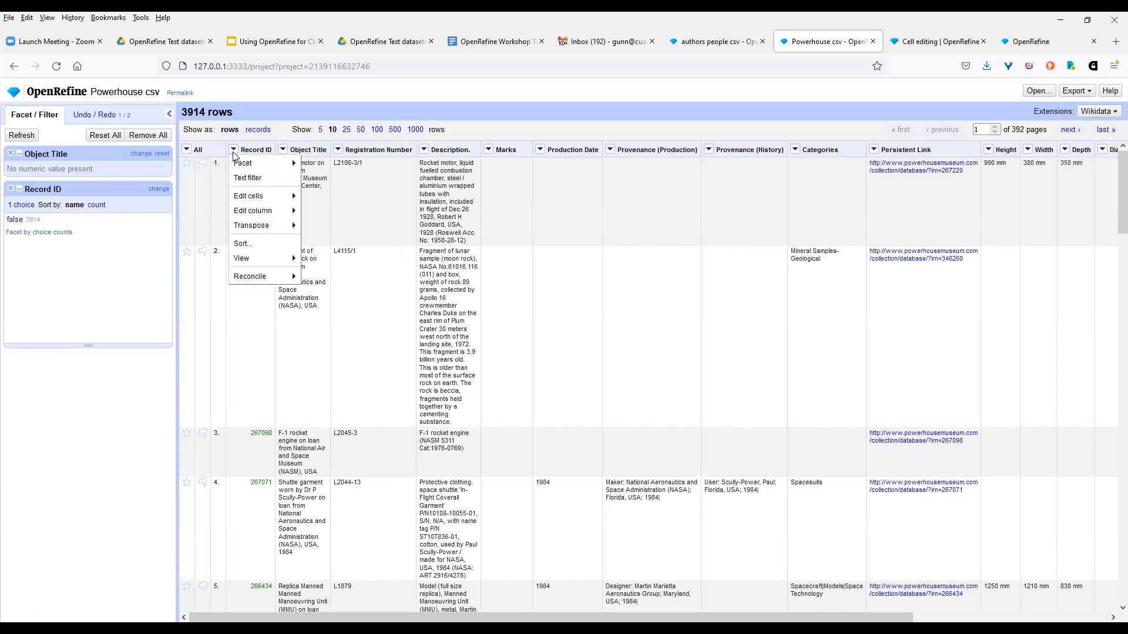
left_click(243, 245)
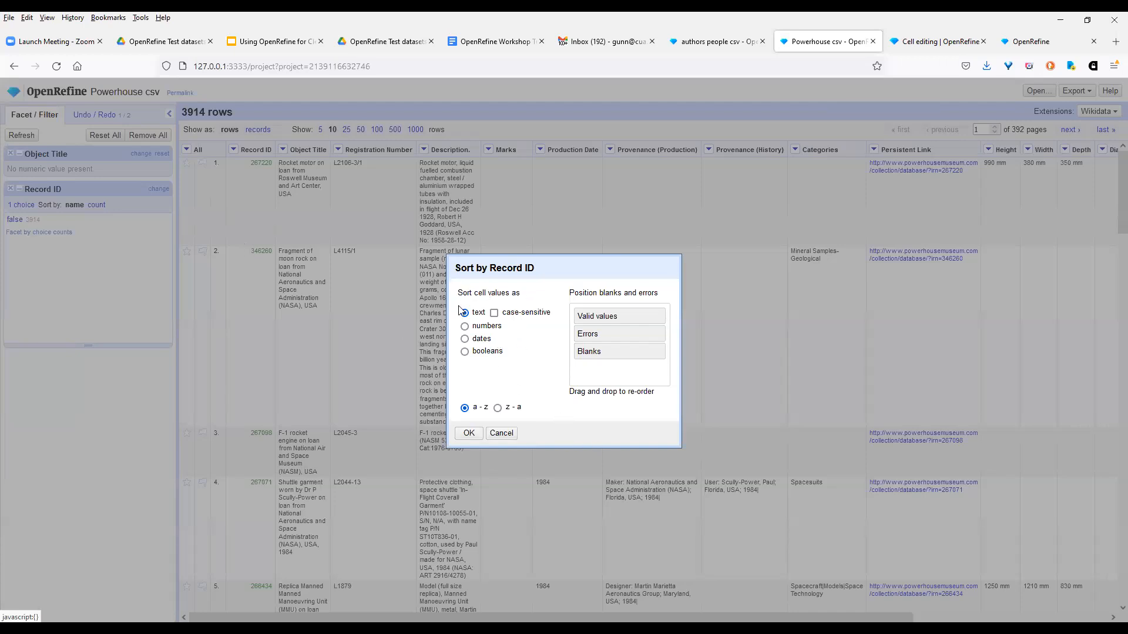
left_click(465, 327)
left_click(468, 434)
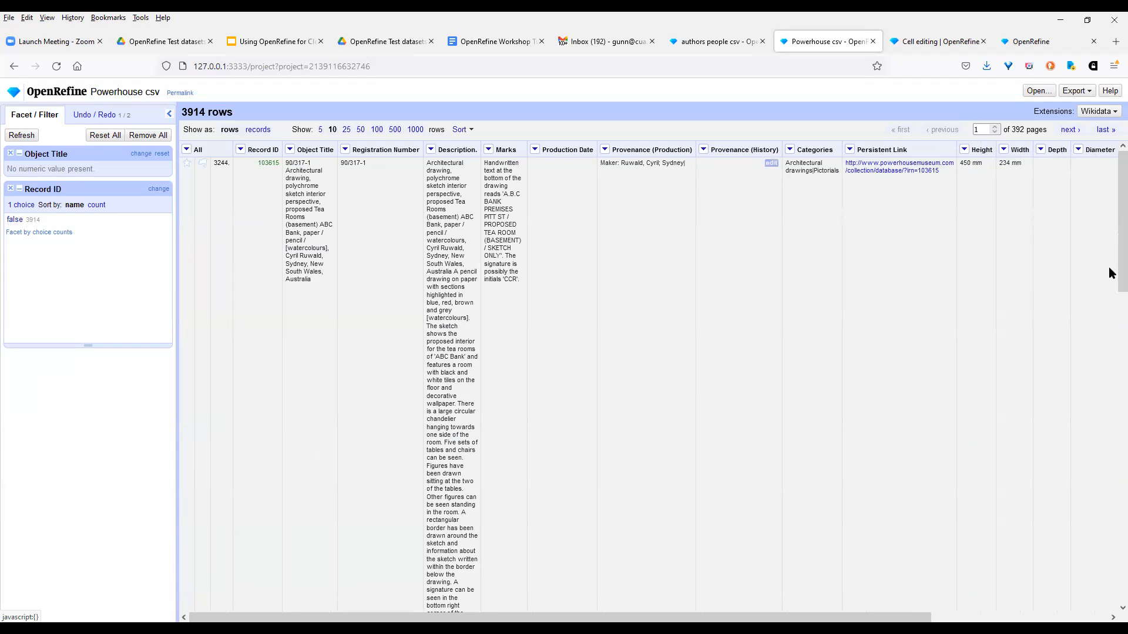
scroll(1108, 332, "down", 5)
scroll(1109, 273, "up", 5)
Change the Record ID number sort to largest first and reorder the rows permanently
left_click(240, 149)
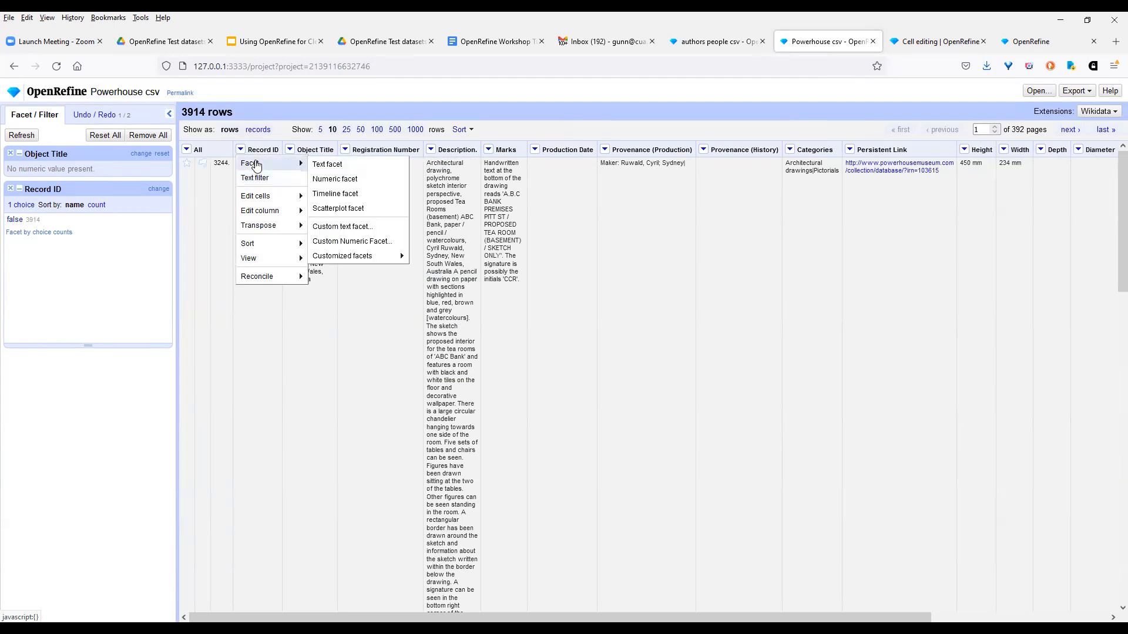
mouse_move(252, 244)
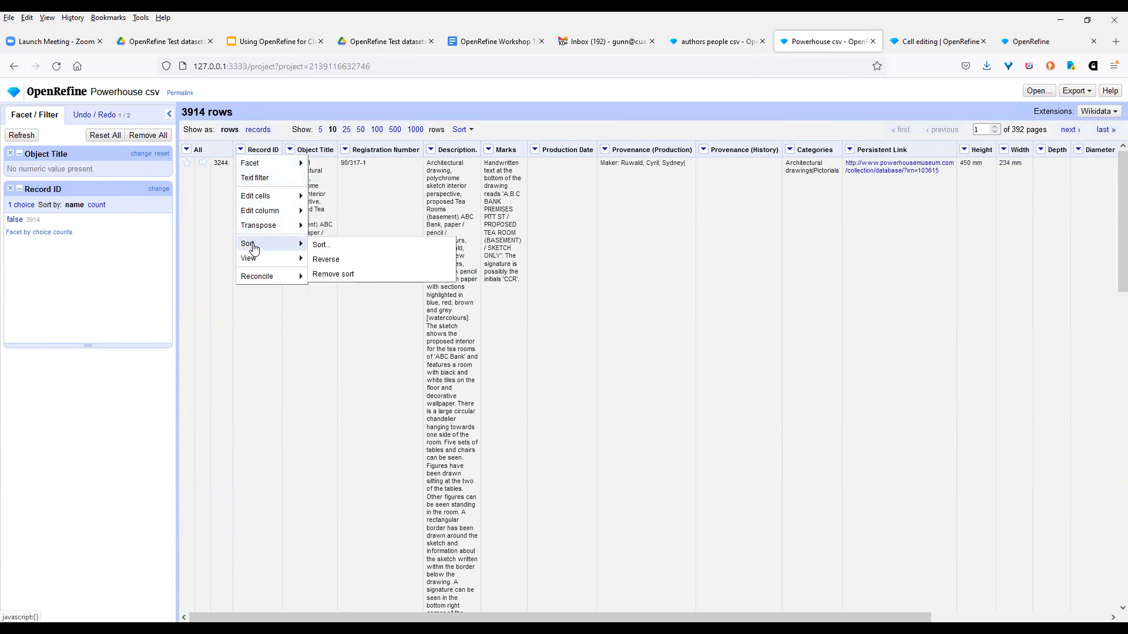
left_click(322, 251)
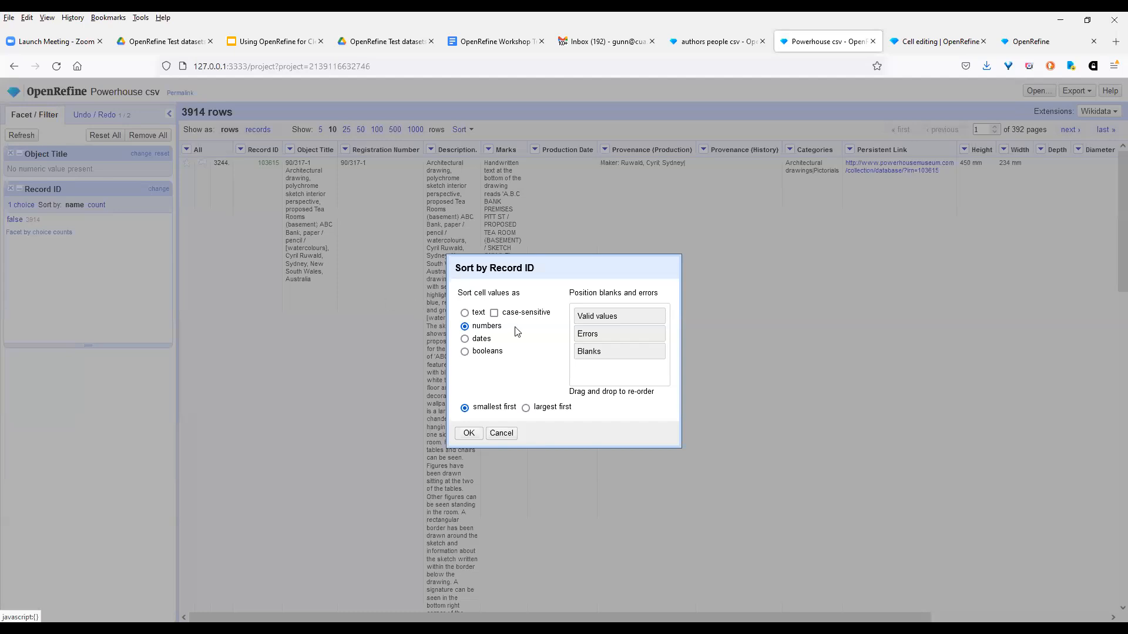
left_click(525, 408)
left_click(469, 434)
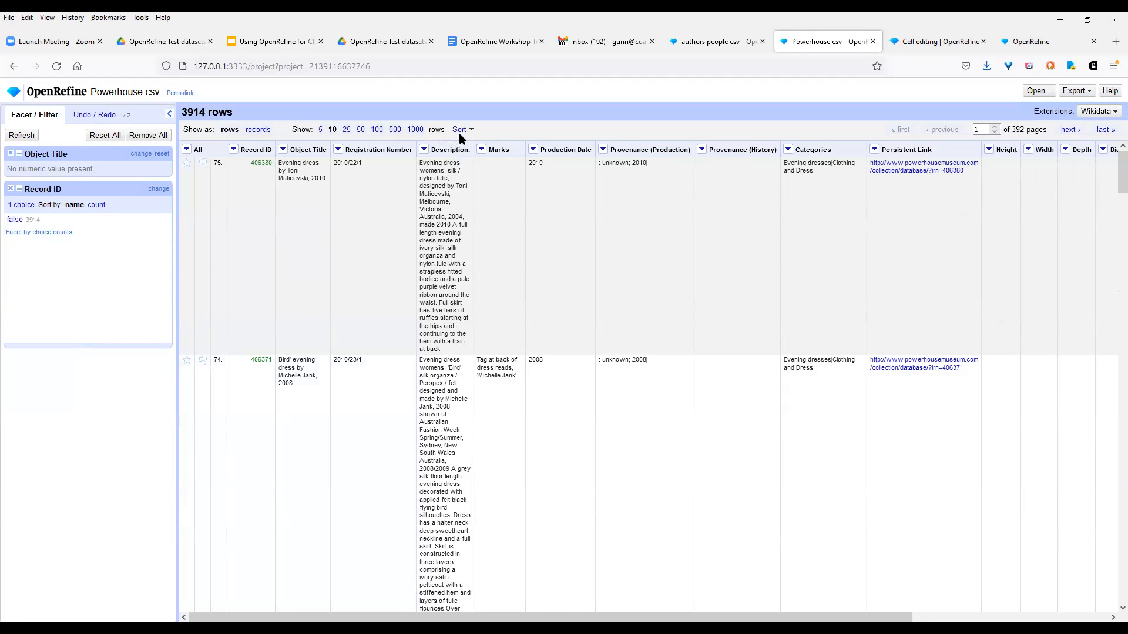
left_click(471, 132)
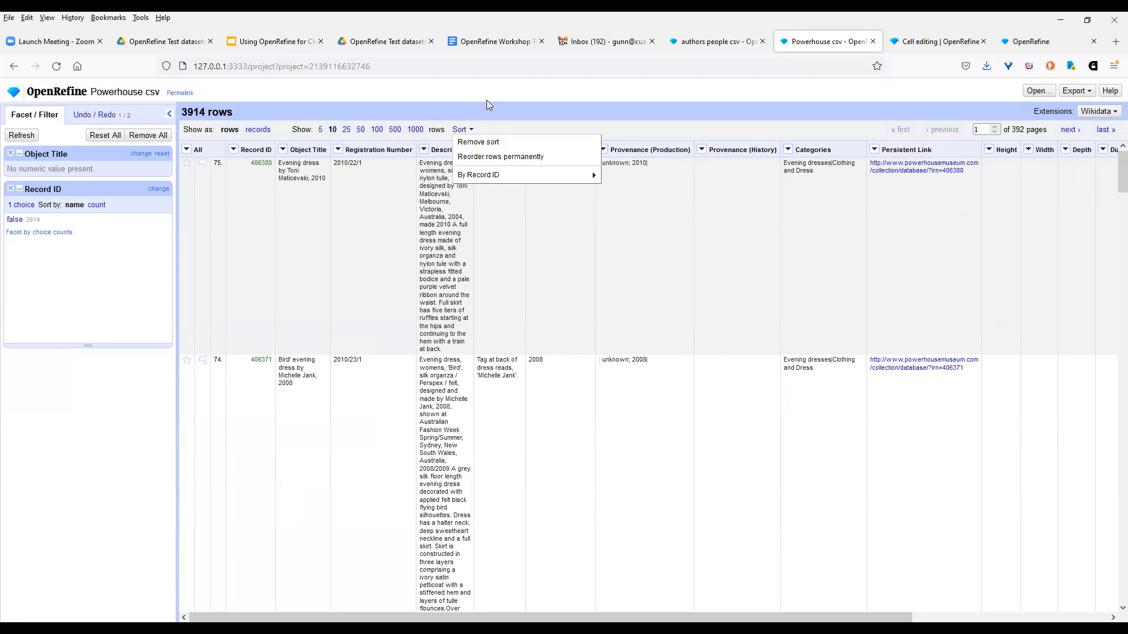
left_click(503, 159)
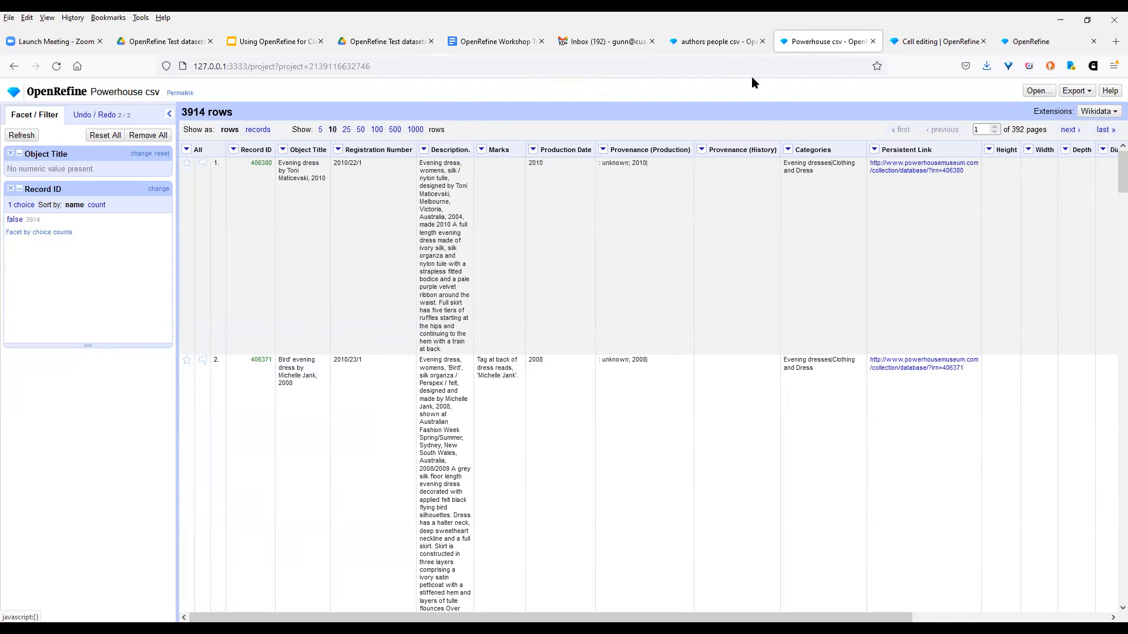
Create a new project in a separate tab from dijon-prices-wide.csv on the Desktop, keeping the suggested parsing options
left_click(1036, 91)
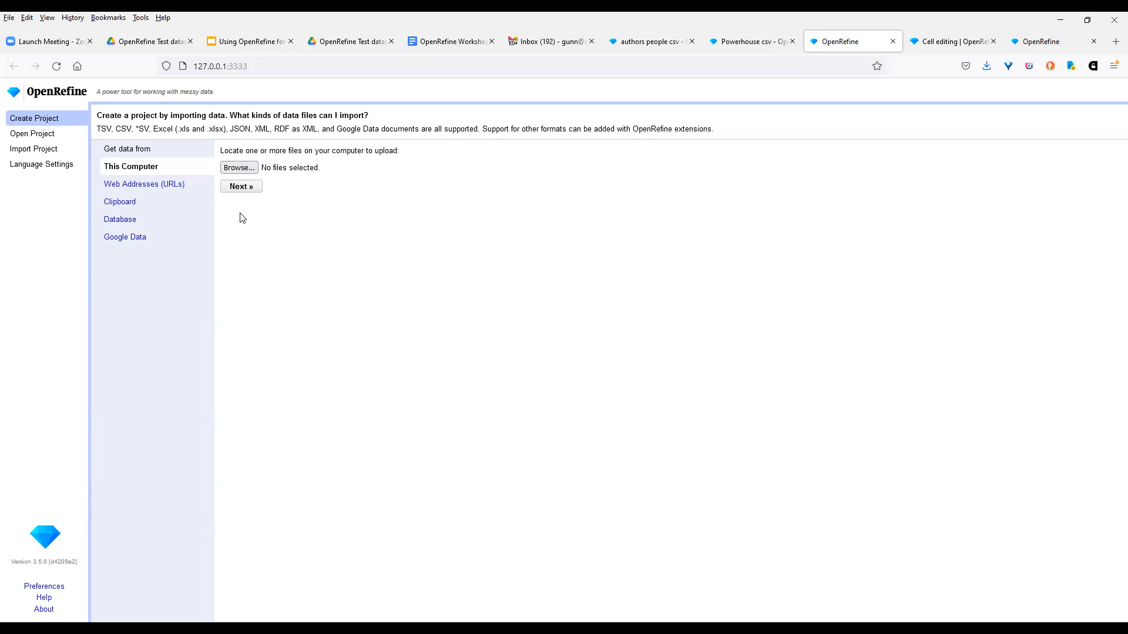
left_click(239, 167)
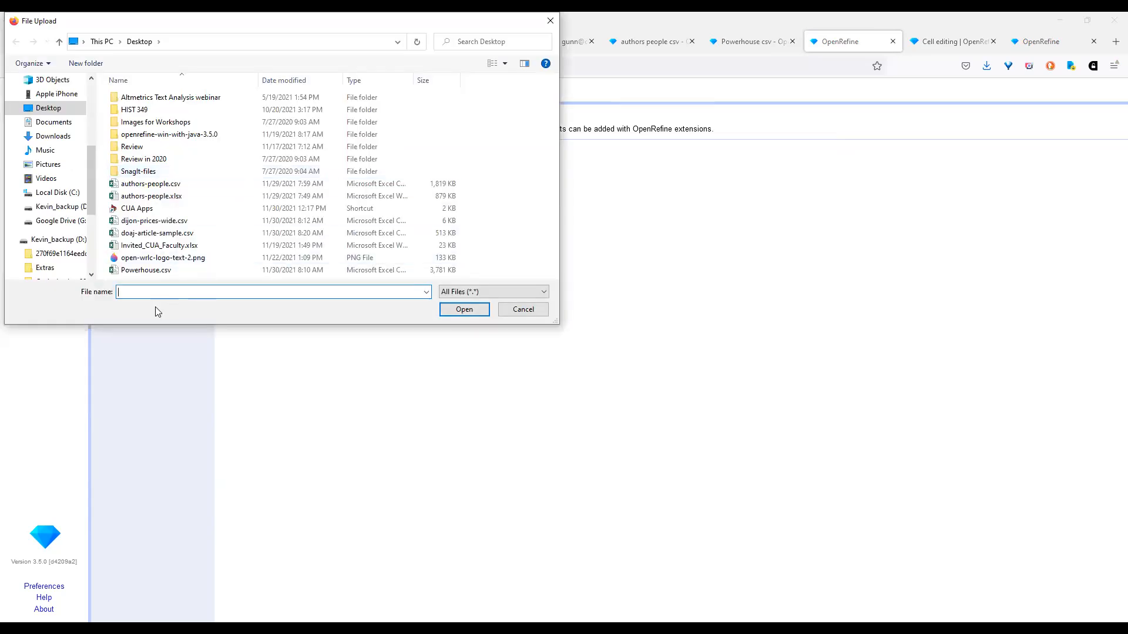
left_click(155, 223)
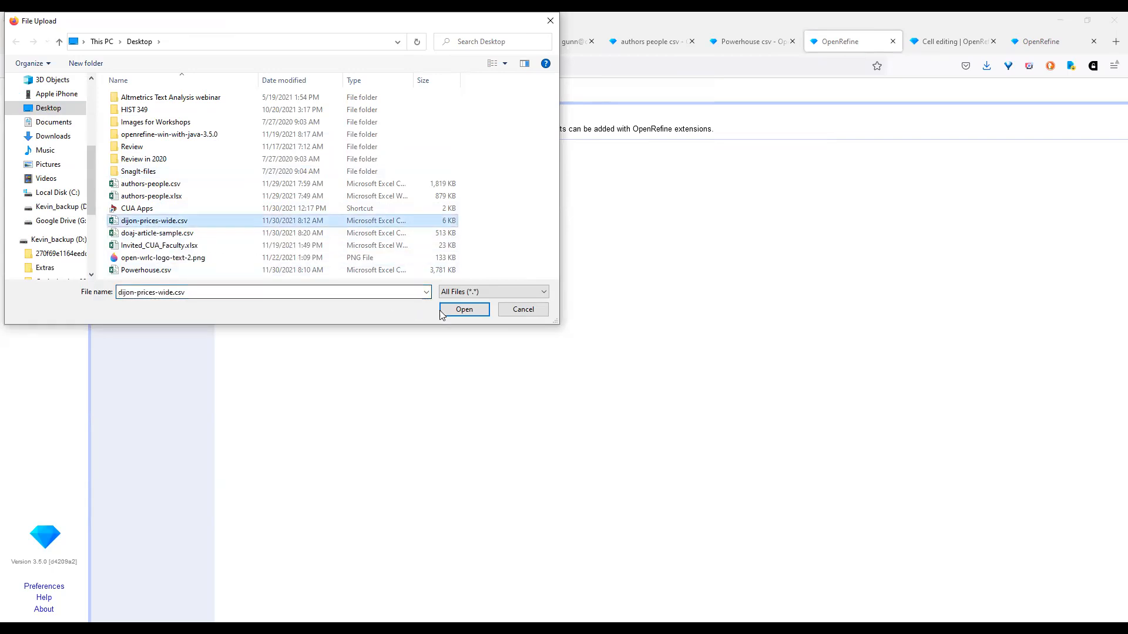
left_click(463, 309)
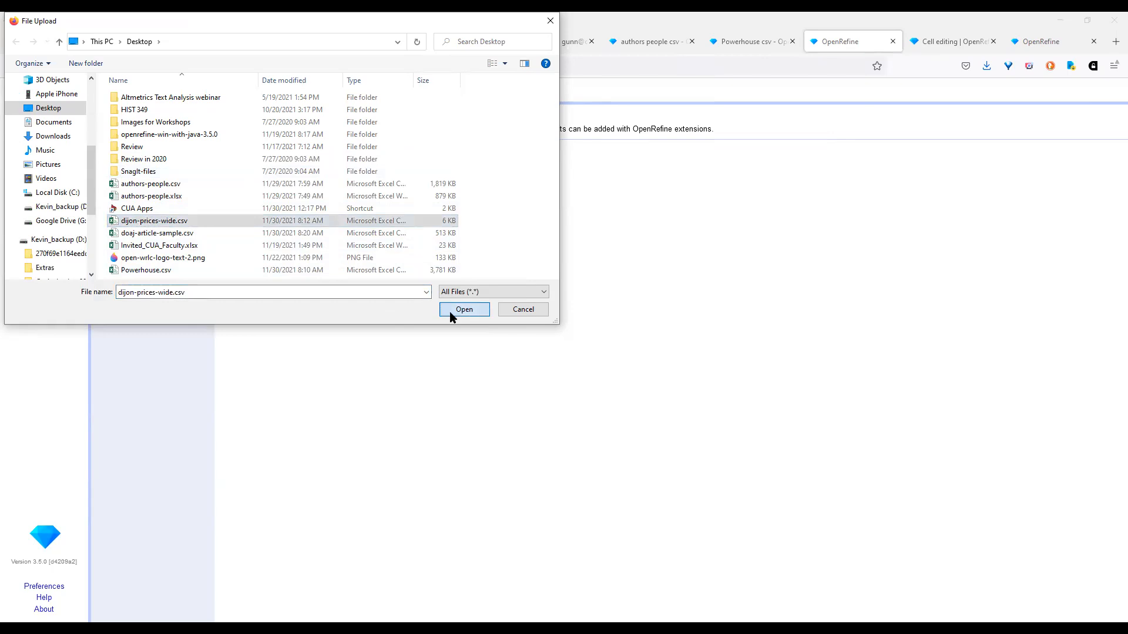
left_click(249, 193)
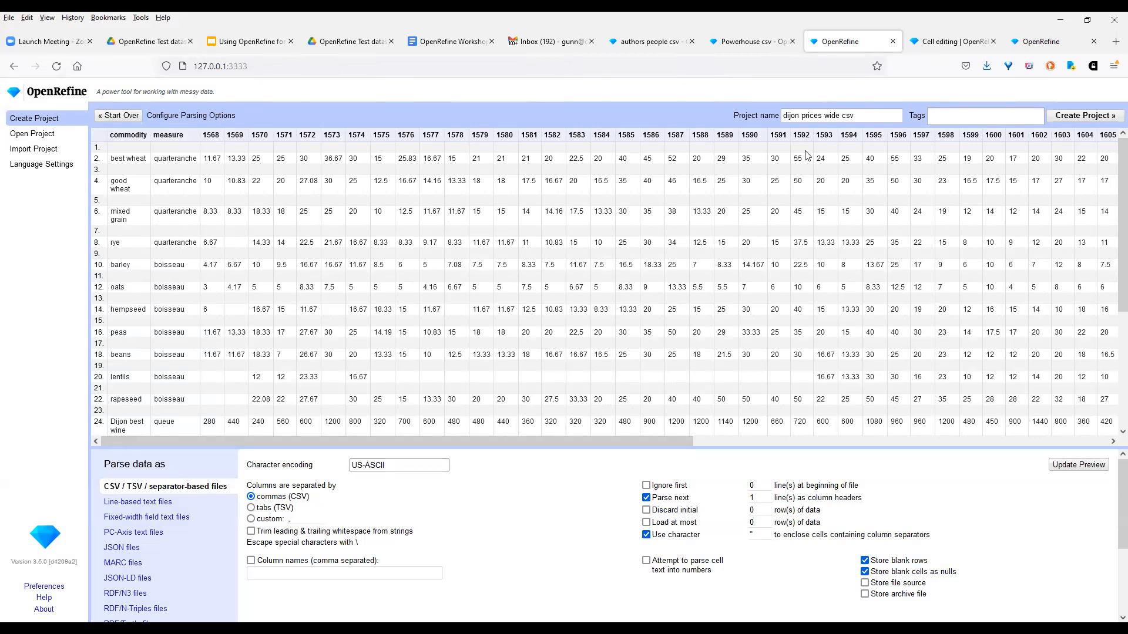
left_click(1087, 119)
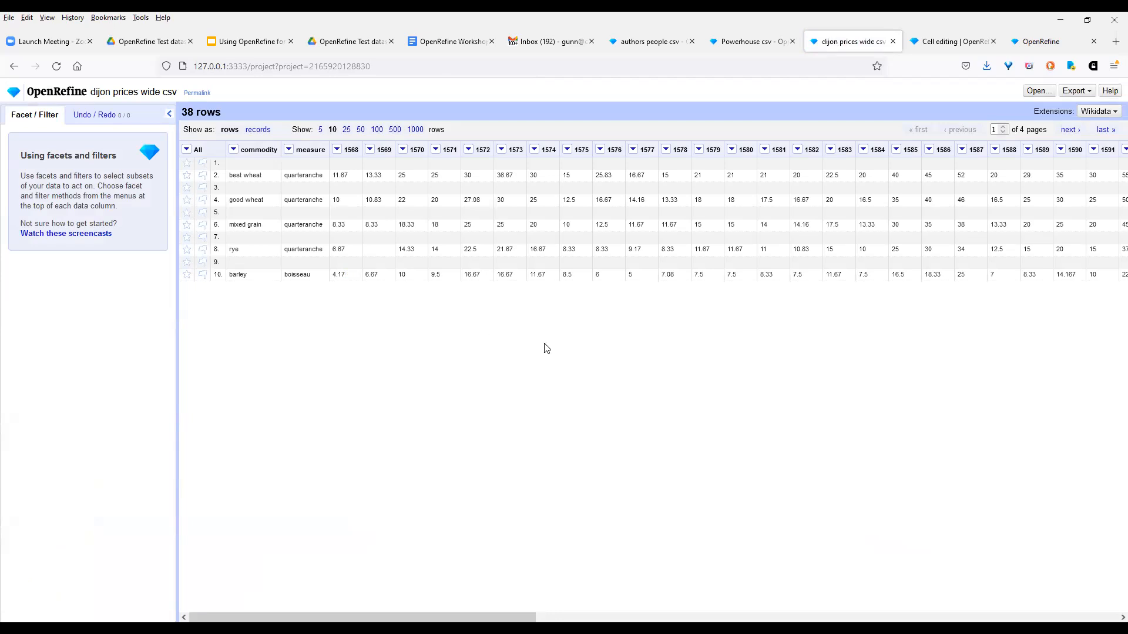
Transpose columns 1568 through 1630 into rows in one column named Year, prepending the original column names with ":" and filling down other columns
left_click(338, 151)
mouse_move(367, 228)
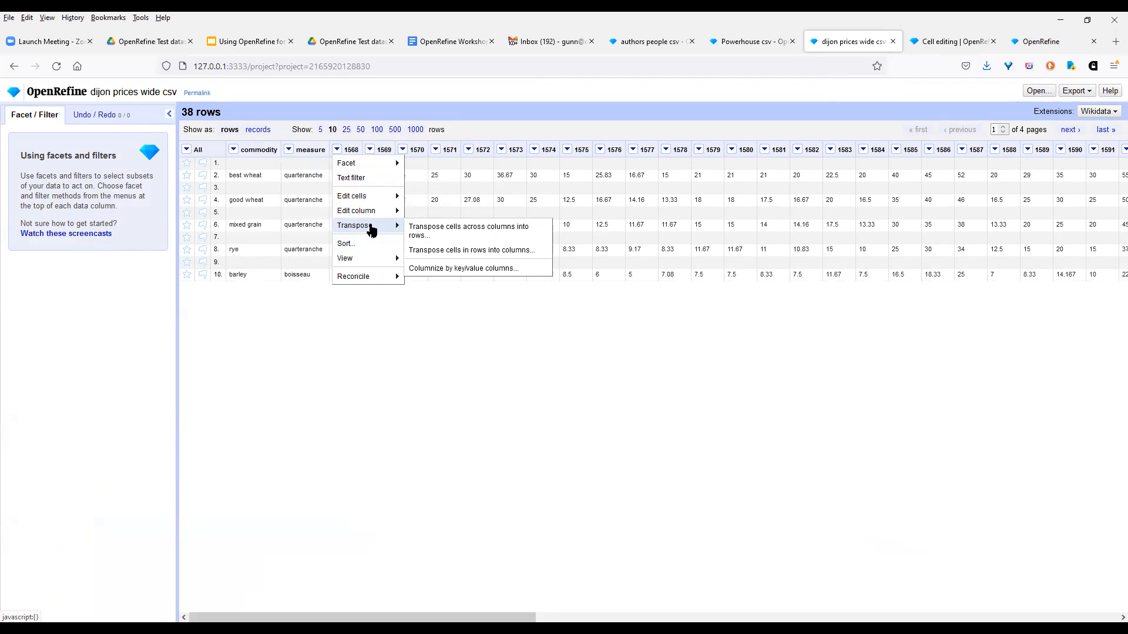
left_click(451, 234)
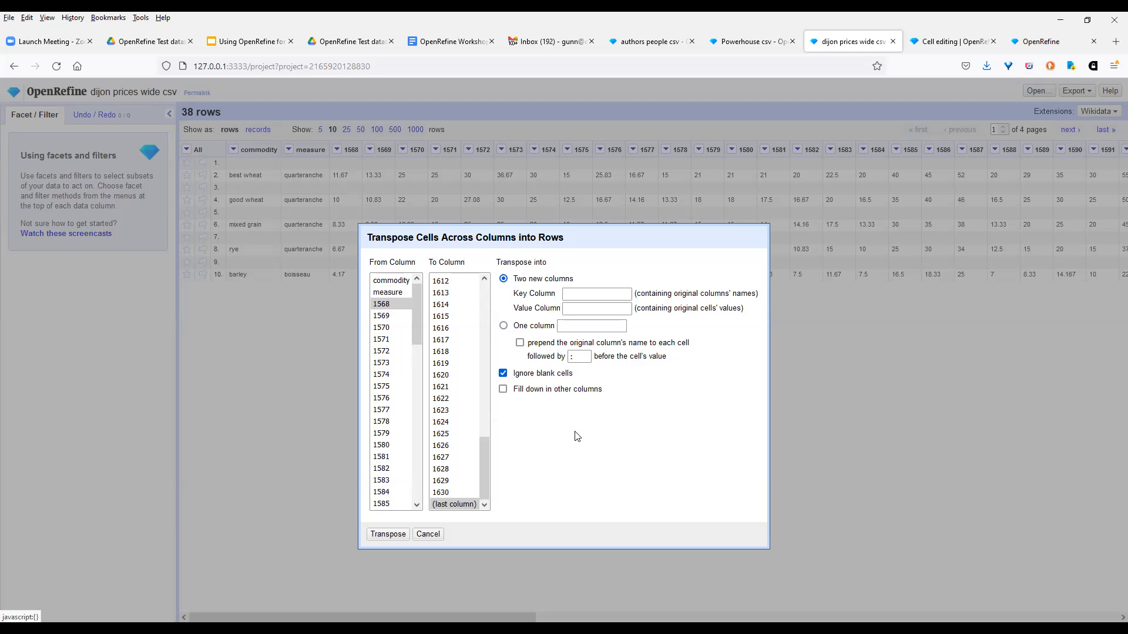
left_click(504, 327)
left_click(575, 328)
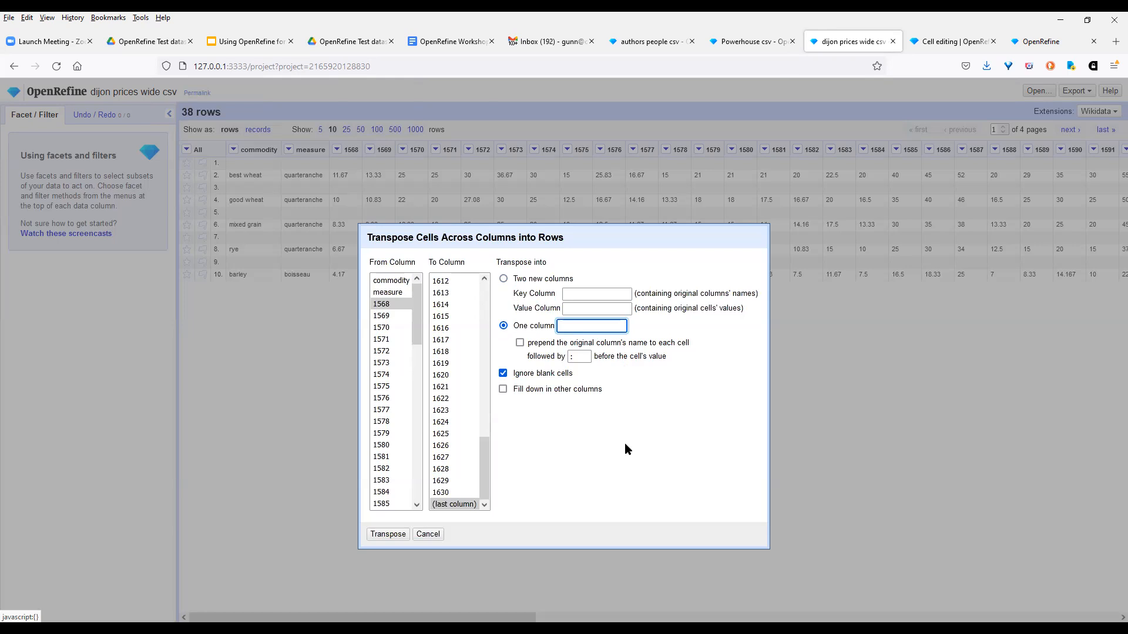
type("Year")
left_click(520, 344)
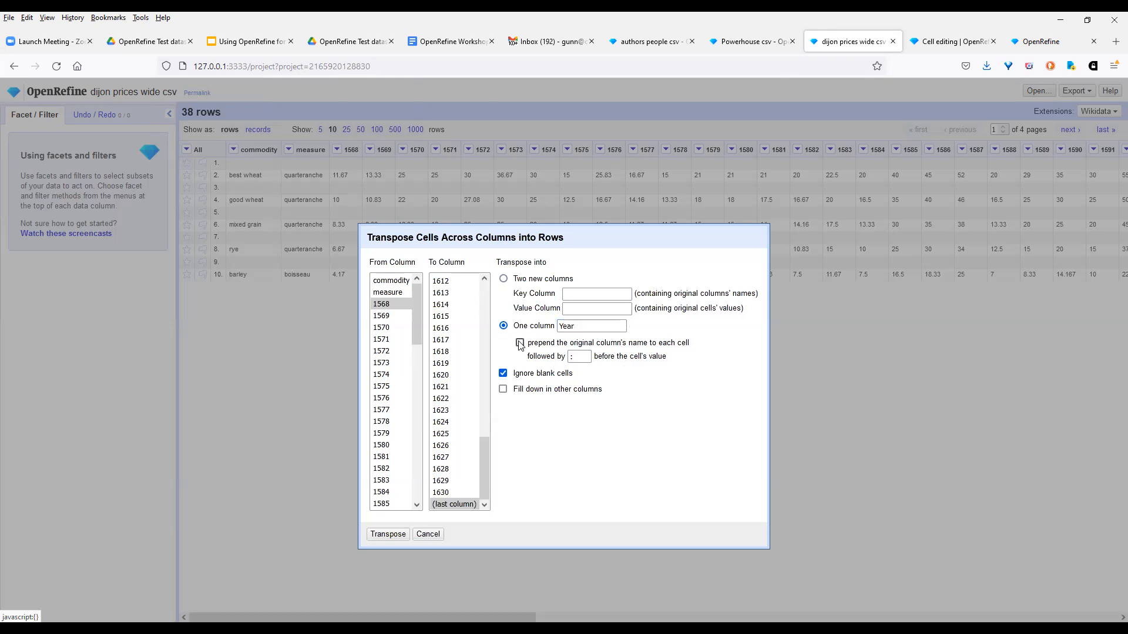
left_click(384, 305)
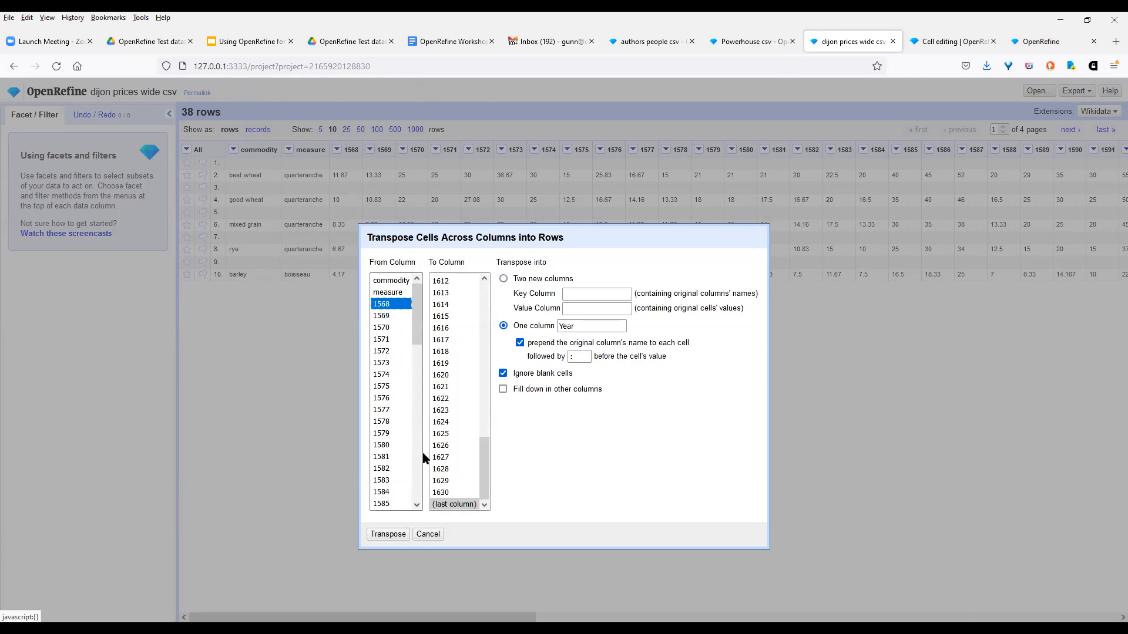
left_click(443, 492)
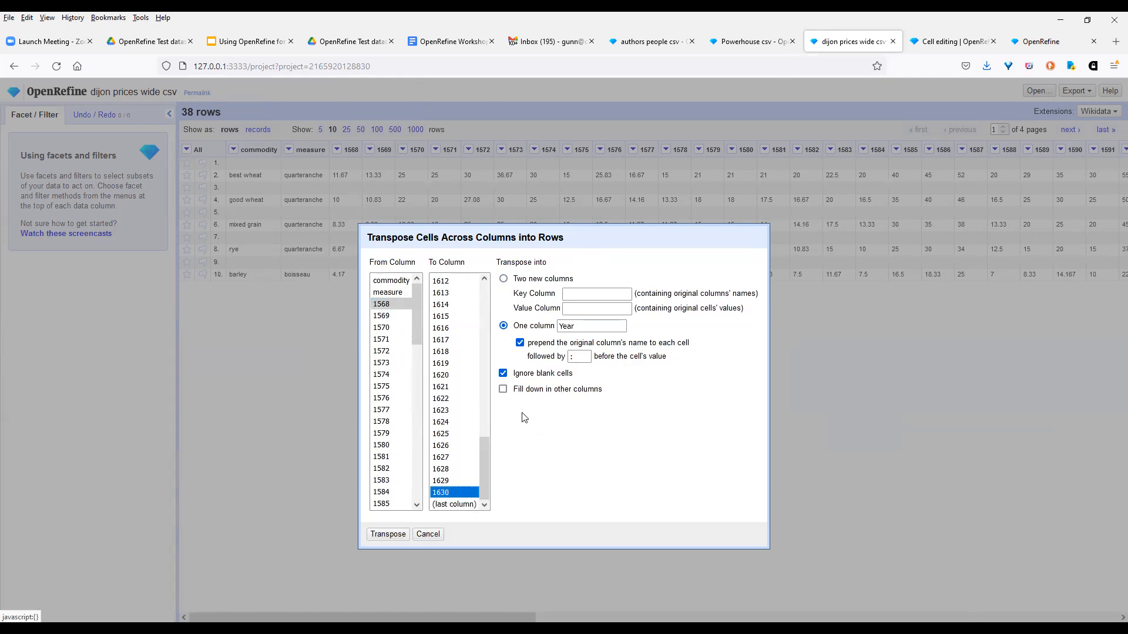
left_click(500, 391)
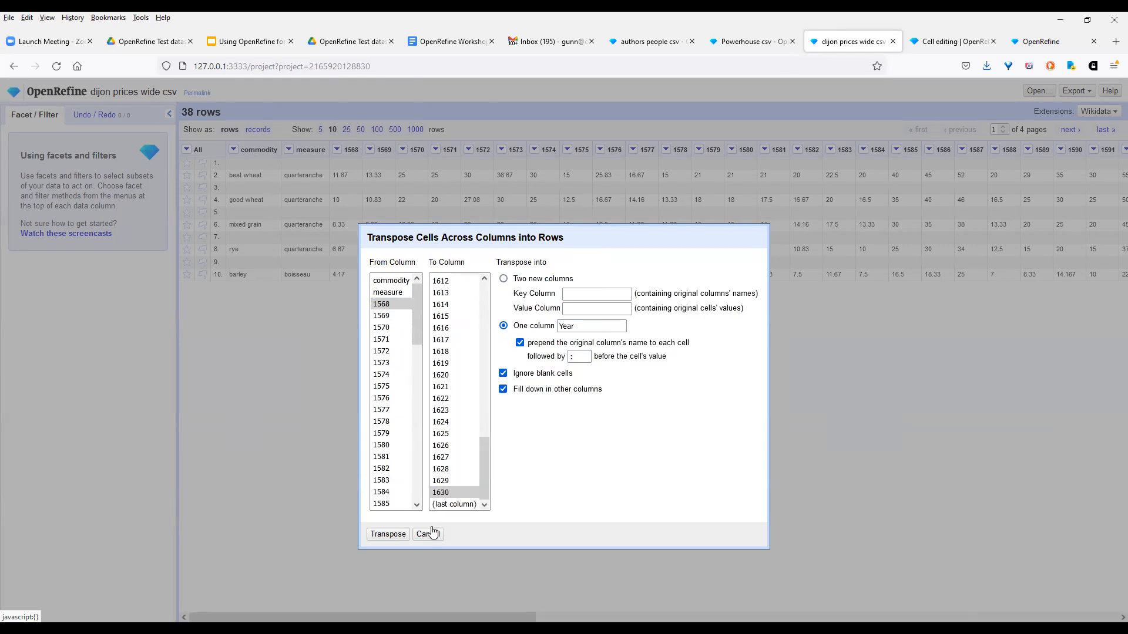
left_click(388, 534)
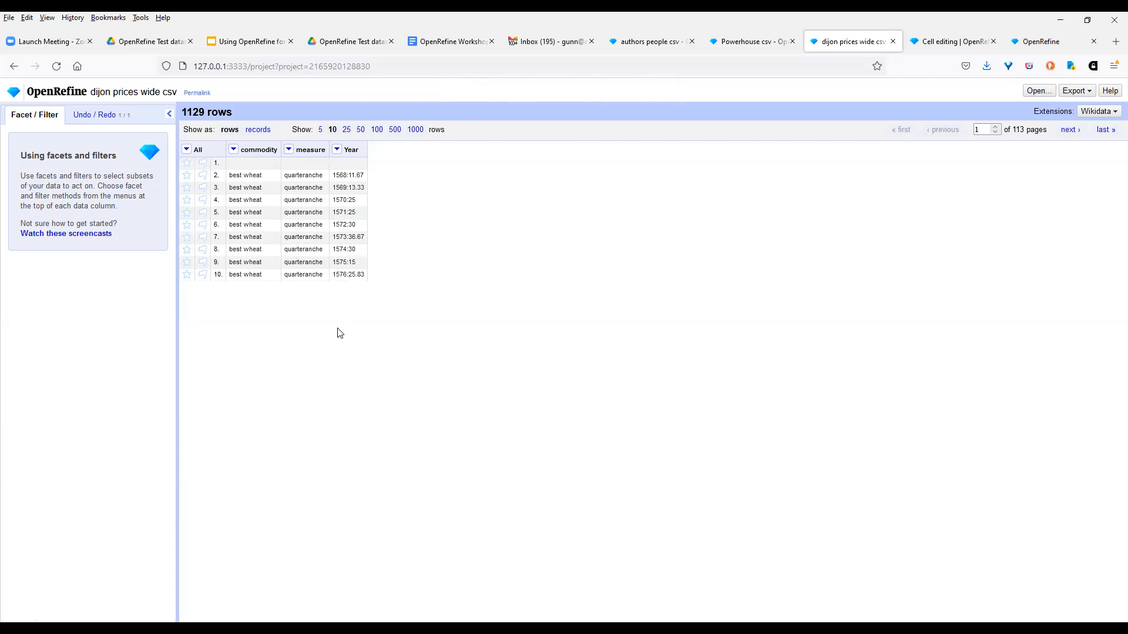
Split the Year column into several columns at the ":" separator, with no column limit, guessing cell types and removing the original column
left_click(337, 150)
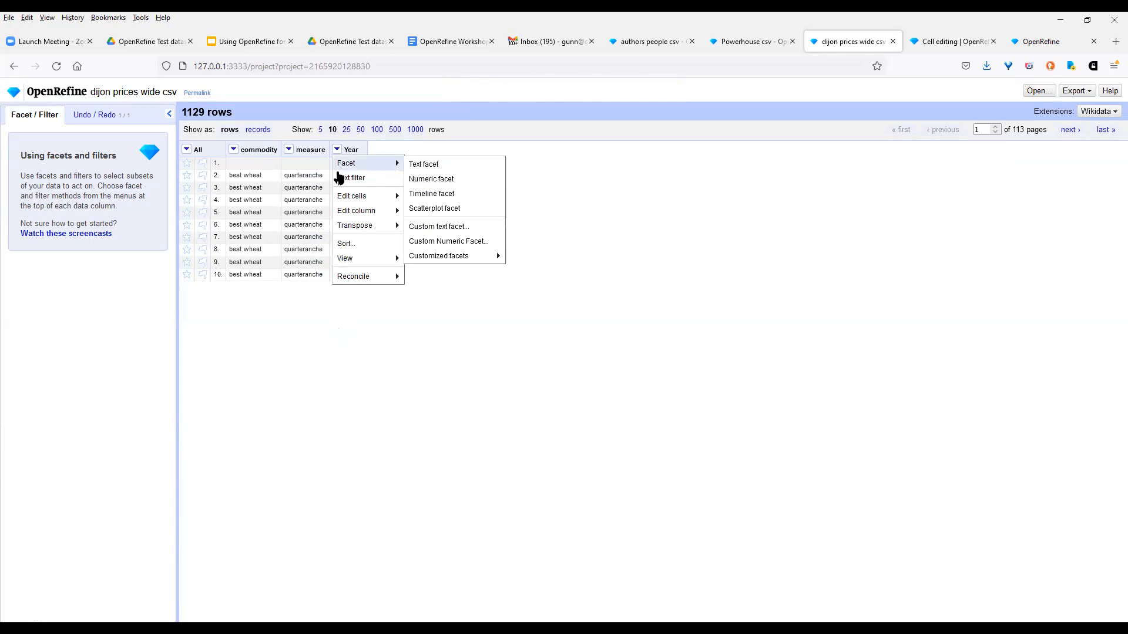
mouse_move(373, 215)
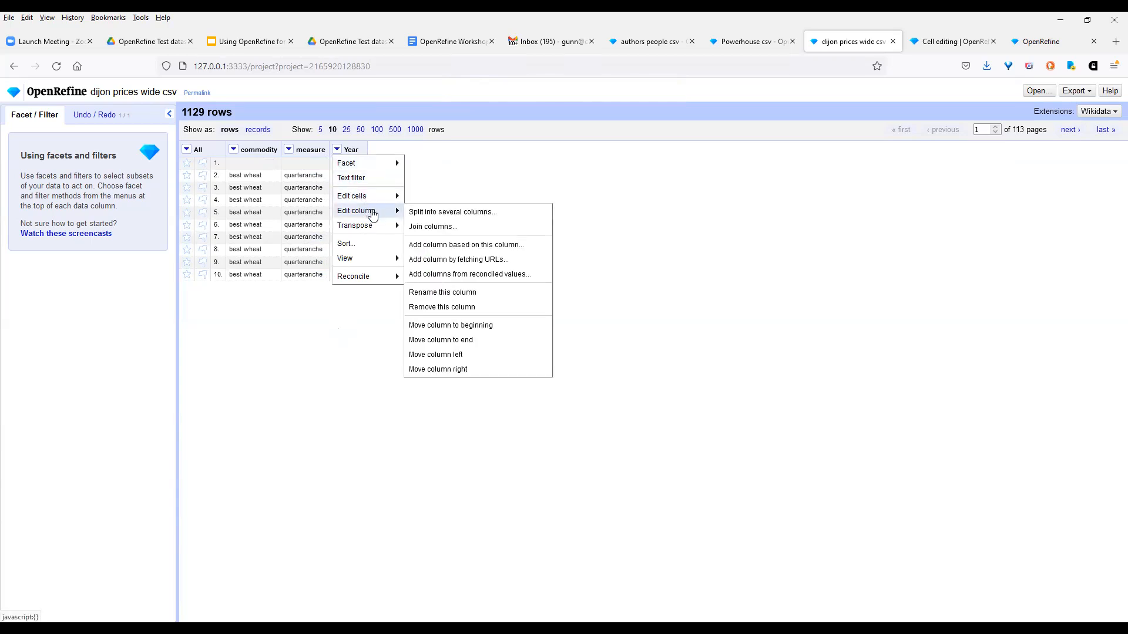
left_click(441, 213)
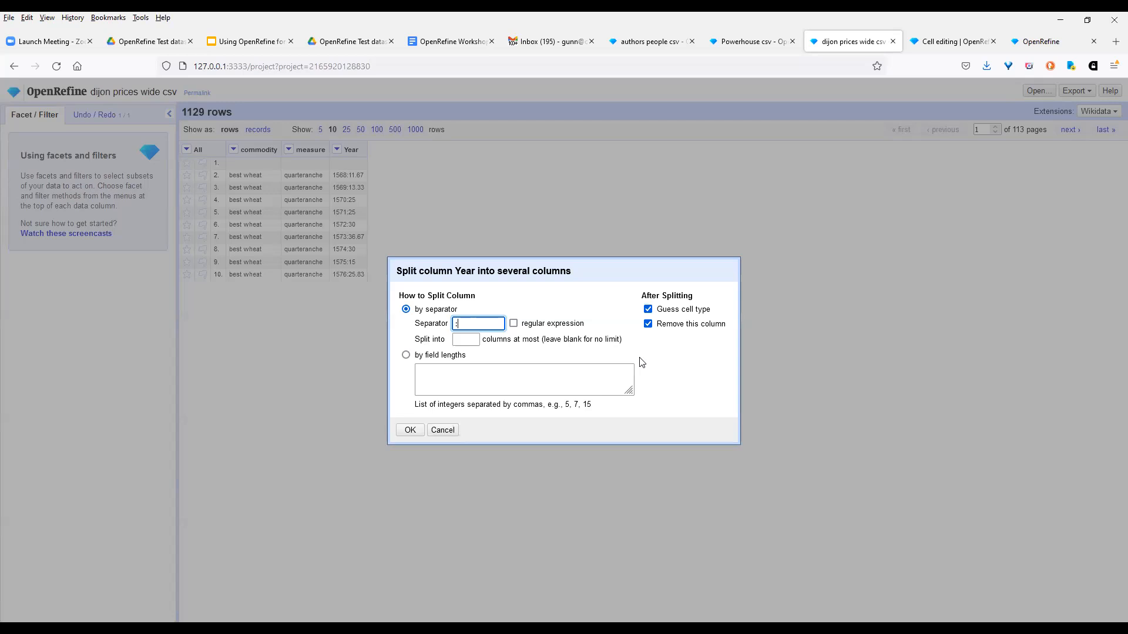
left_click(462, 339)
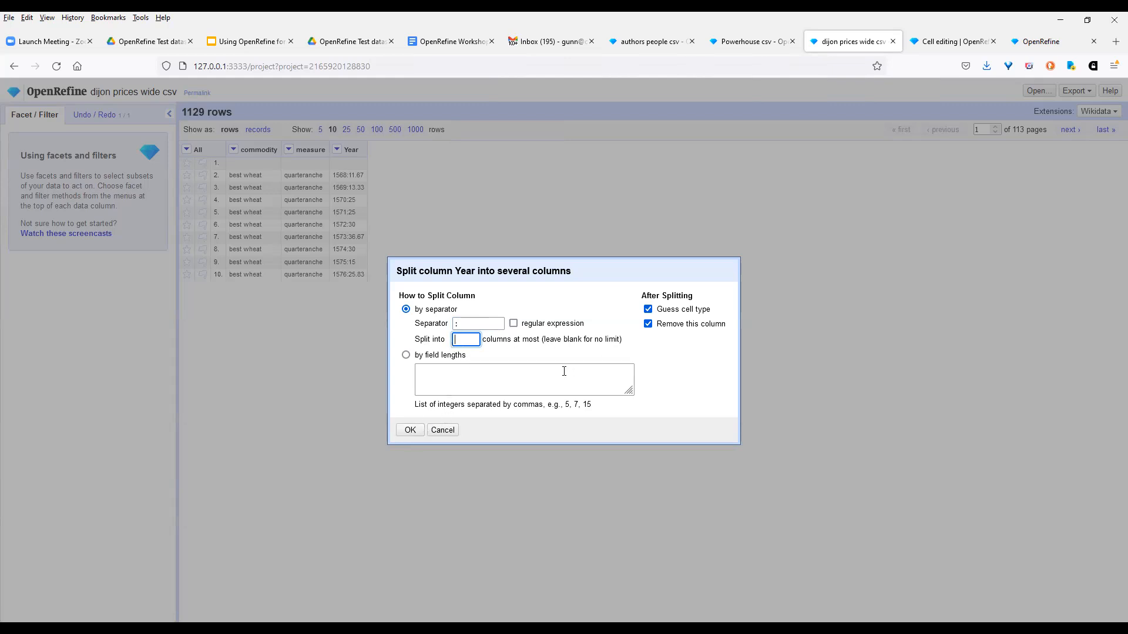
left_click(411, 431)
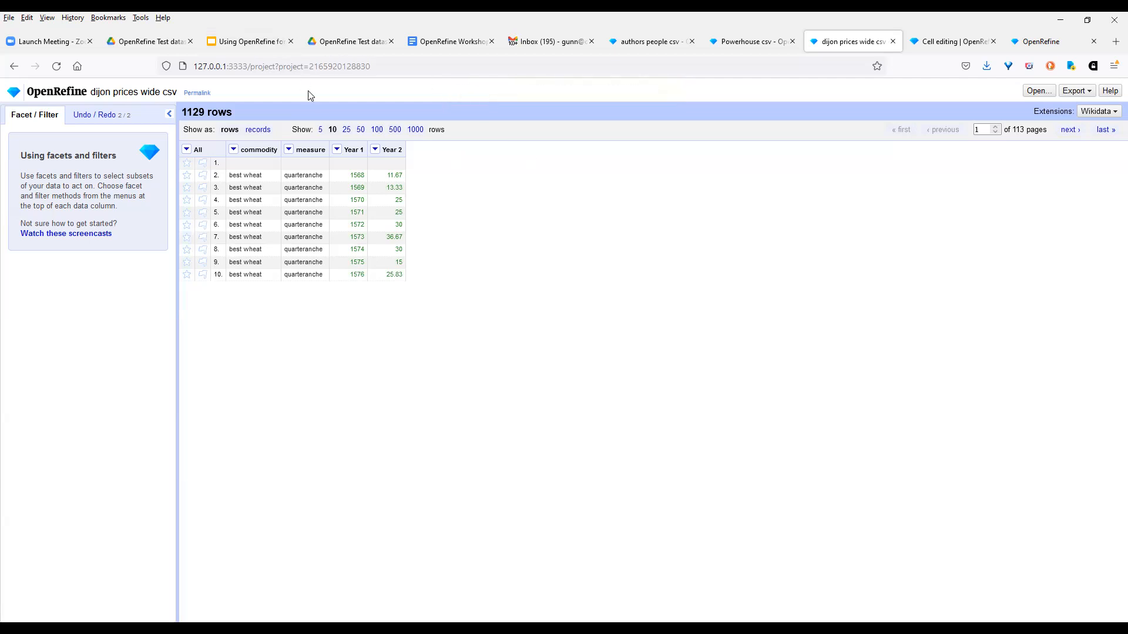
Rename the Year 1 column as Year
left_click(337, 150)
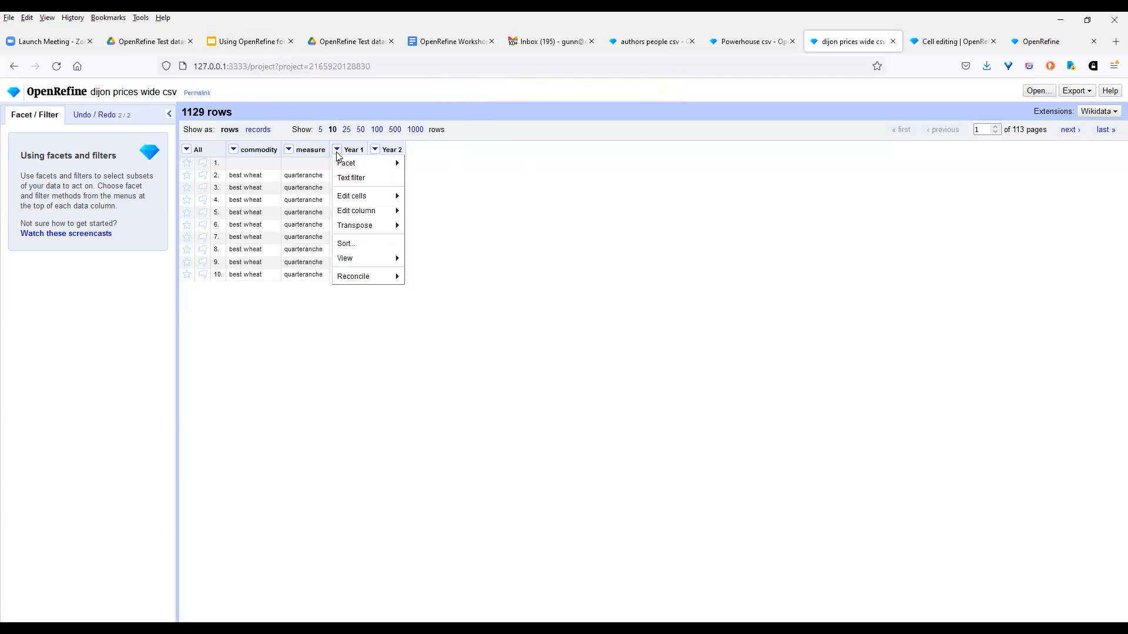
mouse_move(360, 199)
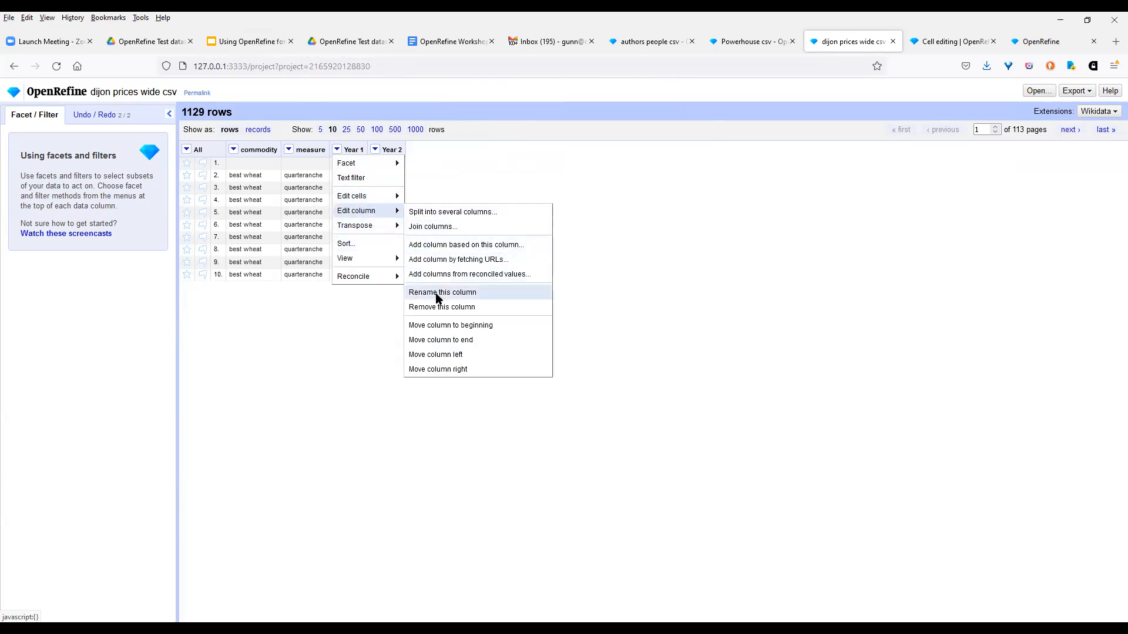
left_click(437, 292)
type("Year")
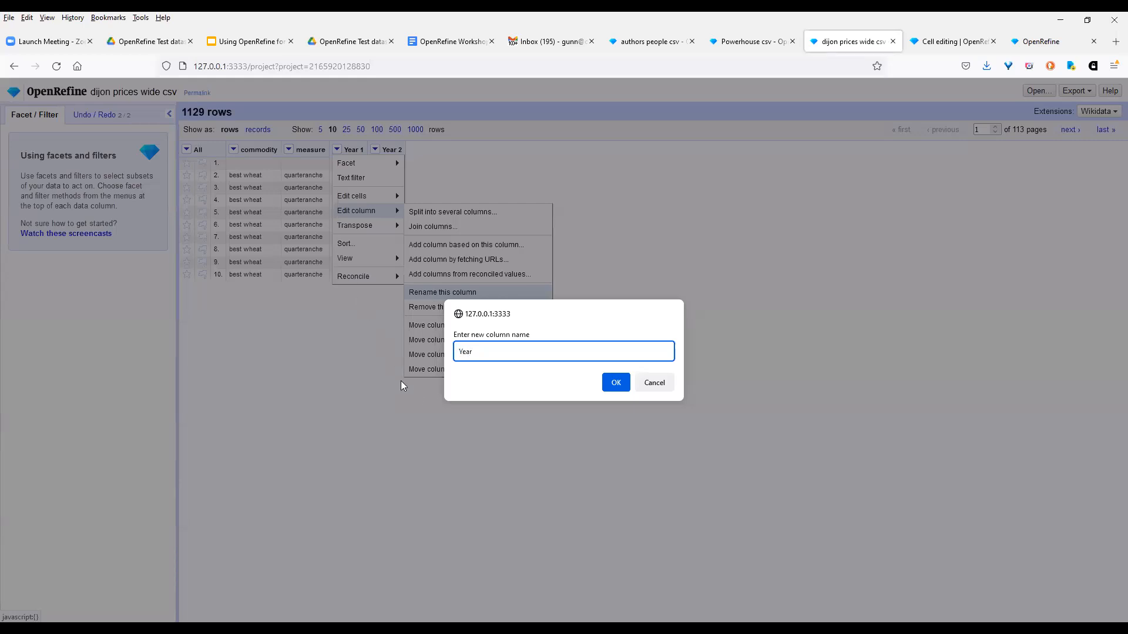
left_click(615, 382)
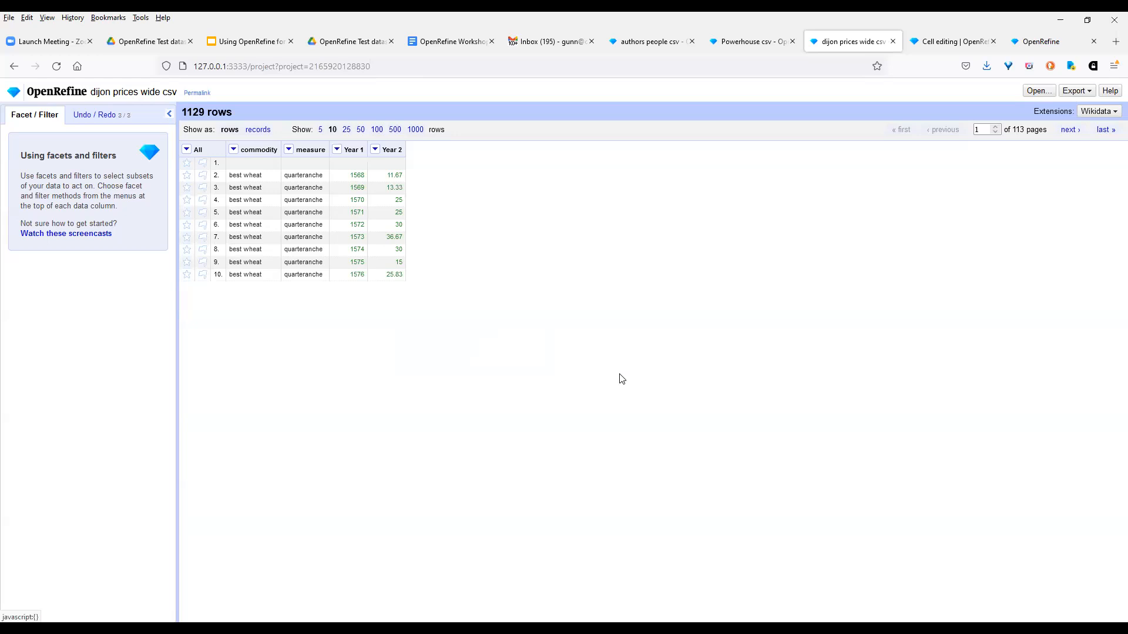
Rename the Year 2 column as Price
left_click(370, 151)
mouse_move(393, 212)
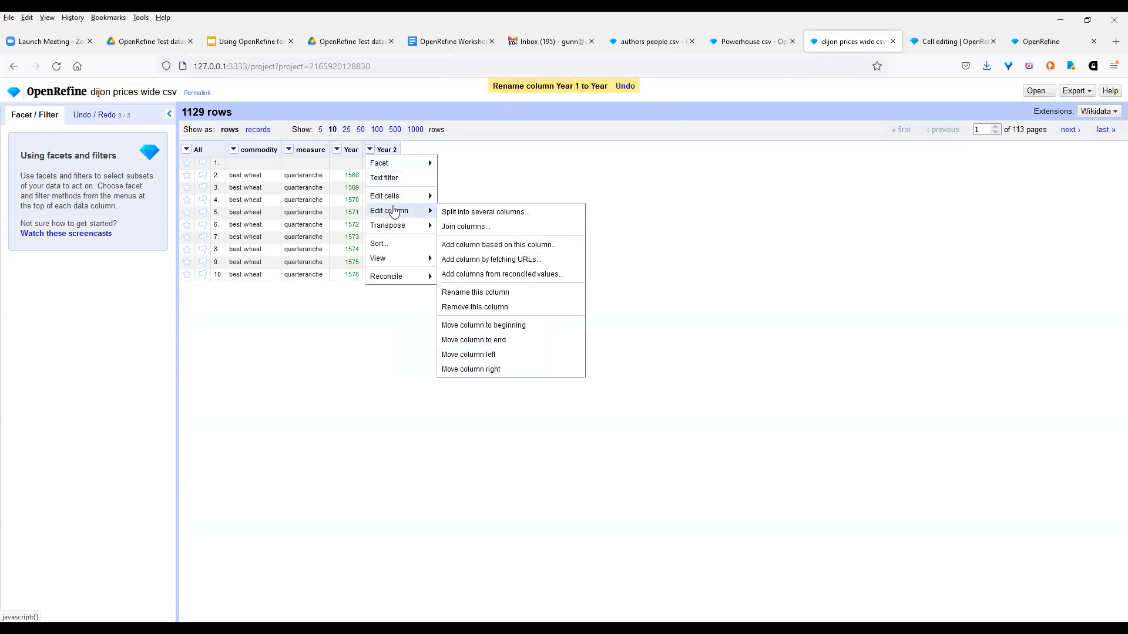
left_click(505, 292)
type("Price")
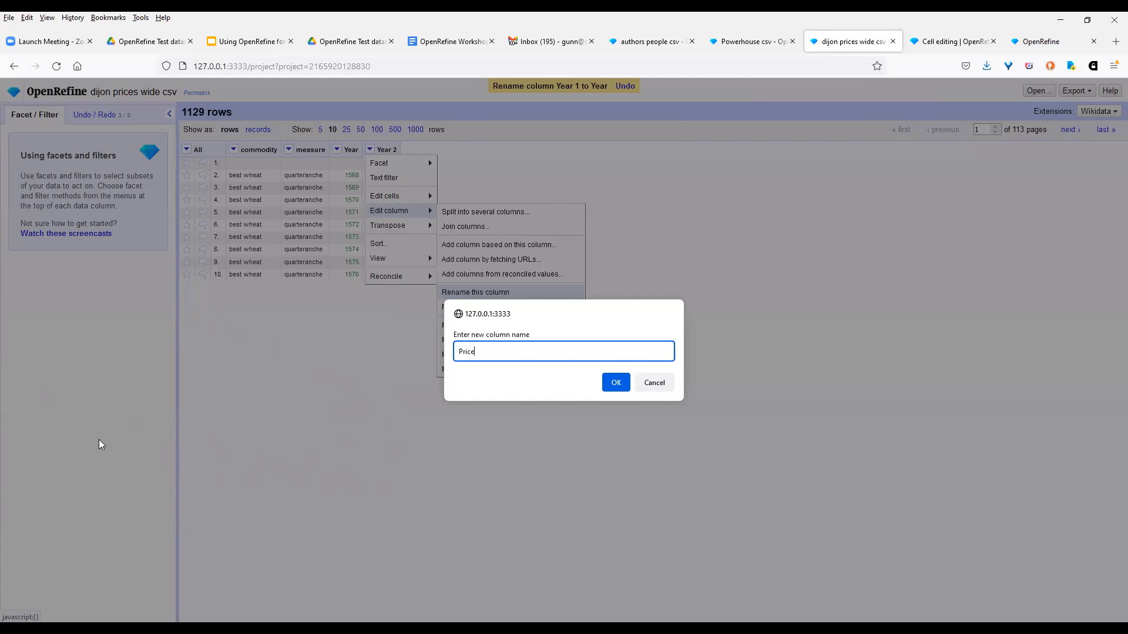
left_click(616, 383)
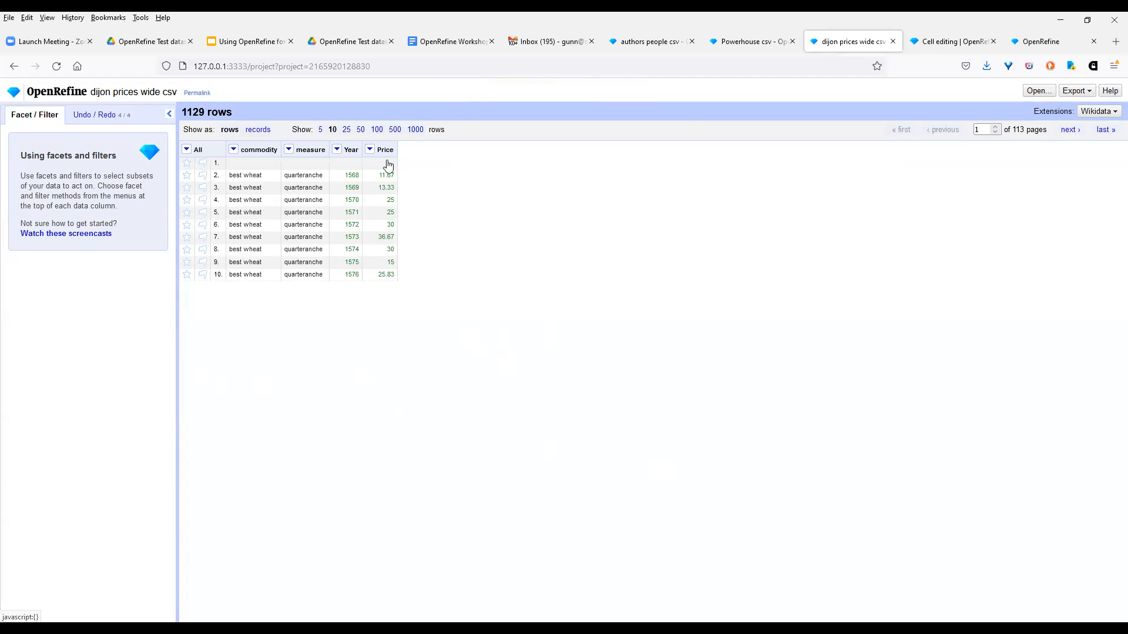
Sort the rows by the Year column as dates
left_click(337, 150)
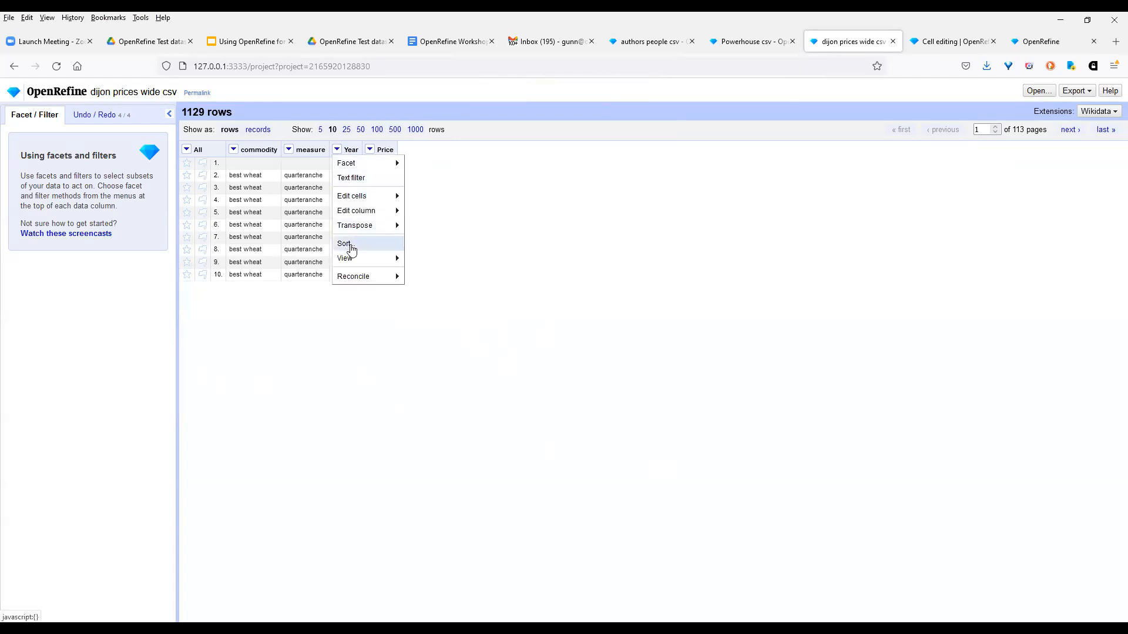
left_click(347, 243)
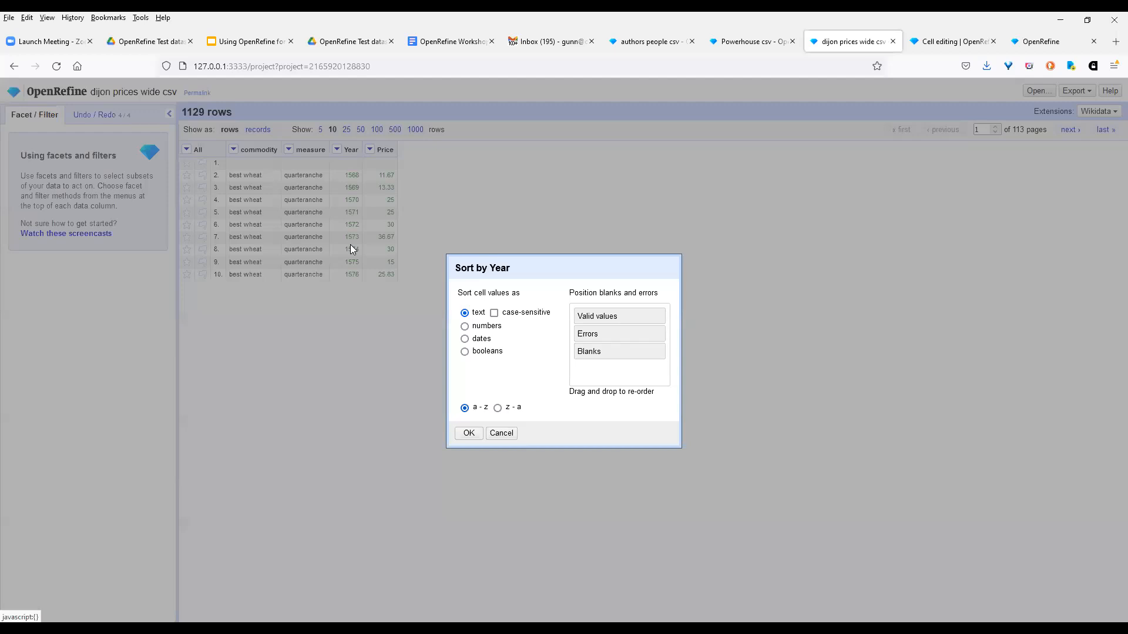
left_click(464, 339)
left_click(472, 433)
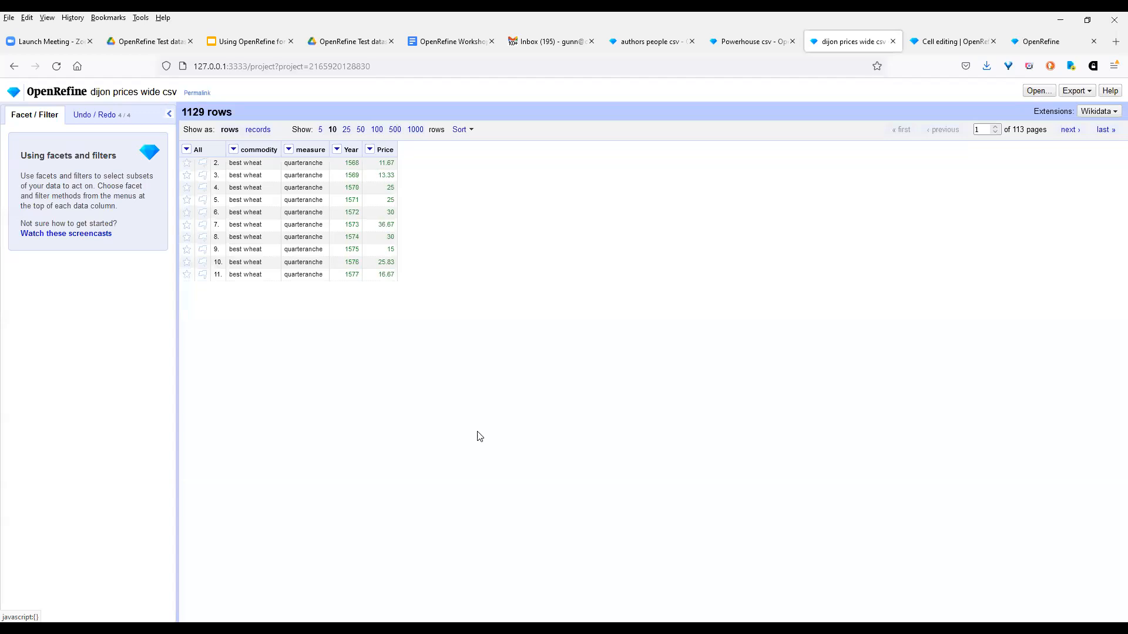